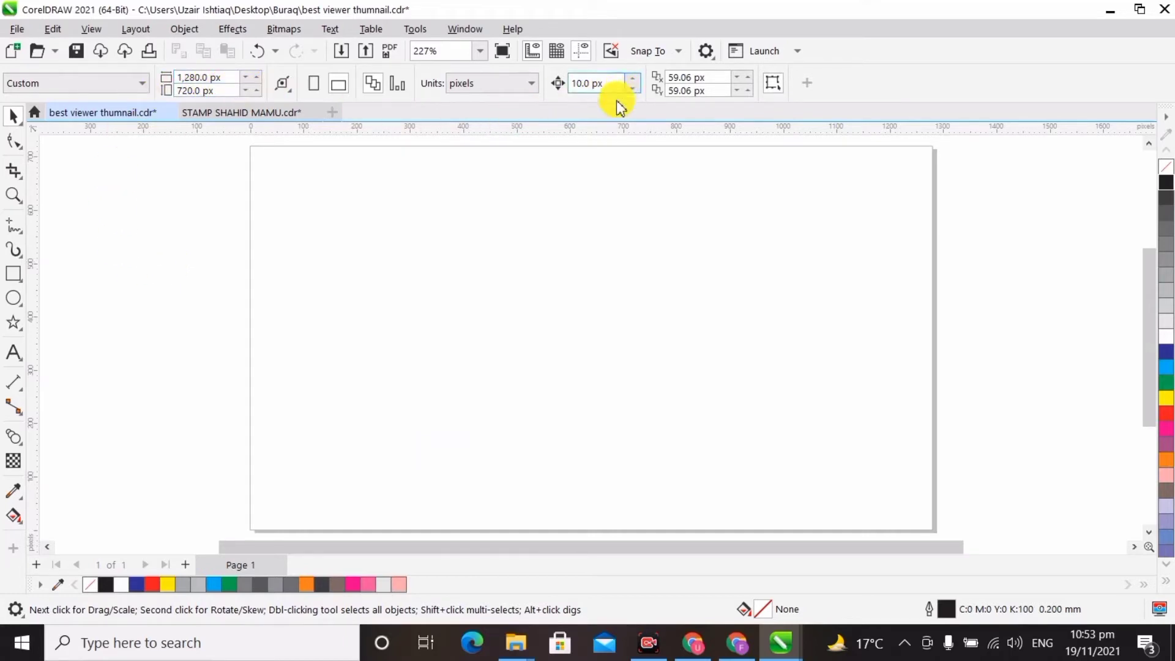
{"action": "left_click", "coordinate": [530, 89]}
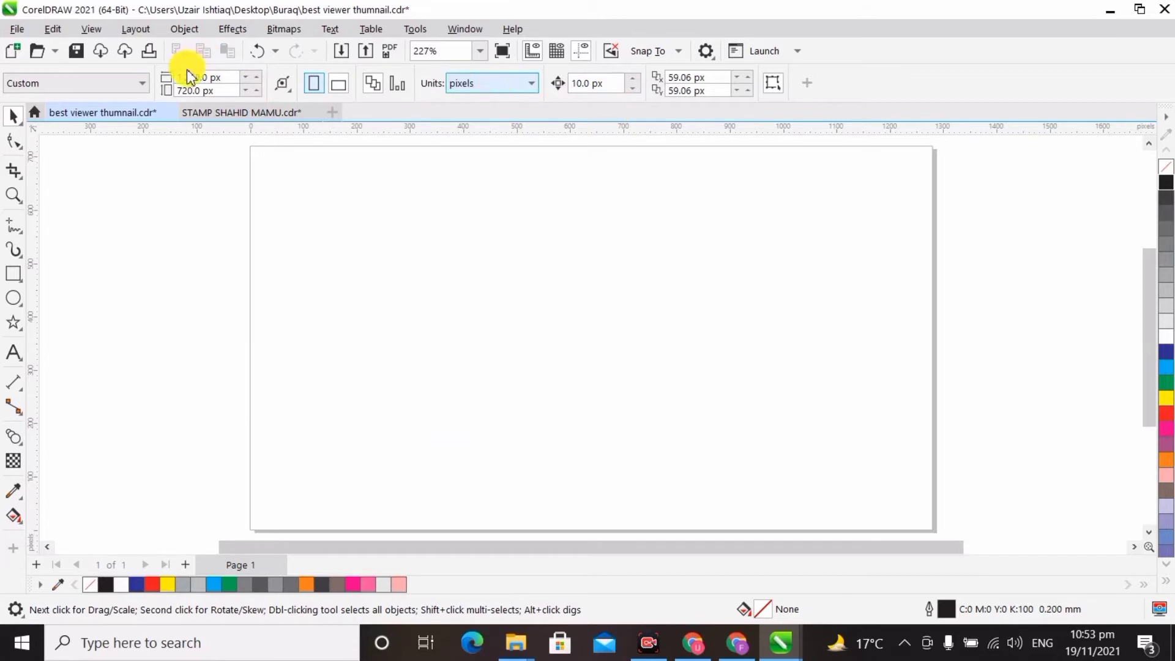
{"action": "left_click", "coordinate": [177, 267]}
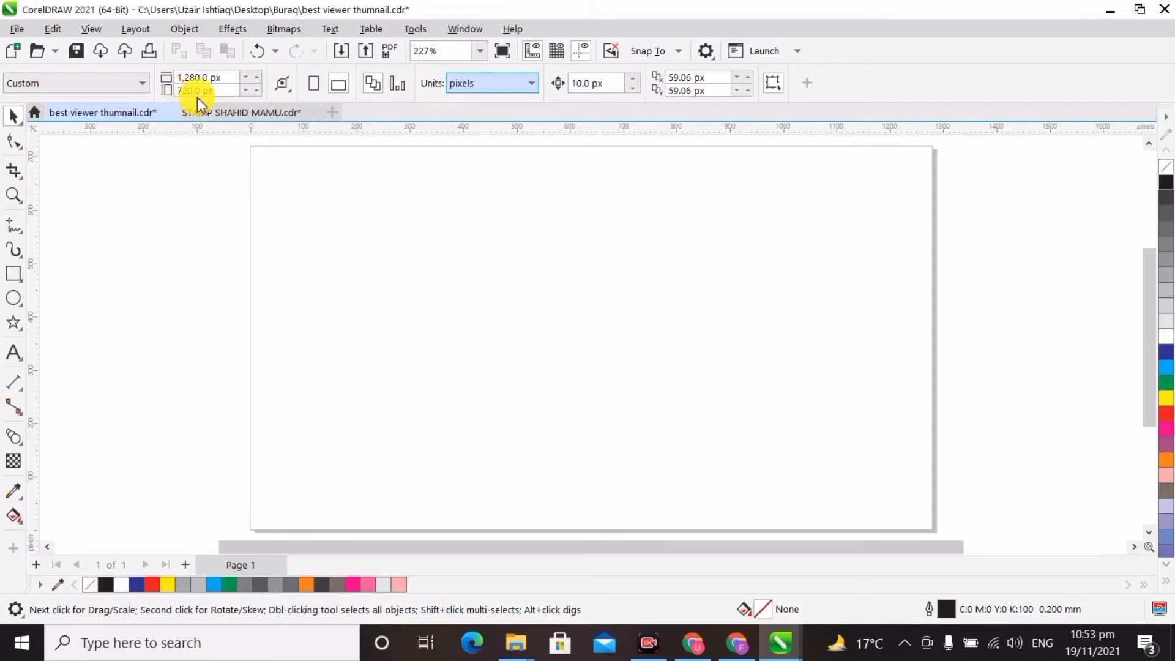
{"action": "left_click", "coordinate": [333, 110]}
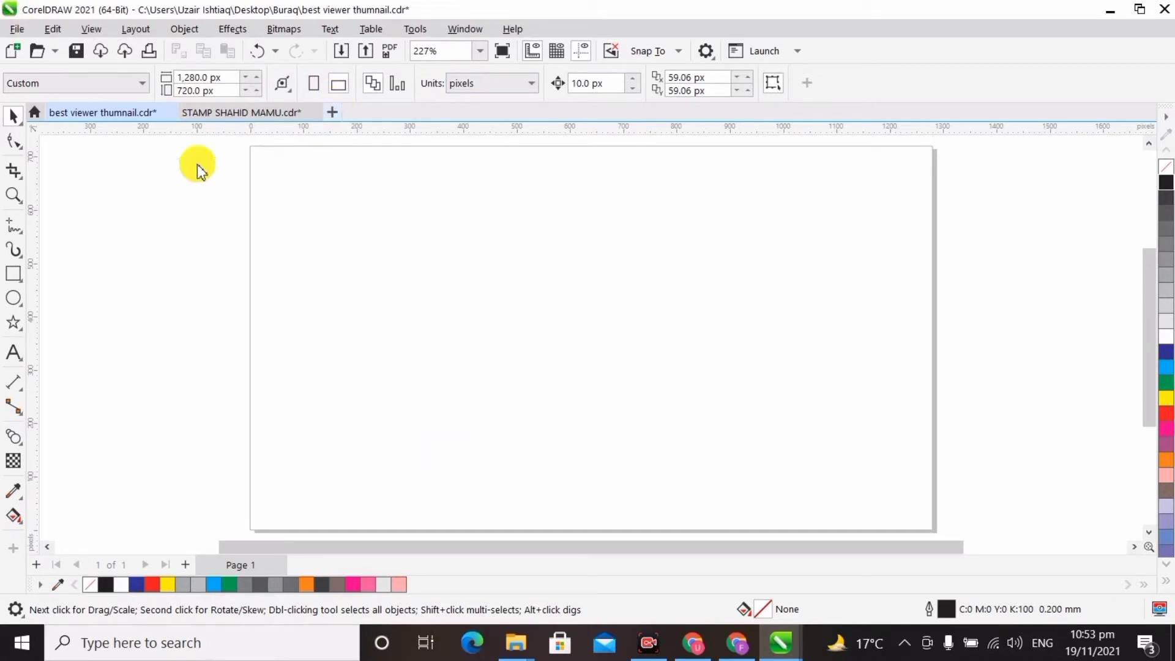
Step: Create a new document measured in pixels, 1280 px wide and 720 px high
{"action": "left_click", "coordinate": [332, 113]}
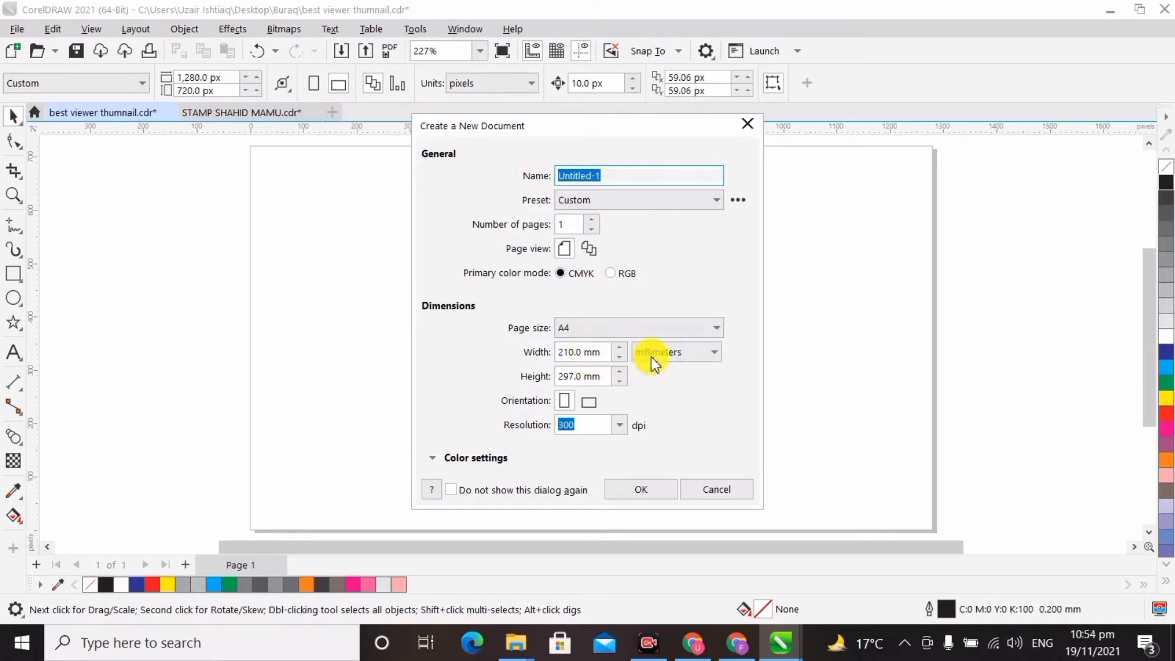
{"action": "left_click", "coordinate": [676, 352]}
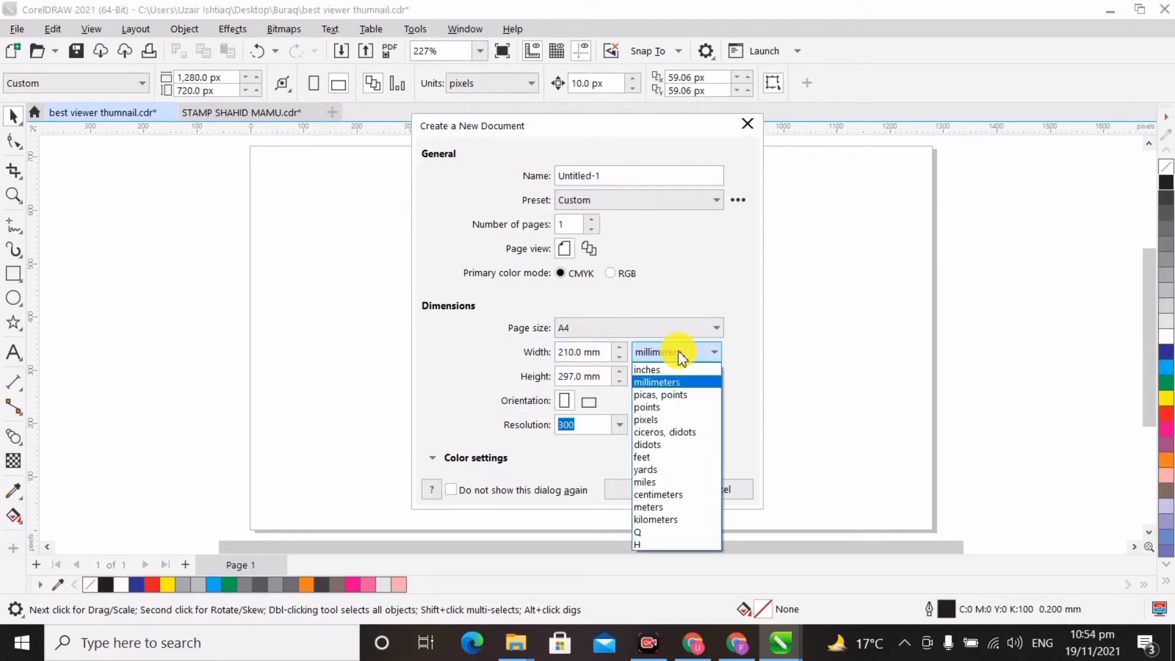
{"action": "left_click", "coordinate": [671, 419]}
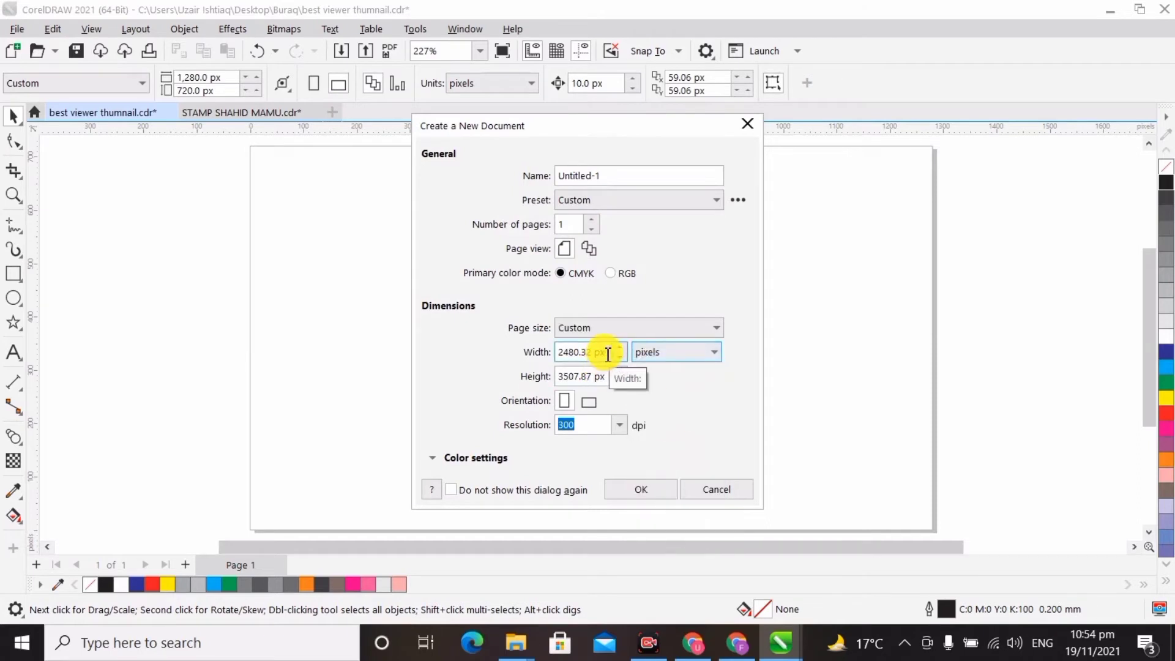
{"action": "left_click_drag", "start_coordinate": [608, 354], "coordinate": [499, 381]}
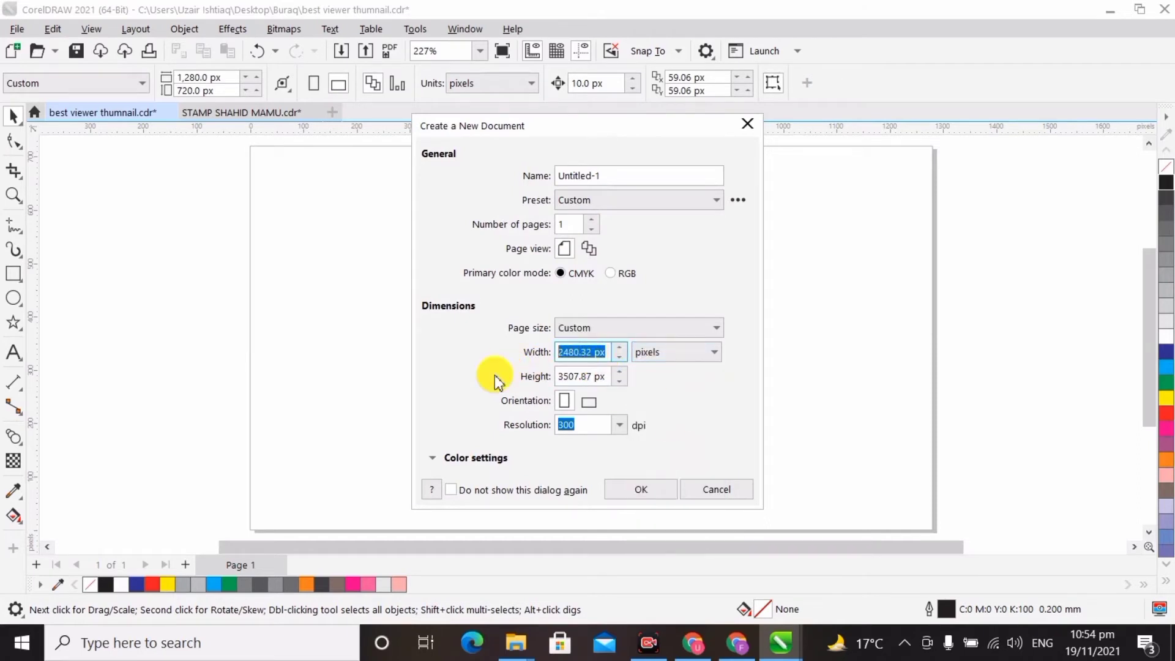
{"action": "type", "text": "1"}
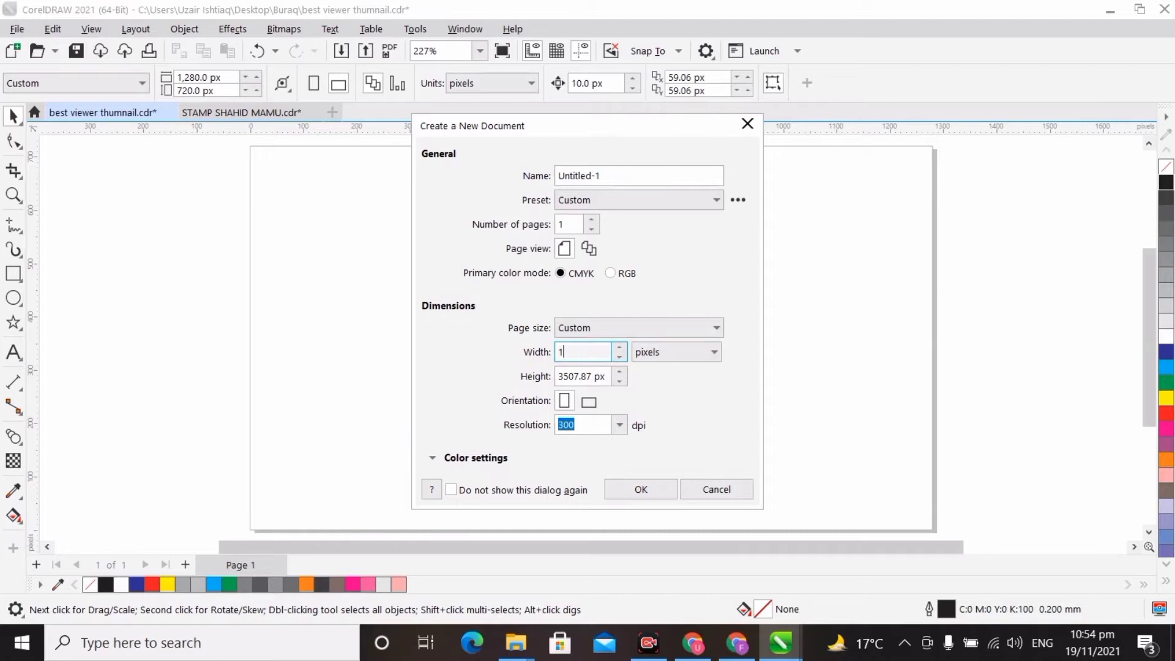
{"action": "type", "text": "280"}
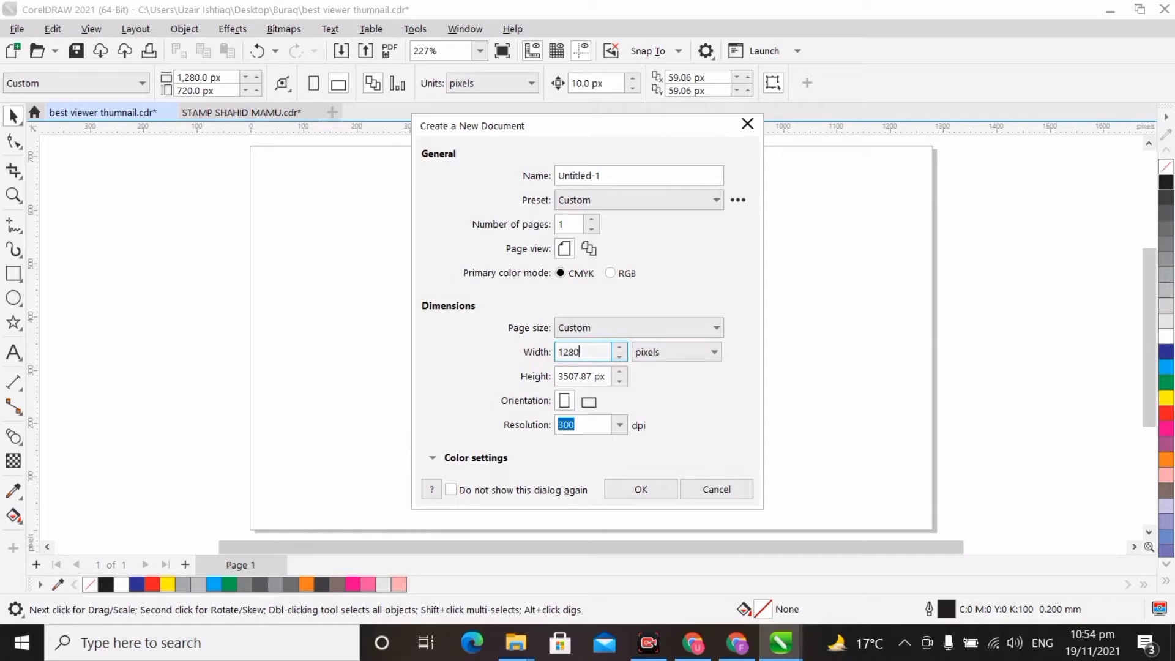
{"action": "left_click", "coordinate": [610, 377]}
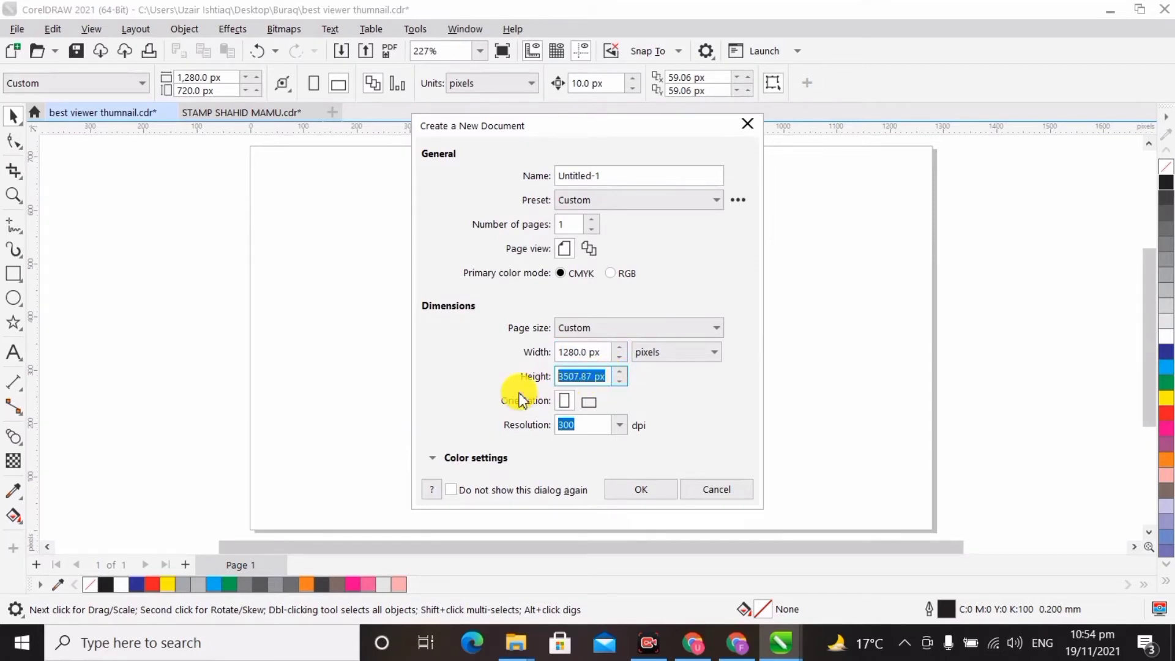
{"action": "type", "text": "720"}
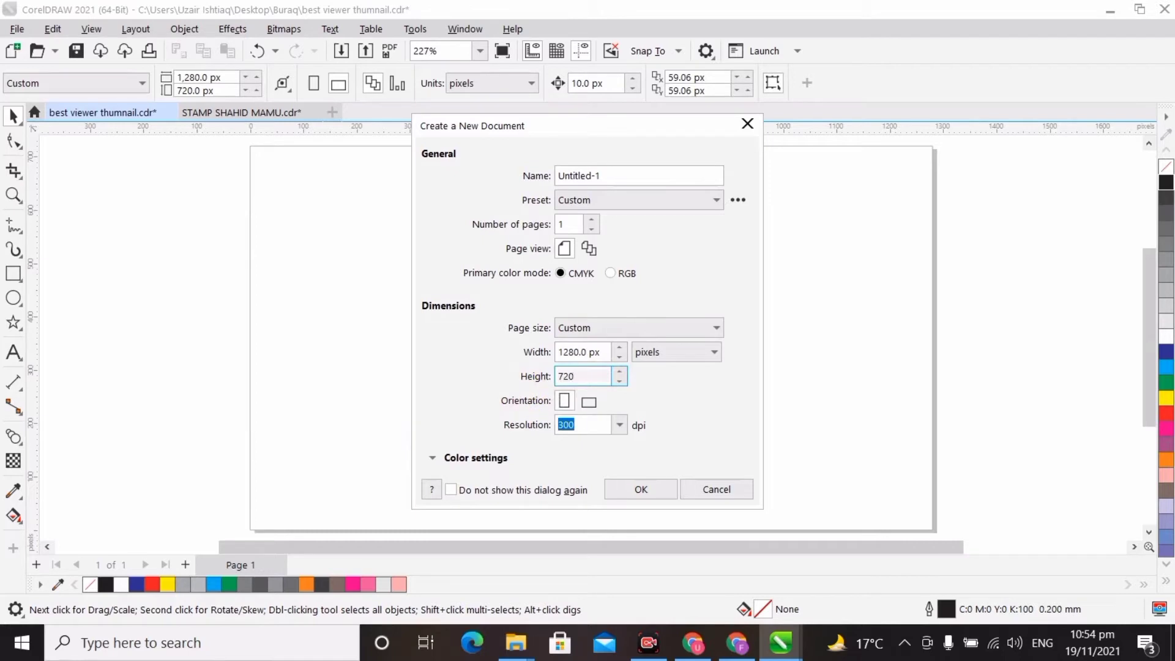
{"action": "left_click", "coordinate": [634, 489]}
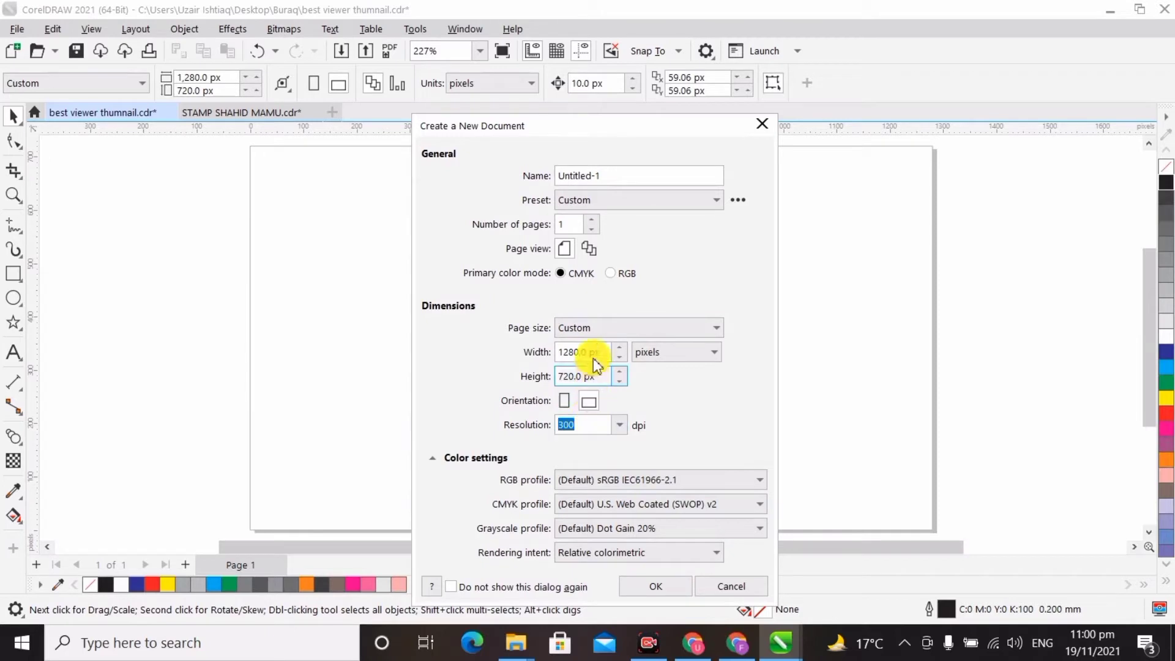
{"action": "left_click", "coordinate": [669, 589]}
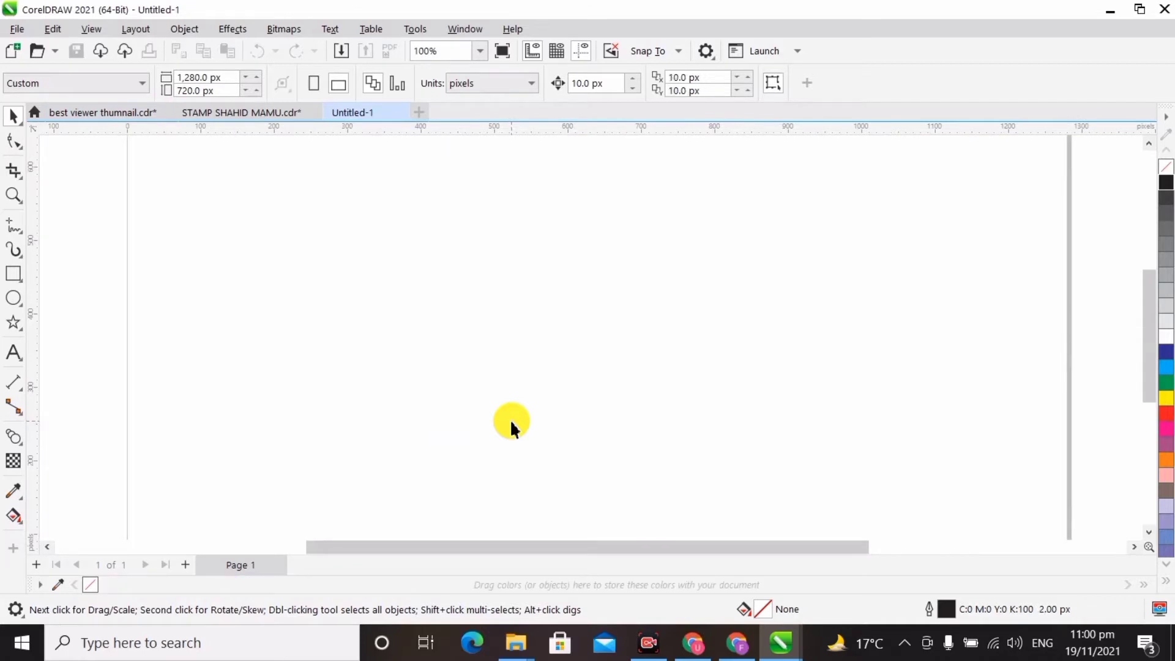
Step: Add a page-sized frame rectangle, and draw a second rectangle about 587 by 171 px in the page's upper-left corner
{"action": "double_click", "coordinate": [14, 274]}
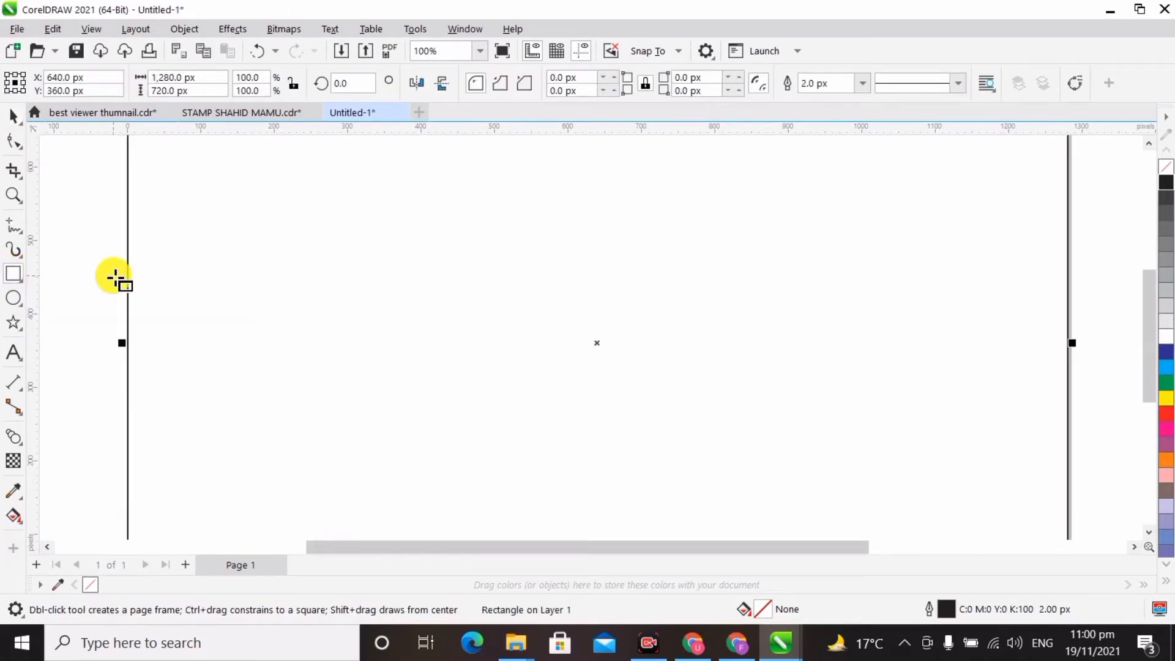
{"action": "key", "text": "shift+F4"}
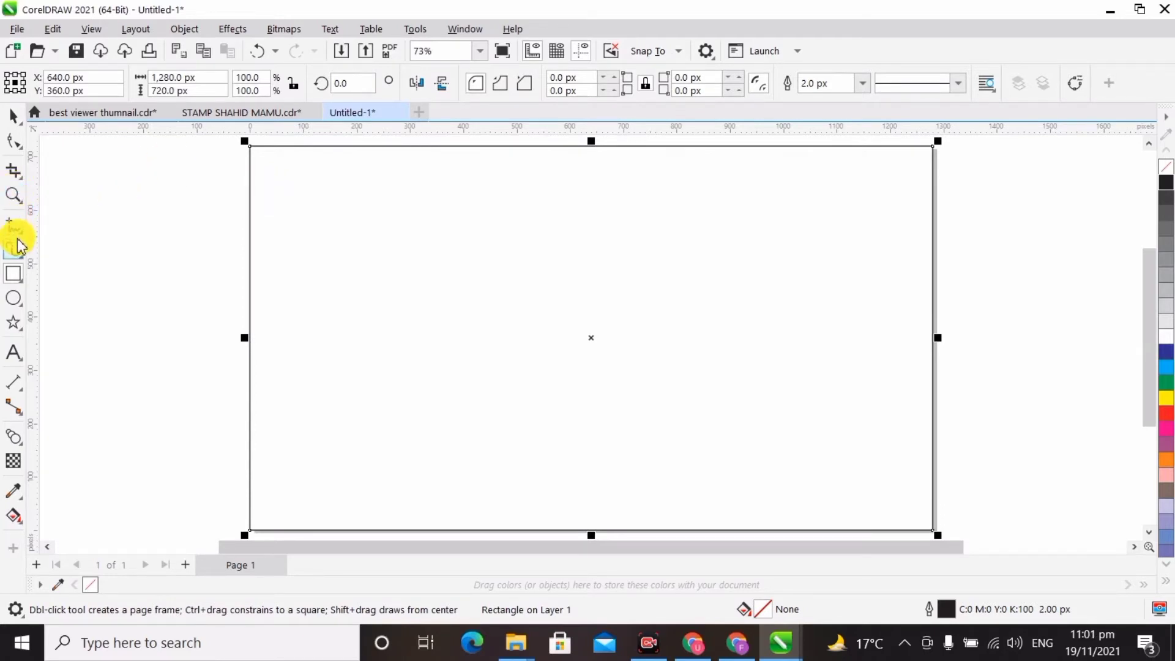
{"action": "left_click", "coordinate": [13, 275]}
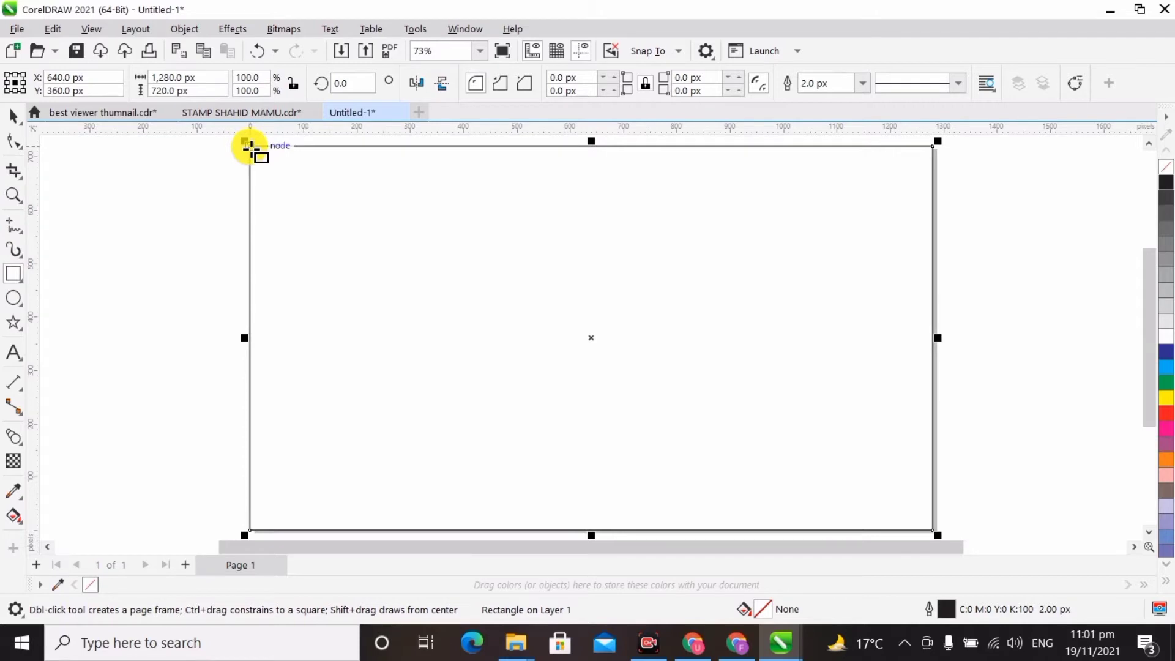
{"action": "left_click_drag", "start_coordinate": [249, 145], "coordinate": [564, 238]}
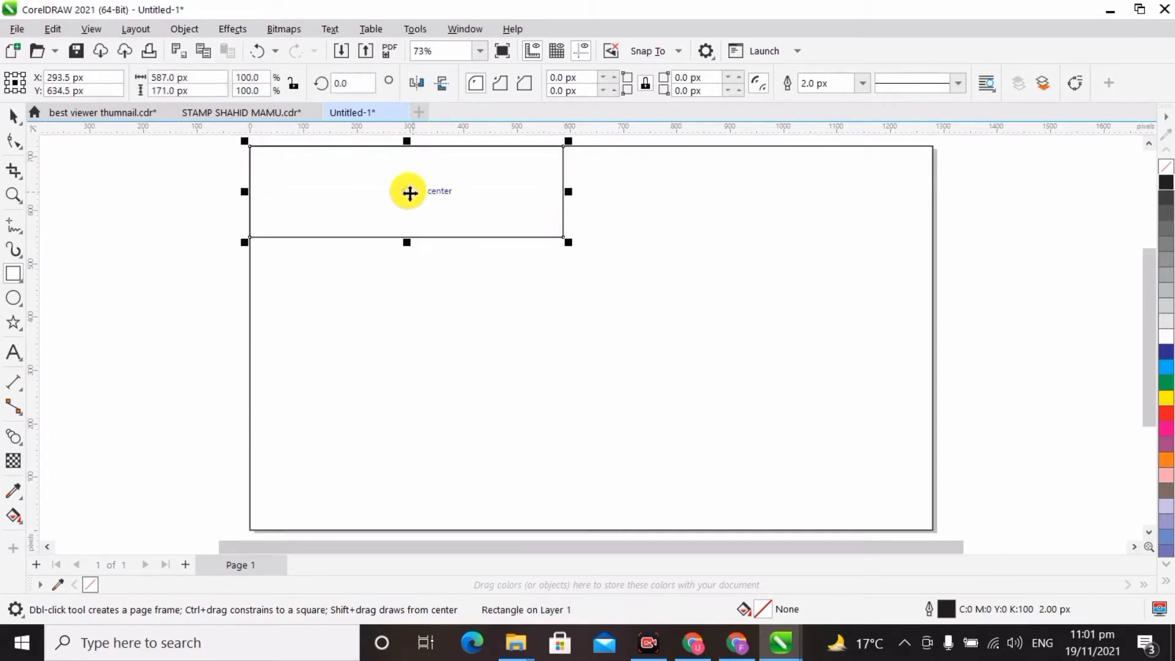
Step: Move the small rectangle to the page's upper-right corner and place a copy of it in the upper-left corner
{"action": "key", "text": "space"}
{"action": "left_click_drag", "start_coordinate": [407, 191], "coordinate": [770, 198]}
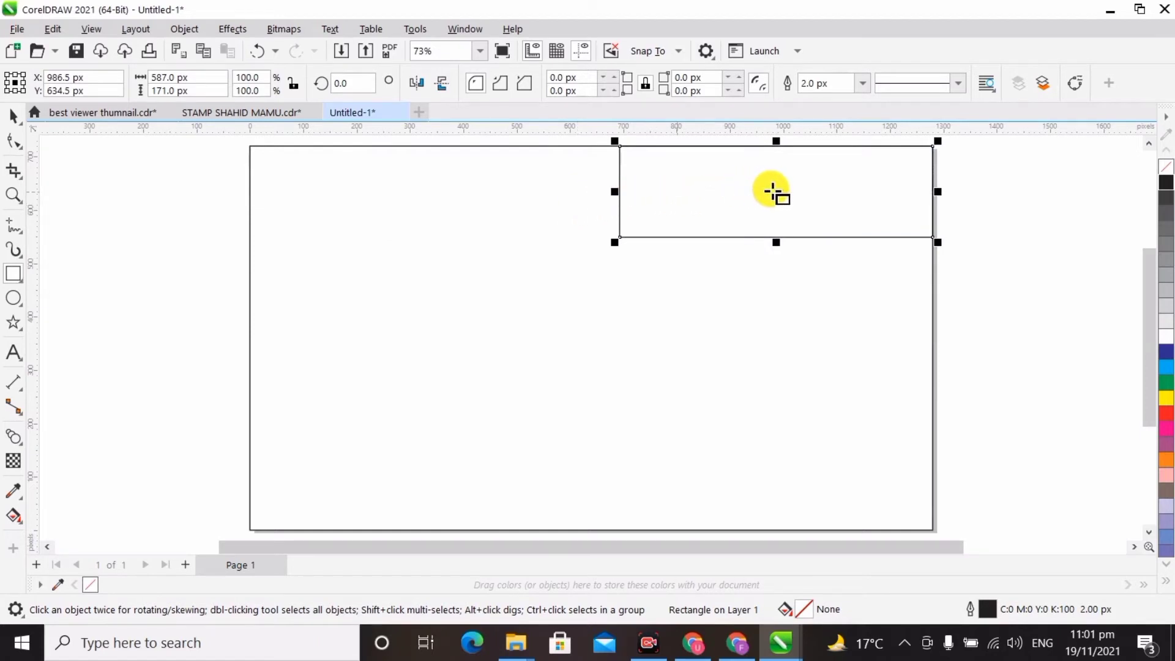
{"action": "left_click_drag", "start_coordinate": [775, 194], "coordinate": [408, 210]}
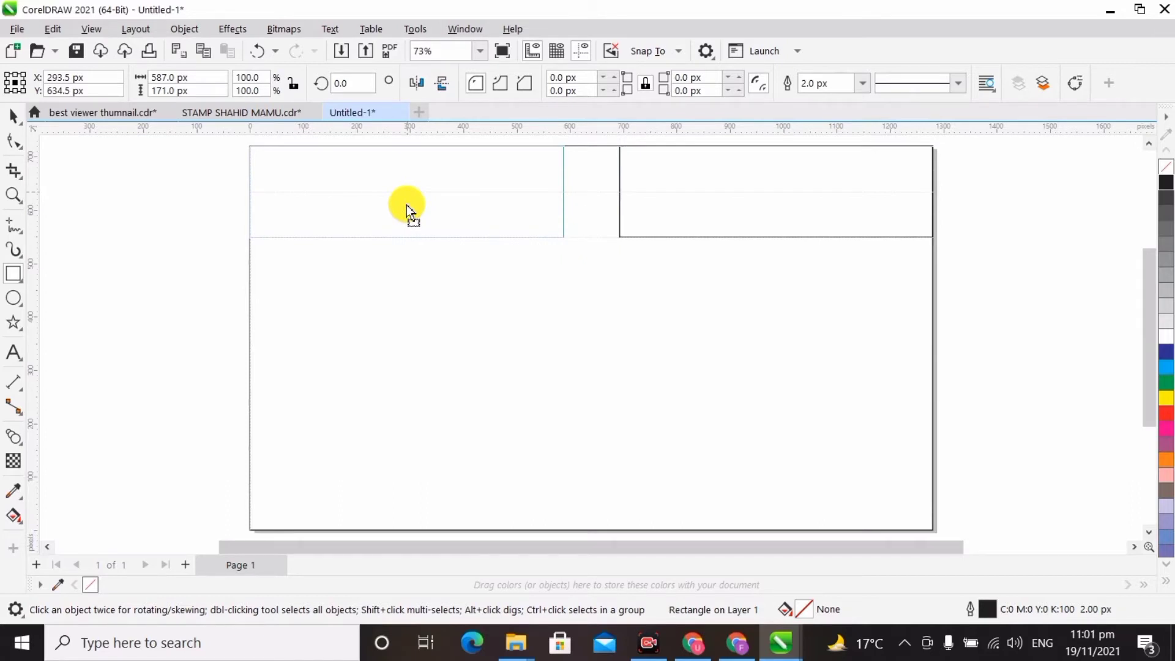
{"action": "left_click_drag", "start_coordinate": [407, 209], "coordinate": [406, 207]}
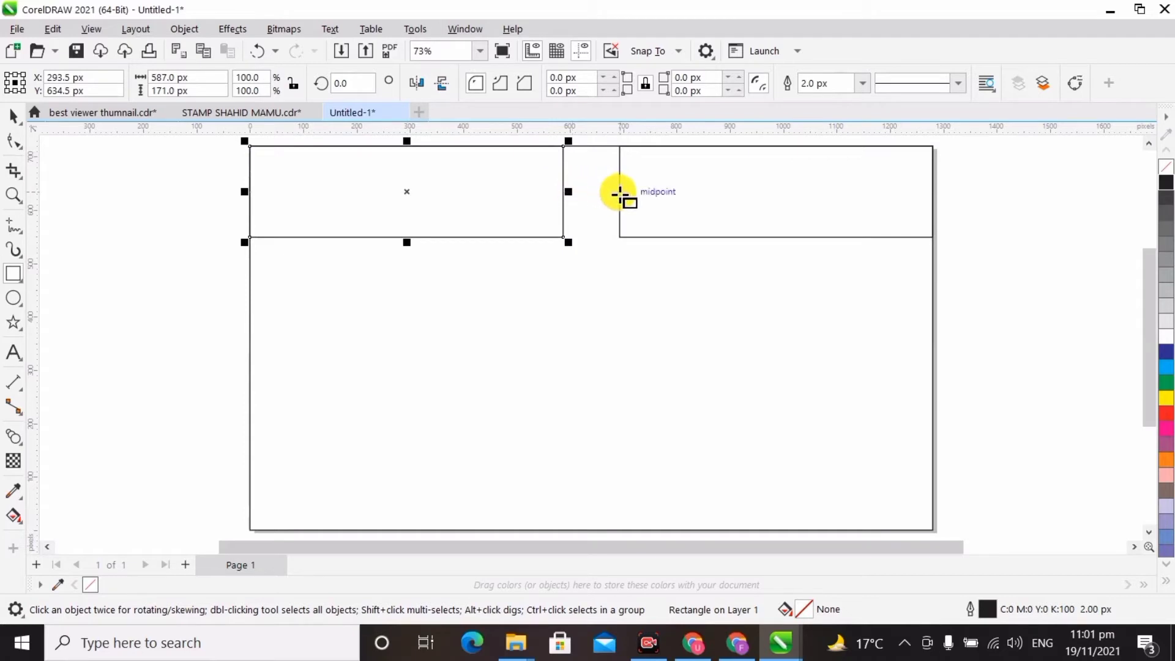
Step: Widen both header rectangles to 640 px so that they meet at the page's horizontal centre
{"action": "left_click", "coordinate": [620, 195]}
{"action": "mouse_move", "coordinate": [611, 192]}
{"action": "left_mouse_down"}
{"action": "mouse_move", "coordinate": [577, 192]}
{"action": "mouse_move", "coordinate": [596, 195]}
{"action": "left_mouse_up"}
{"action": "left_click", "coordinate": [562, 199]}
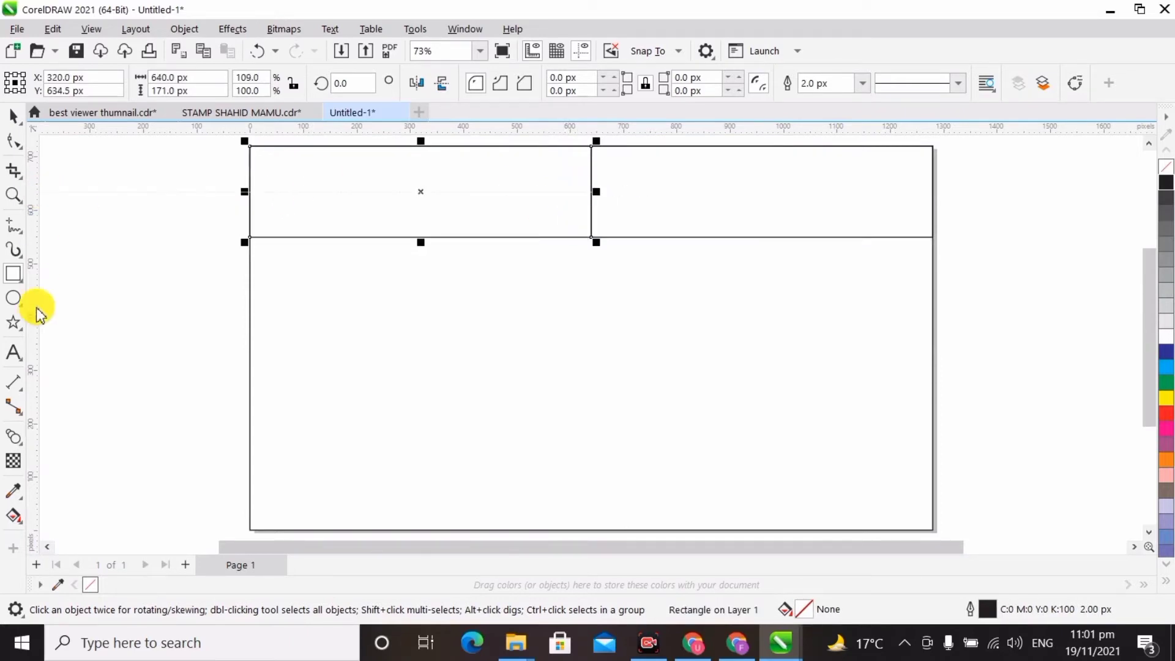
Step: Add the text "MICROSOFT EXCEL 2019" in capitals below the header rectangles, starting just outside the page's left edge
{"action": "left_click", "coordinate": [14, 352]}
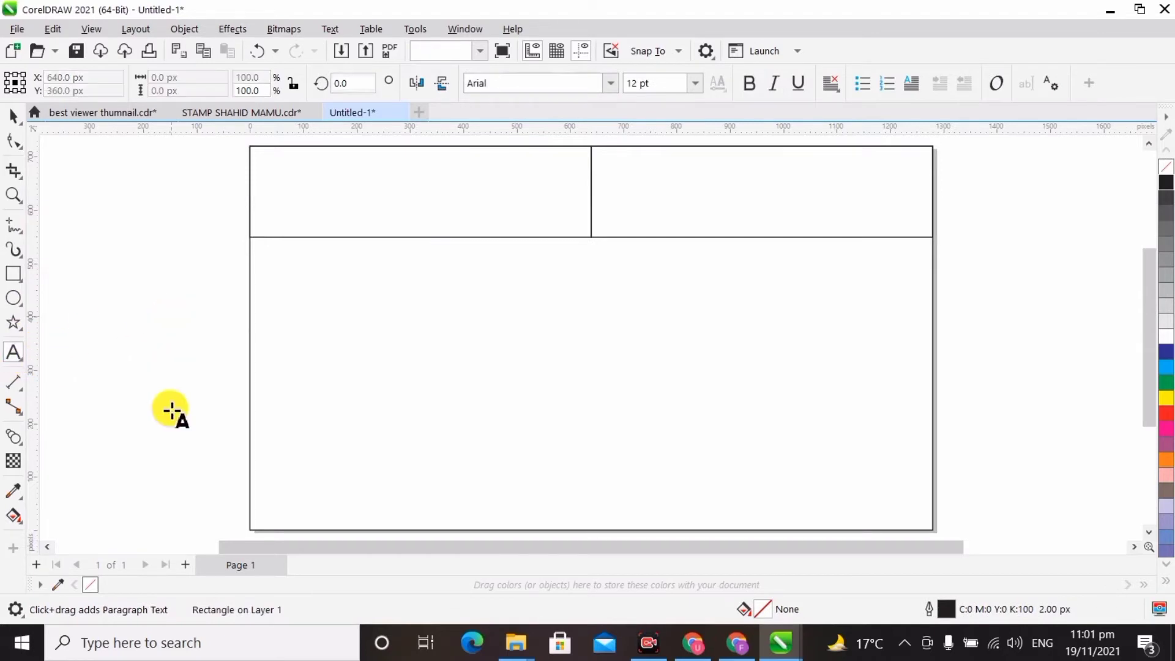
{"action": "left_click", "coordinate": [172, 324]}
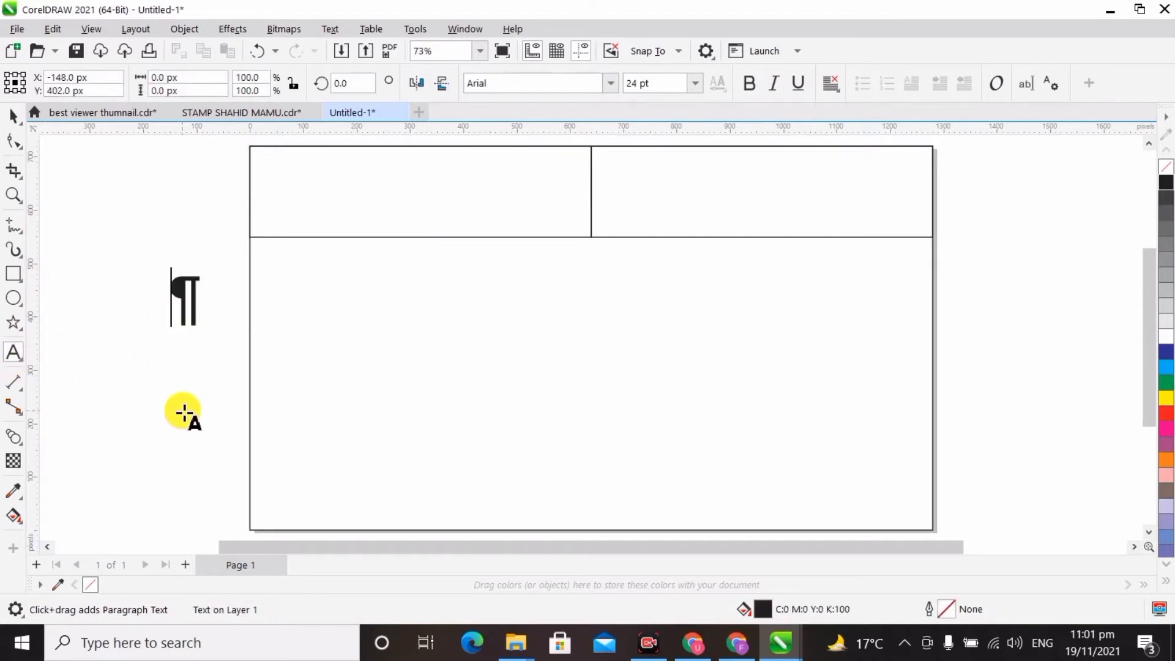
{"action": "type", "text": "Mic"}
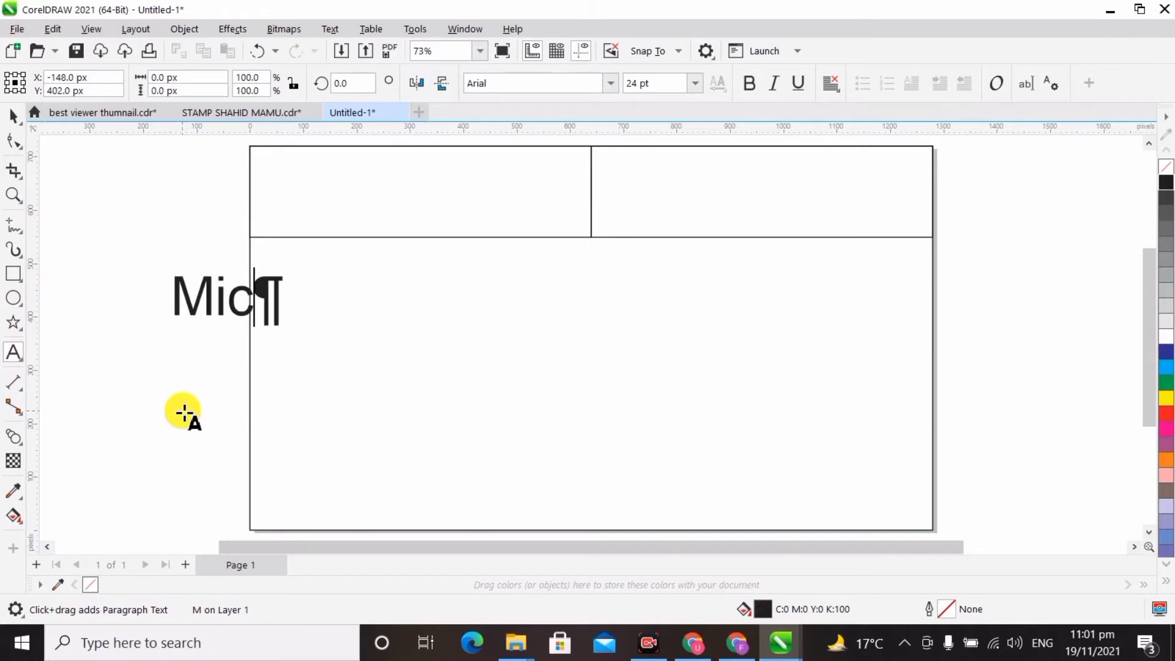
{"action": "type", "text": "rosoft"}
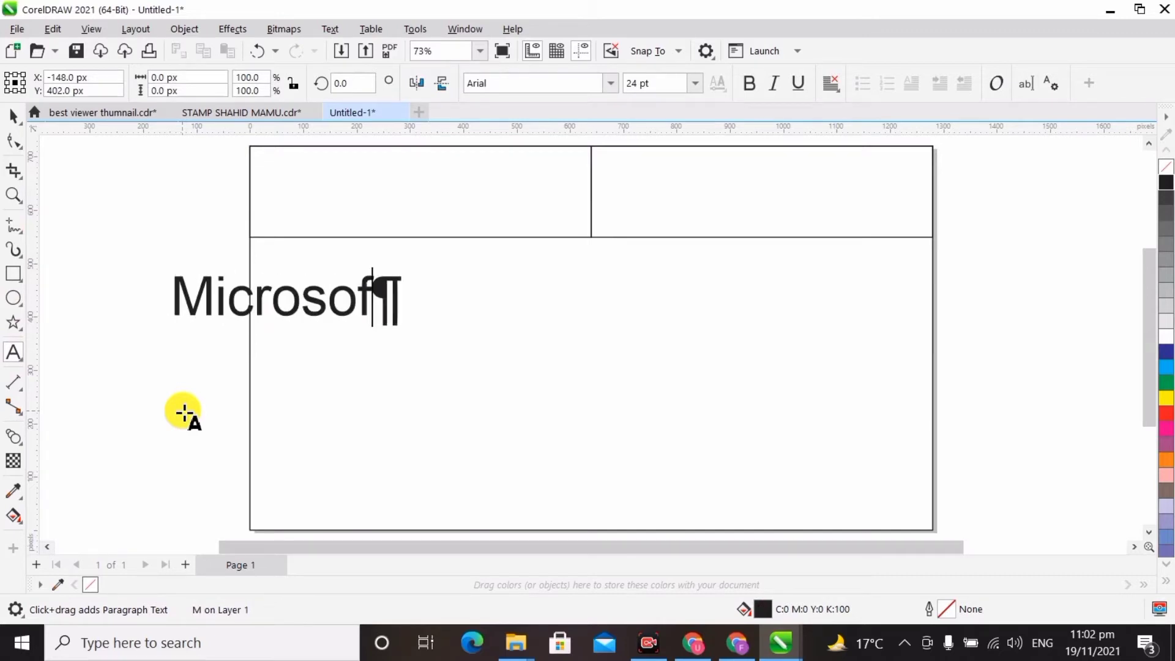
{"action": "key", "text": "BackSpace"}
{"action": "key", "text": "BackSpace"}
{"action": "key", "text": "BackSpace"}
{"action": "key", "text": "BackSpace"}
{"action": "key", "text": "BackSpace"}
{"action": "key", "text": "BackSpace"}
{"action": "key", "text": "BackSpace"}
{"action": "key", "text": "BackSpace"}
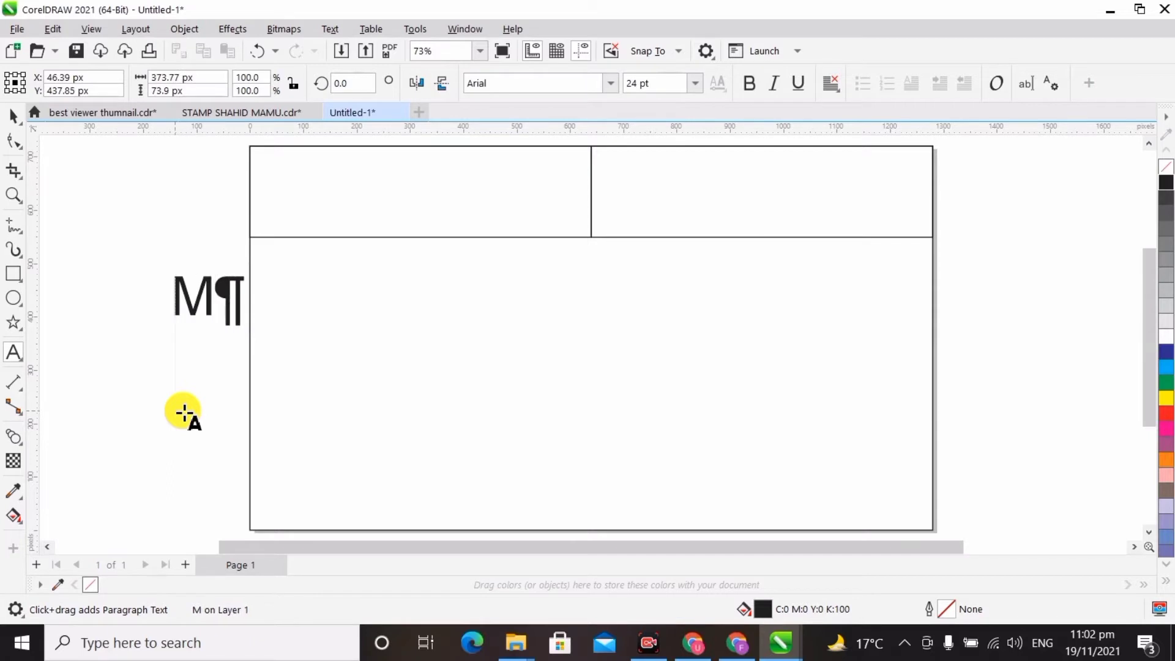
{"action": "type", "text": "ICROS"}
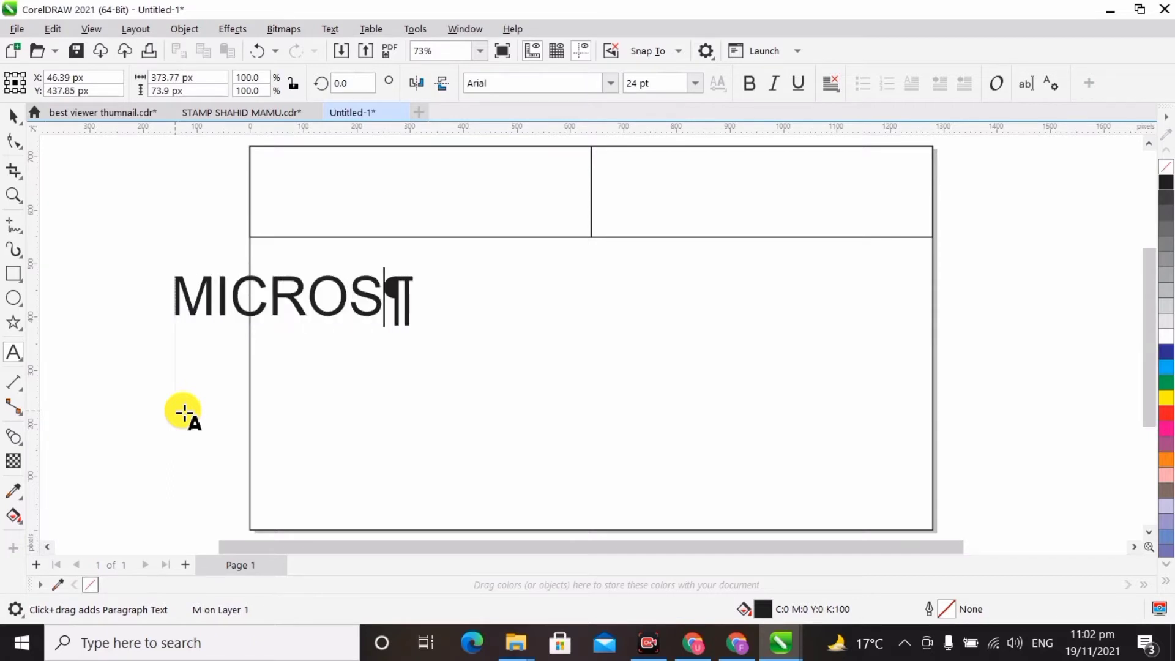
{"action": "type", "text": "OFT  "}
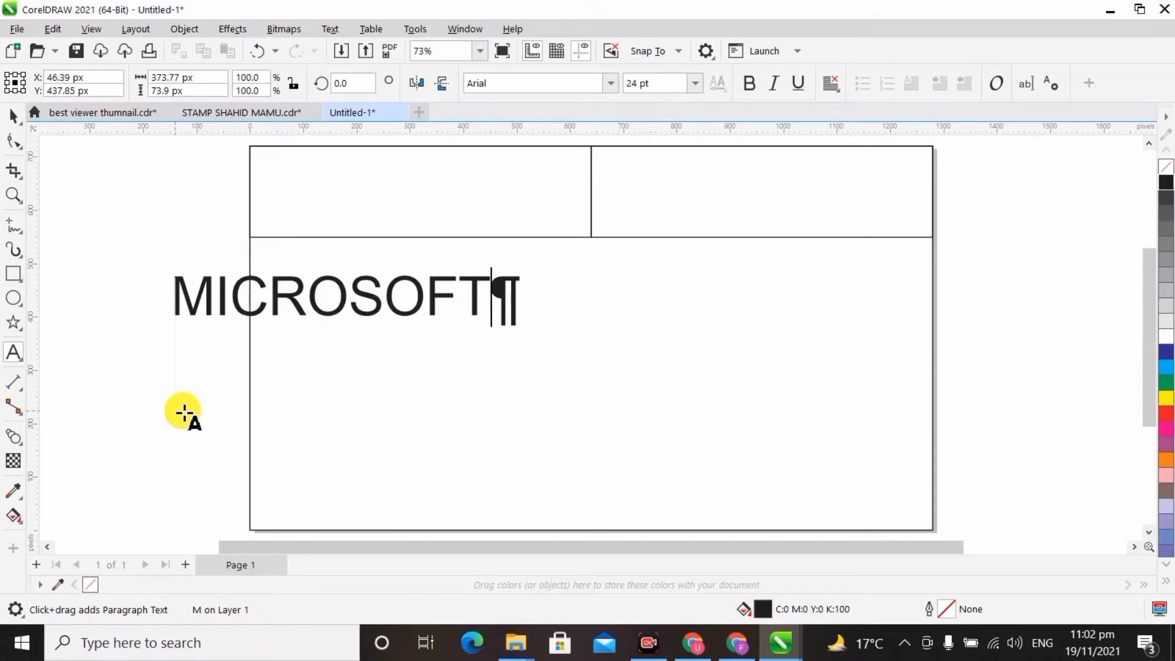
{"action": "type", "text": "E"}
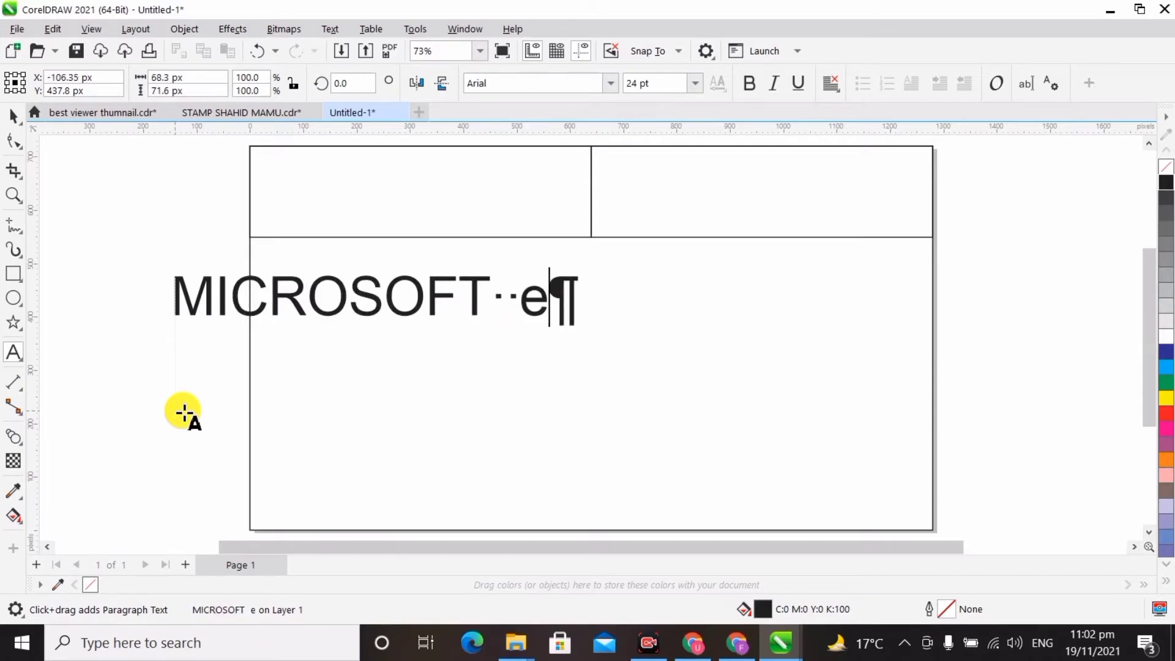
{"action": "type", "text": "XCE"}
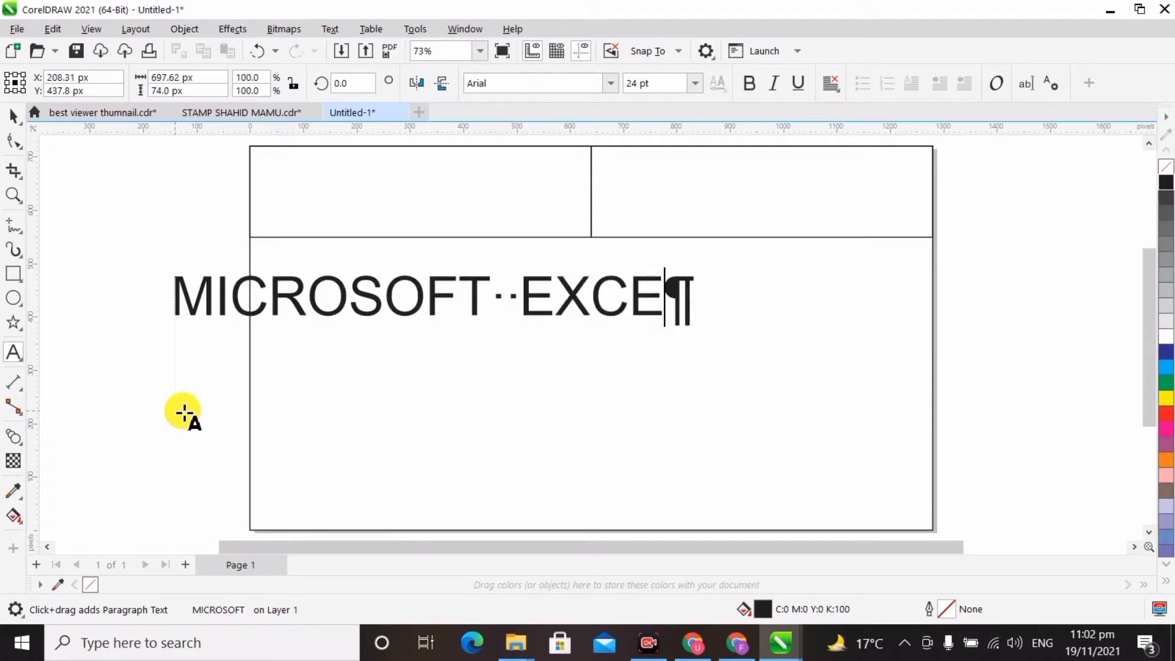
{"action": "type", "text": "L 2019"}
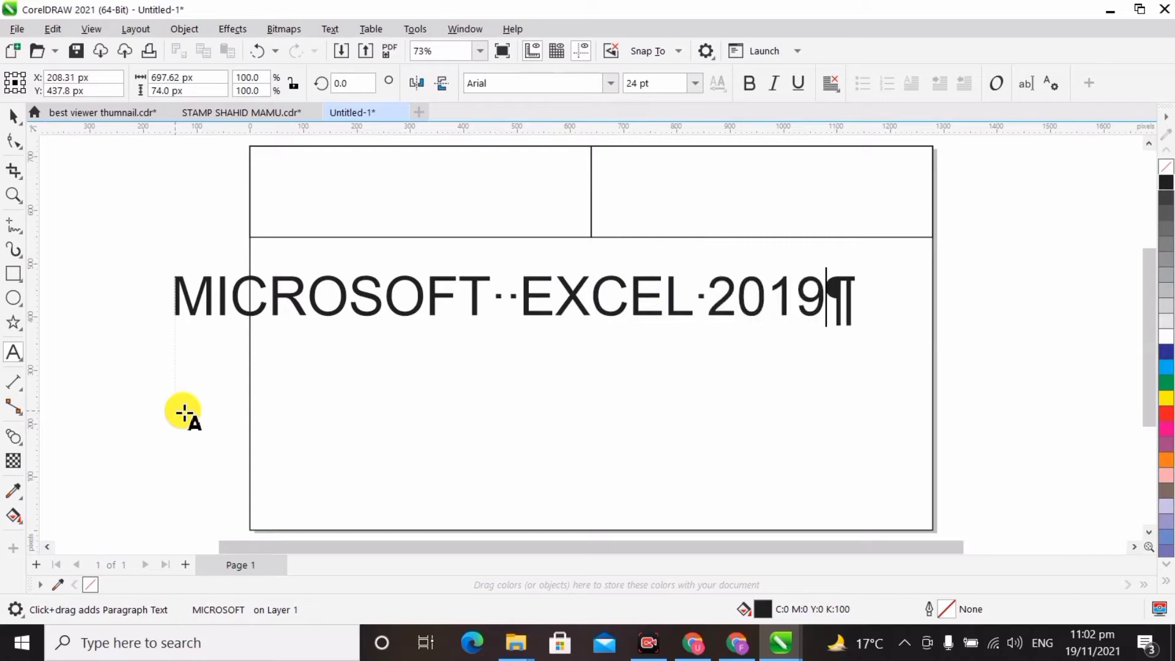
Step: Move the "MICROSOFT EXCEL 2019" text up so it spans both header rectangles, then deselect it
{"action": "left_click", "coordinate": [13, 115]}
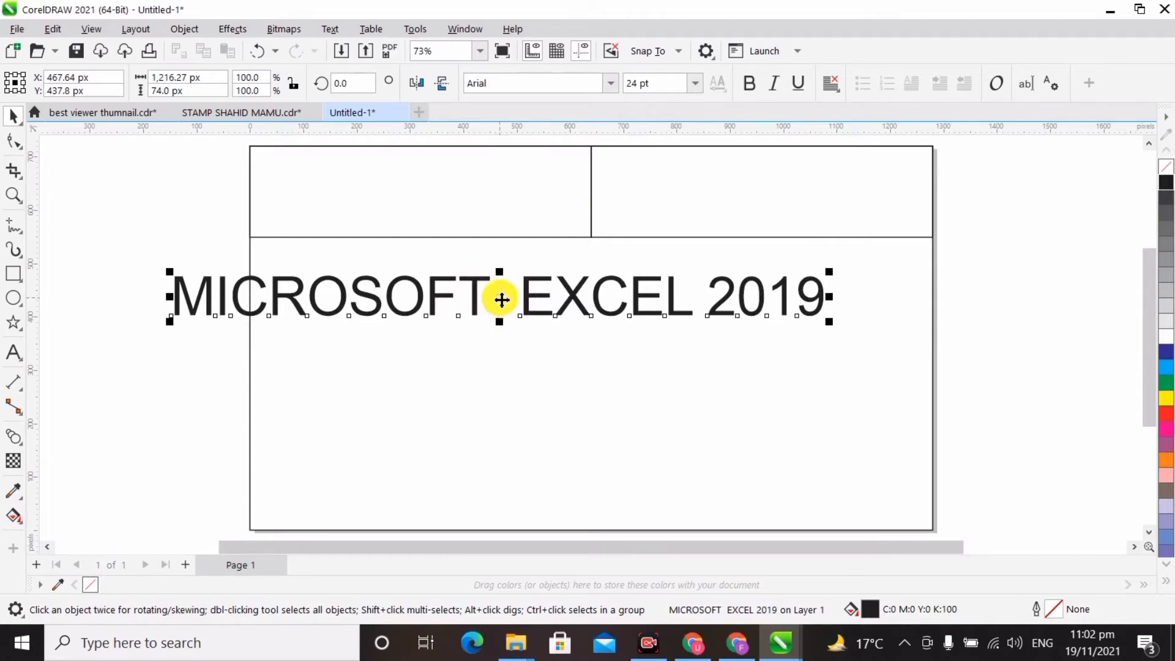
{"action": "left_click_drag", "start_coordinate": [498, 296], "coordinate": [586, 198]}
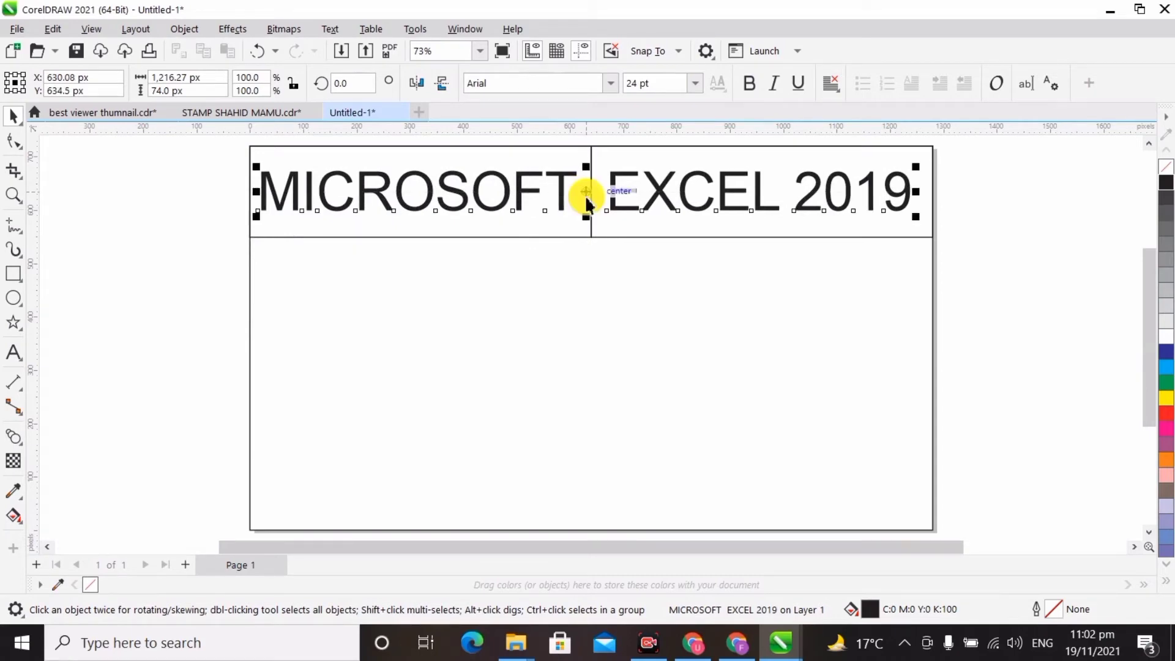
{"action": "left_click", "coordinate": [147, 325]}
Step: Fill the left header rectangle, behind the word MICROSOFT, with green
{"action": "left_click", "coordinate": [435, 233]}
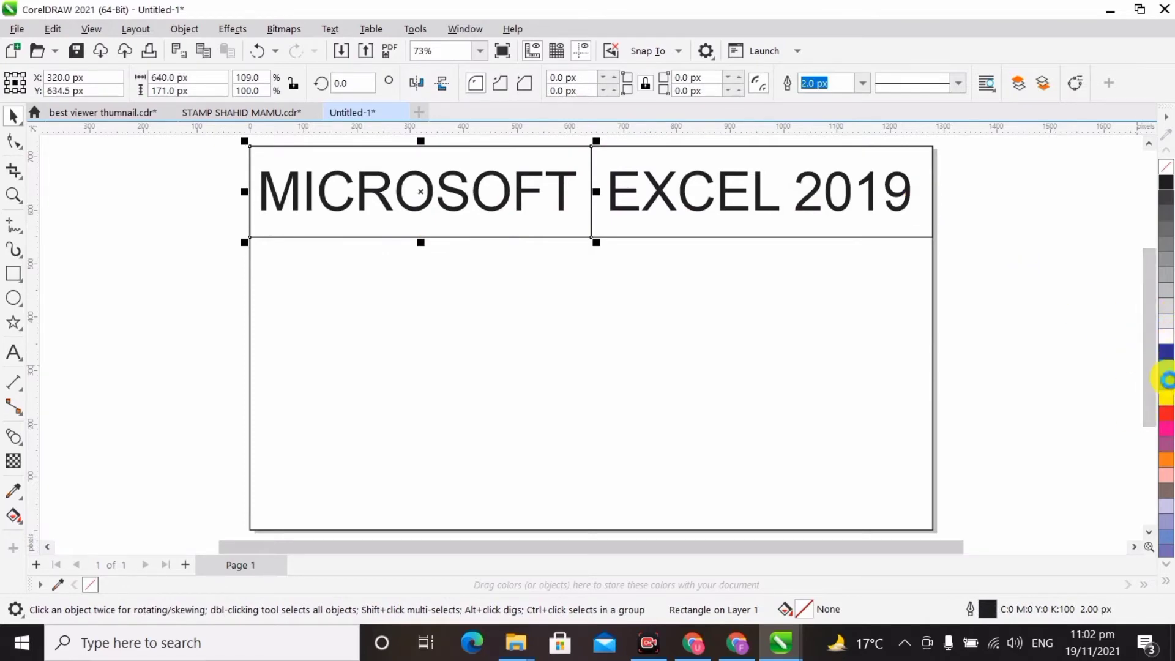
{"action": "left_click", "coordinate": [1166, 381]}
Step: Recolour only the word MICROSOFT in the header text white
{"action": "left_click", "coordinate": [856, 230]}
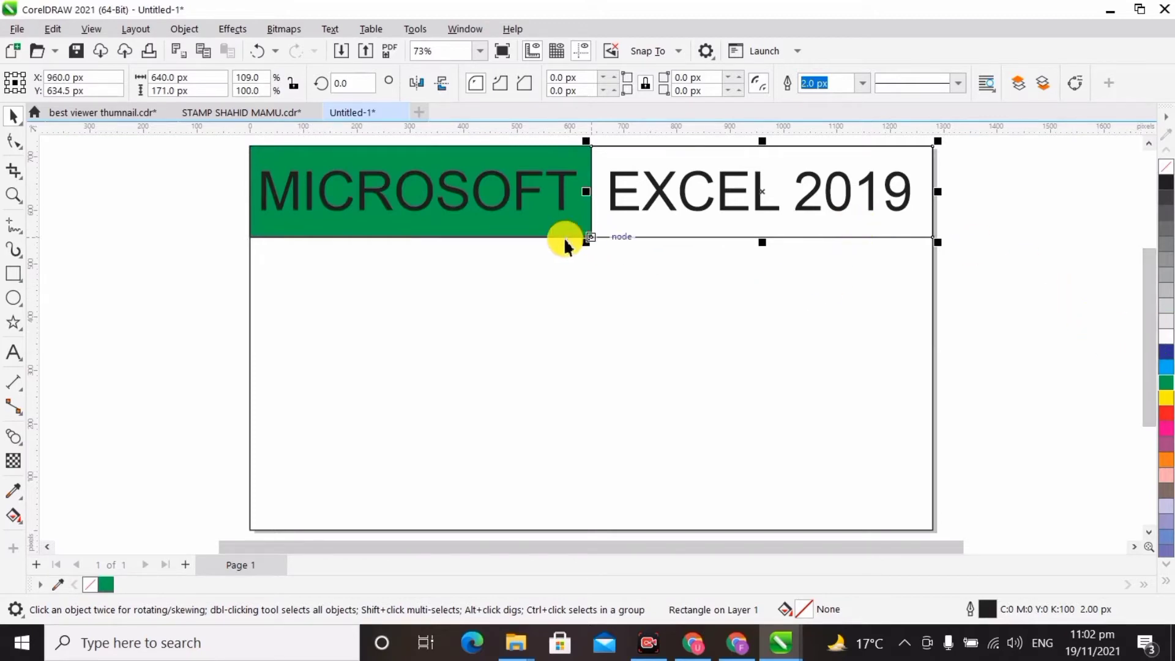
{"action": "left_click", "coordinate": [507, 190]}
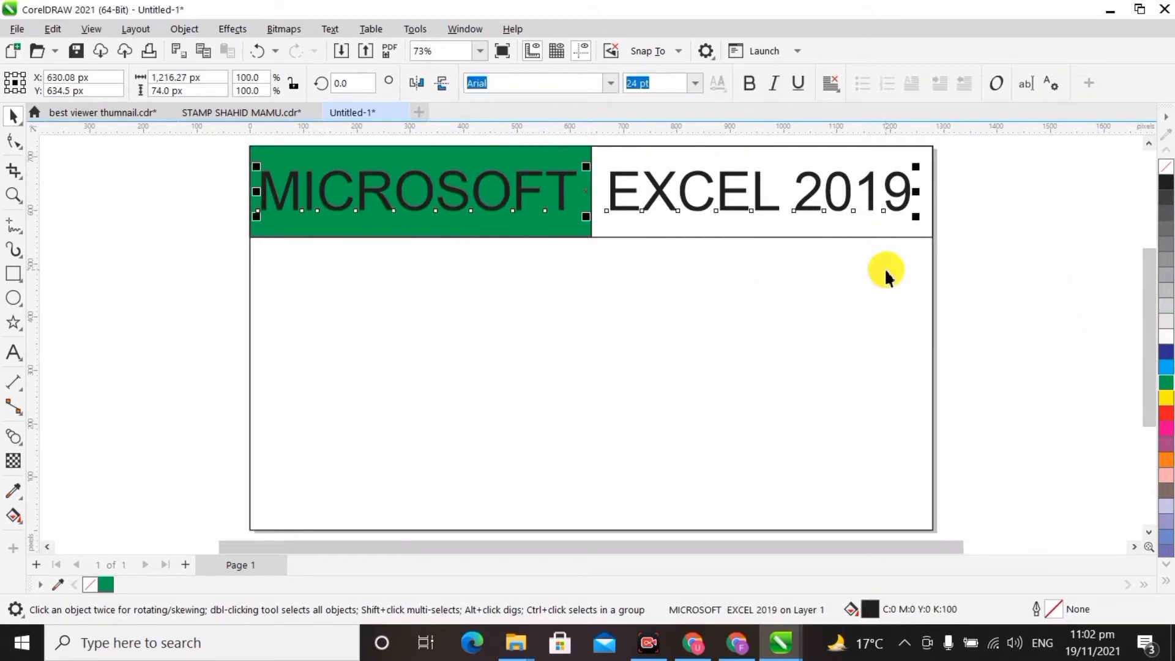
{"action": "double_click", "coordinate": [566, 183]}
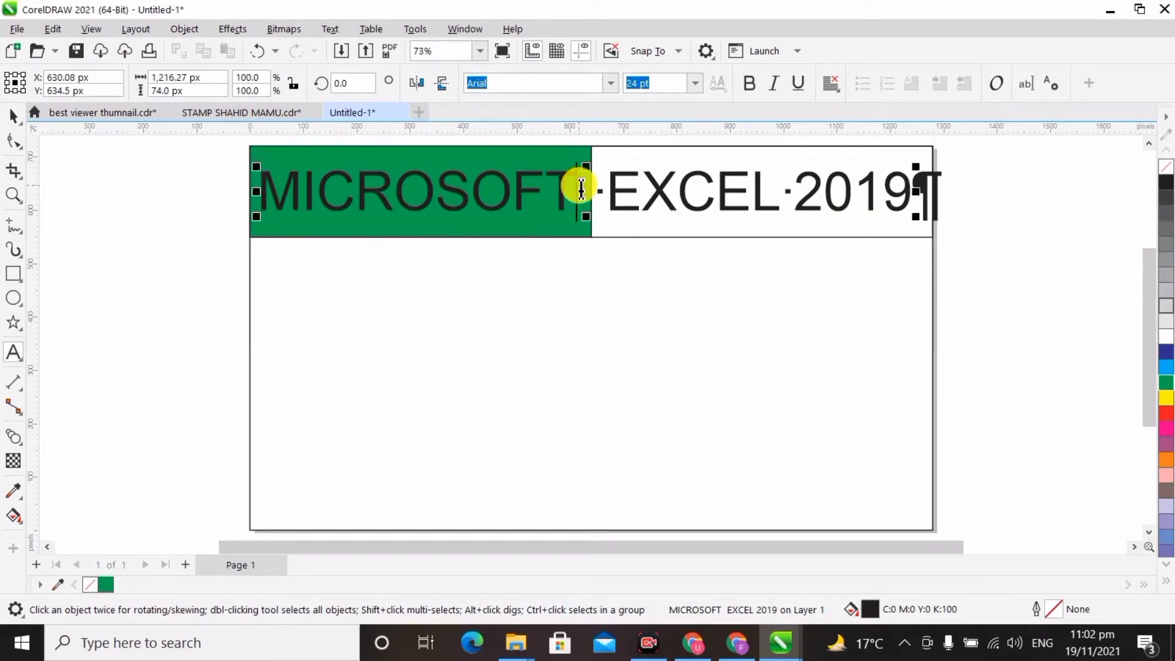
{"action": "left_click_drag", "start_coordinate": [581, 192], "coordinate": [271, 208]}
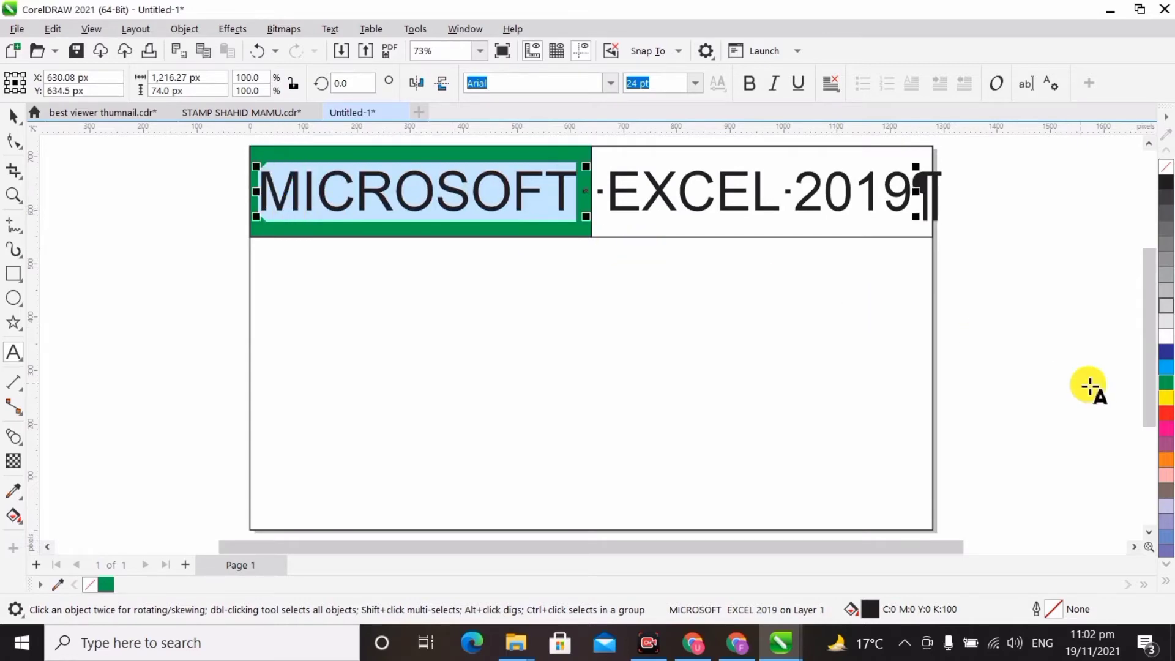
{"action": "left_click", "coordinate": [1167, 347]}
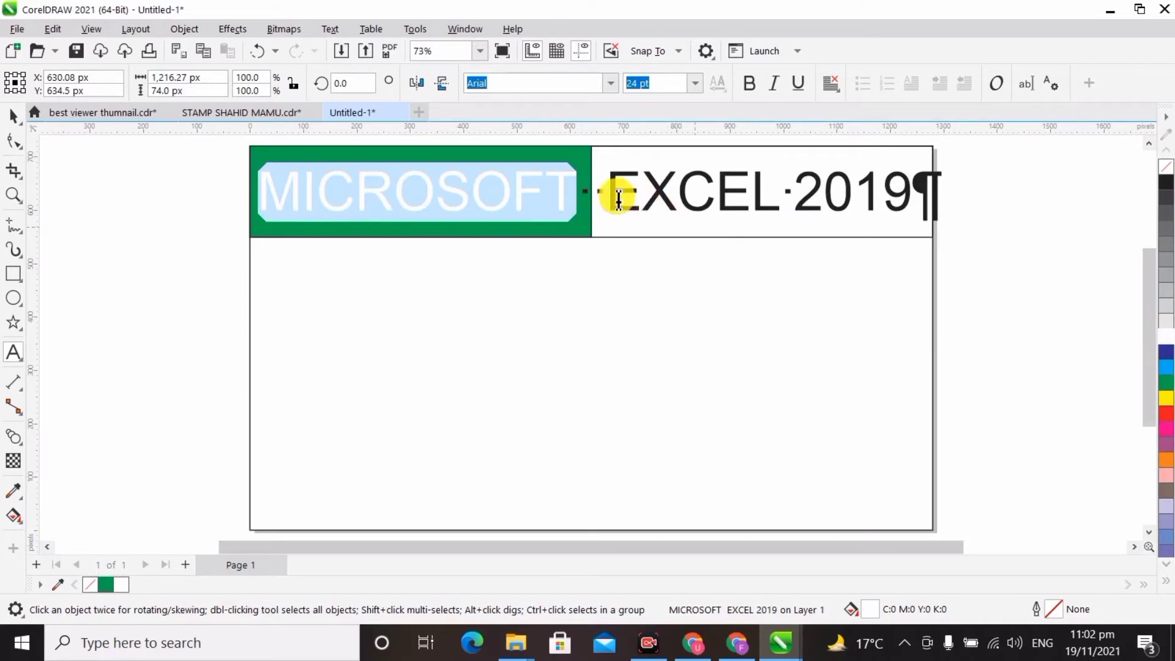
Step: Recolour the words EXCEL 2019 in the header text green, then deselect the text
{"action": "left_click_drag", "start_coordinate": [608, 192], "coordinate": [931, 199]}
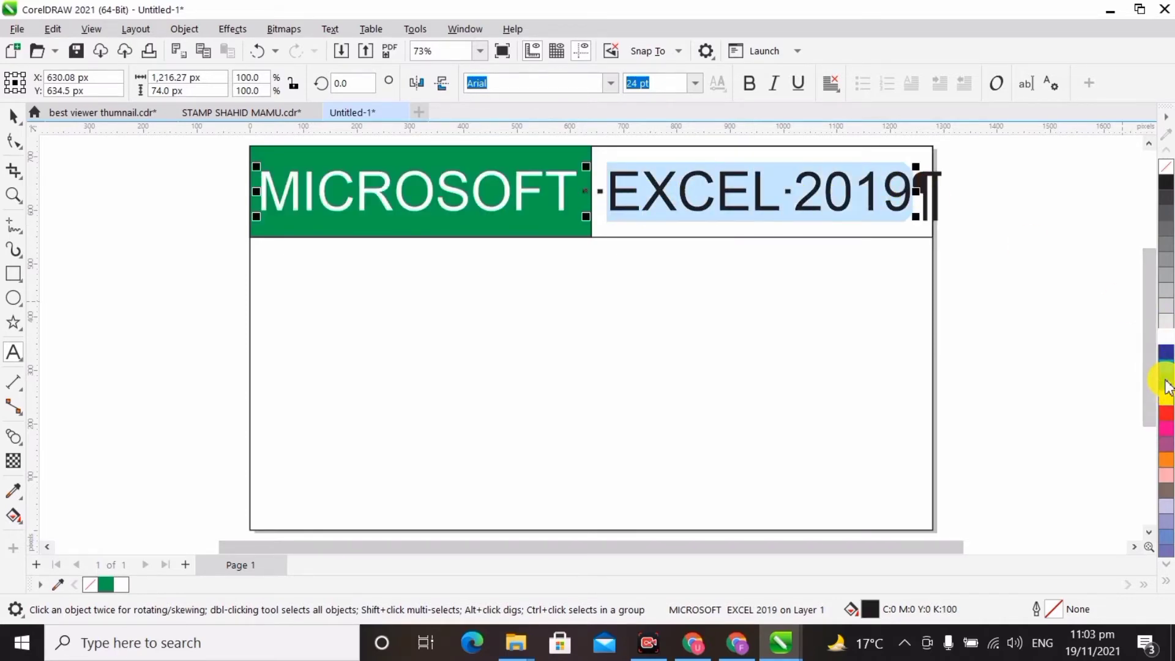
{"action": "left_click", "coordinate": [1167, 384]}
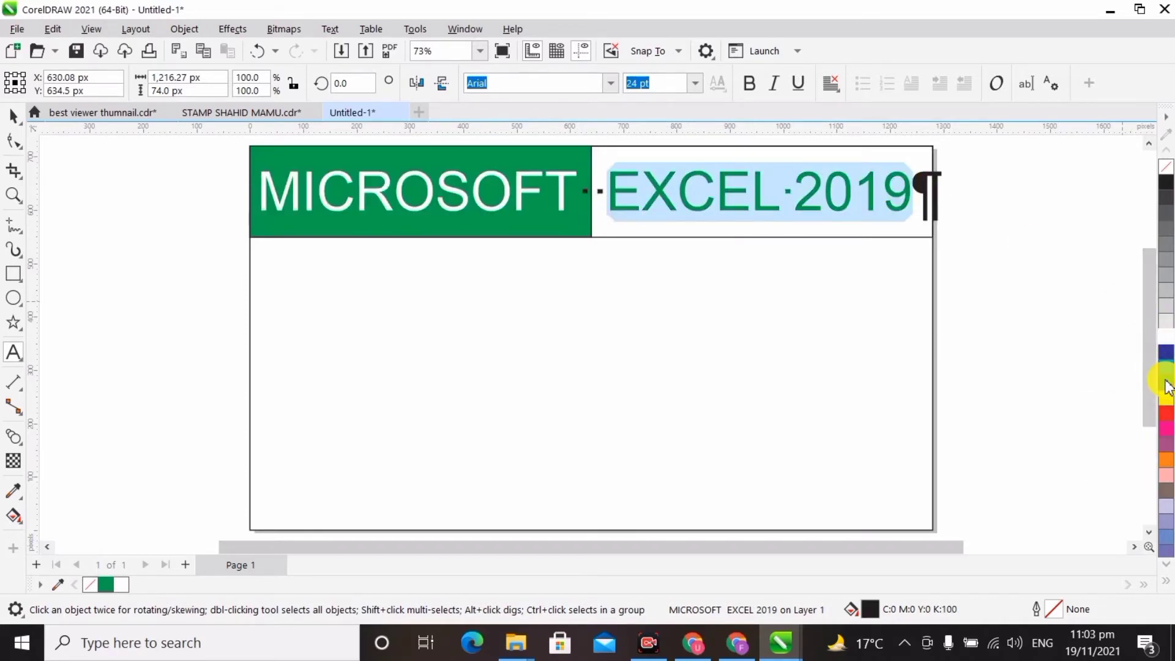
{"action": "left_click", "coordinate": [15, 117]}
{"action": "left_click", "coordinate": [160, 260]}
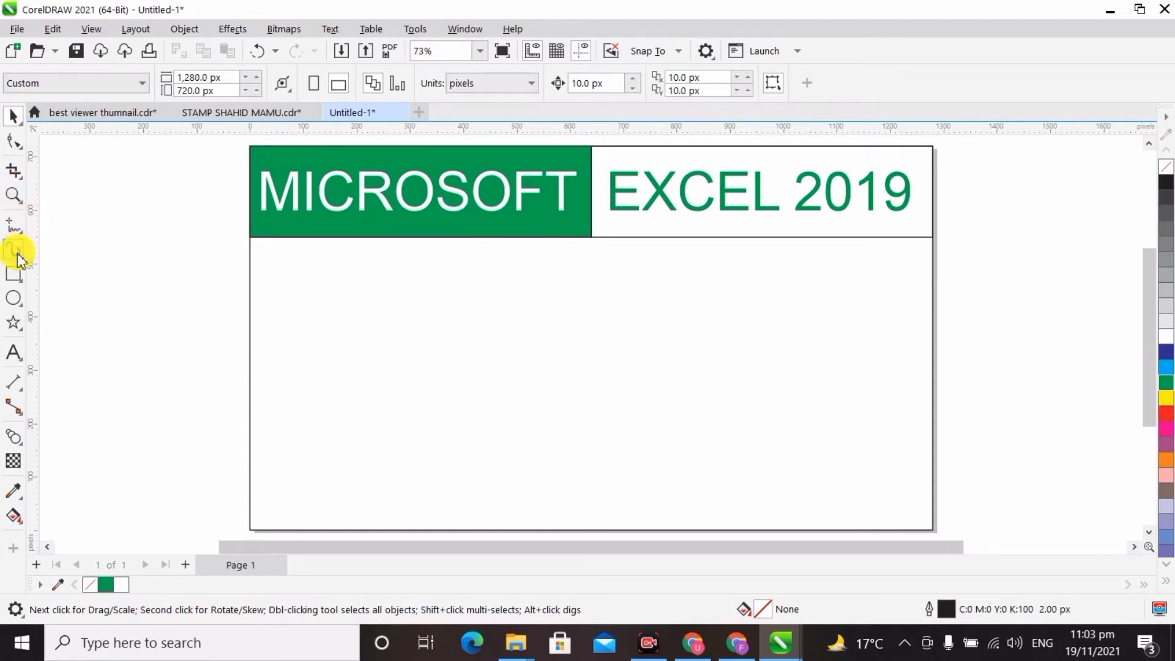
Step: Draw two adjoining 640 by 549 px rectangles below the header, filling both halves of the page down to its lower edge
{"action": "left_click", "coordinate": [13, 275]}
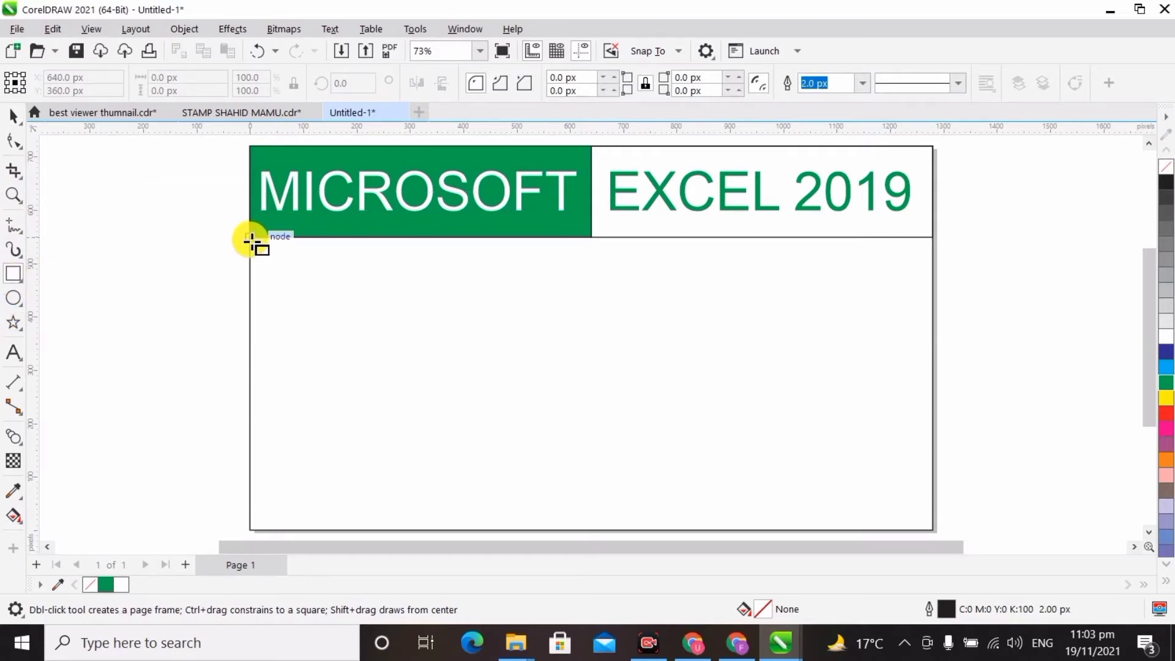
{"action": "left_click_drag", "start_coordinate": [255, 247], "coordinate": [592, 532]}
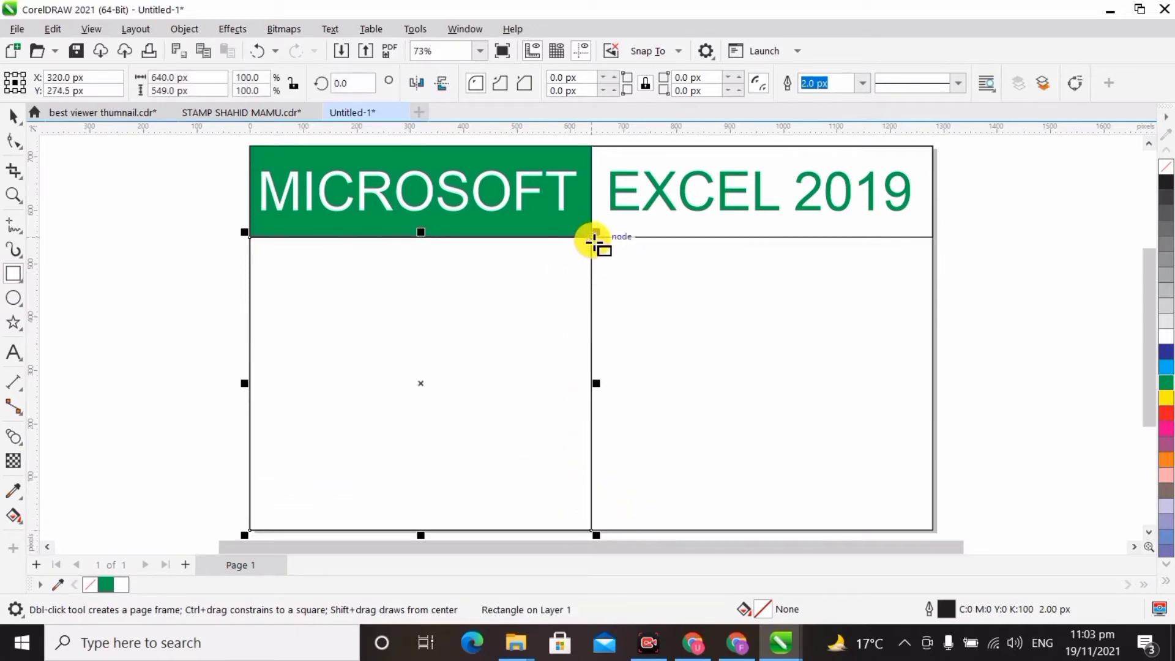
{"action": "left_click_drag", "start_coordinate": [592, 238], "coordinate": [933, 530]}
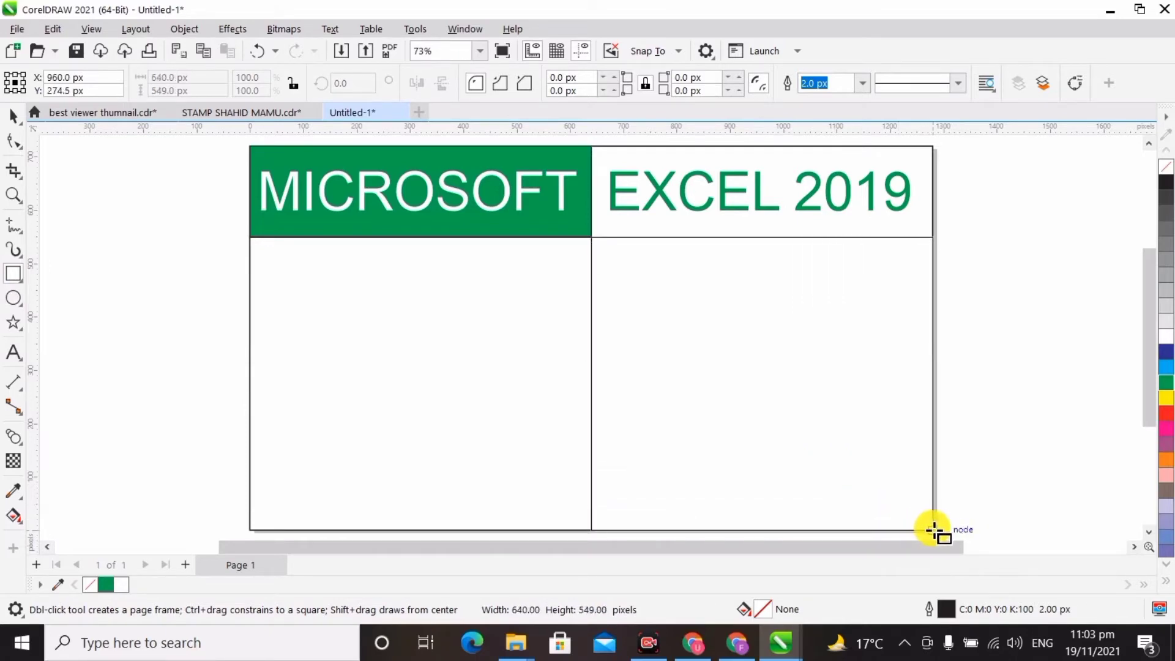
{"action": "scroll", "coordinate": [766, 412], "scroll_direction": "up", "scroll_amount": 1}
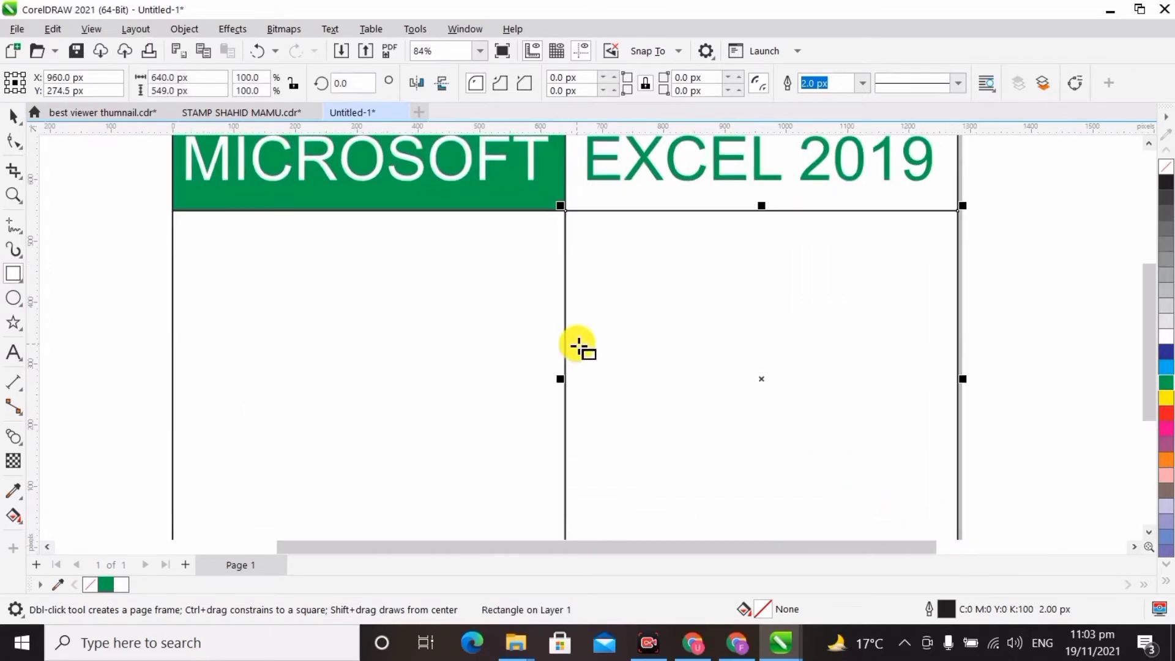
{"action": "left_click", "coordinate": [15, 117]}
{"action": "key", "text": "F3"}
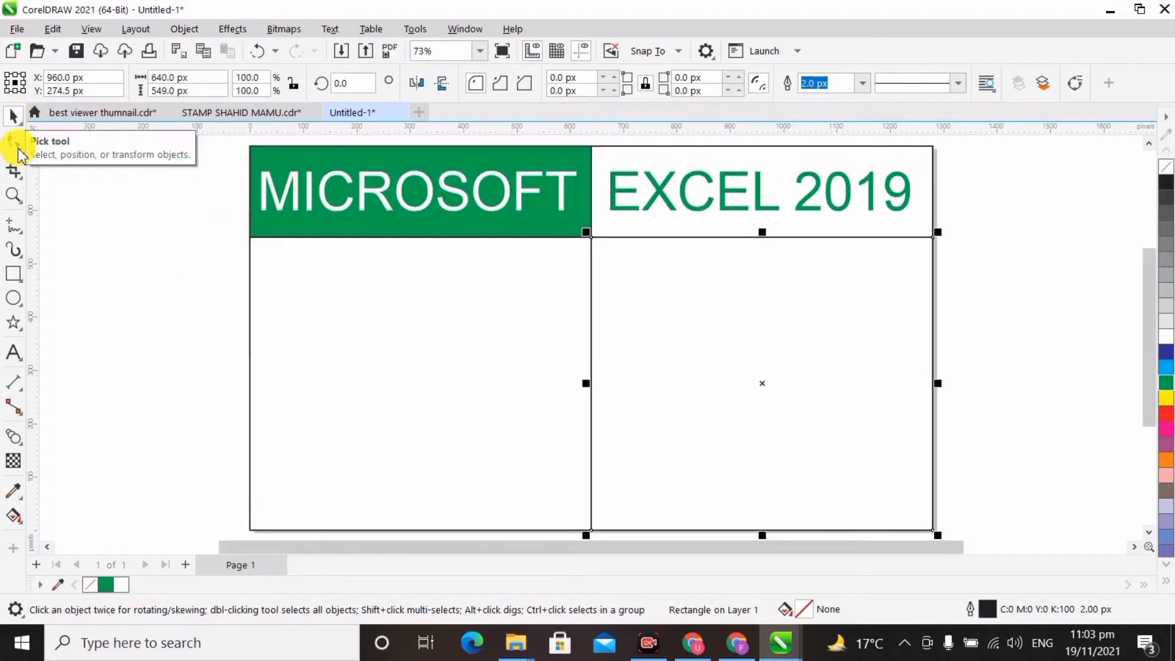
Step: Draw a rectangle about 442 by 96 px just below the header, centre it on the middle dividing line, and round its corners to 32 px
{"action": "left_click", "coordinate": [14, 275]}
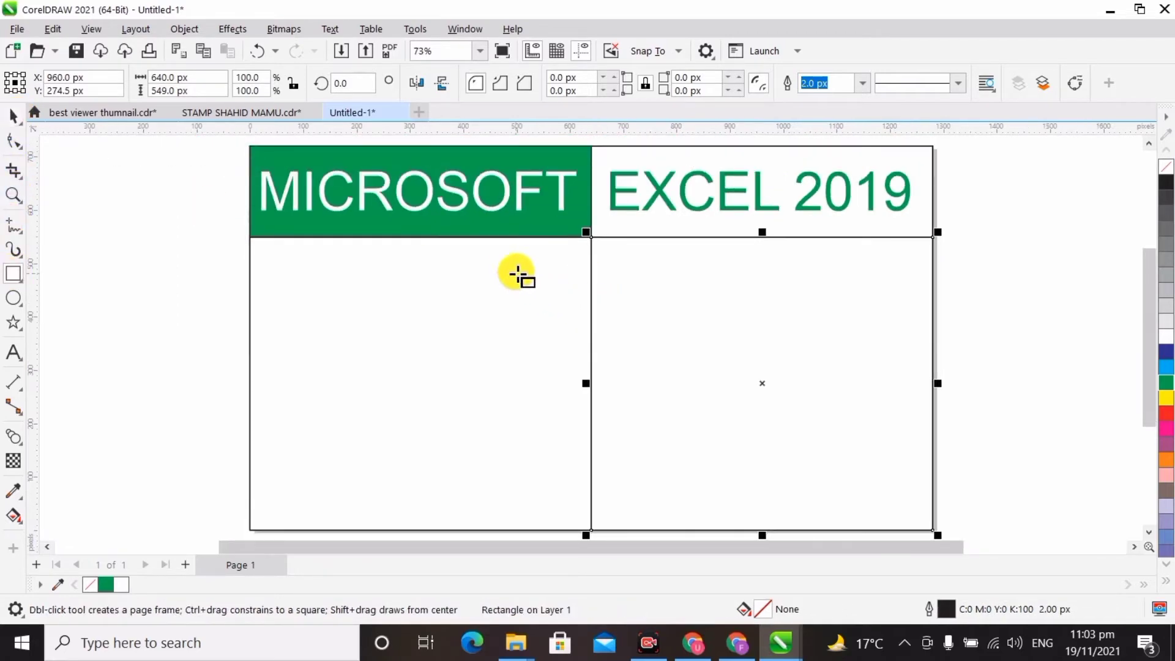
{"action": "left_click_drag", "start_coordinate": [595, 286], "coordinate": [726, 310]}
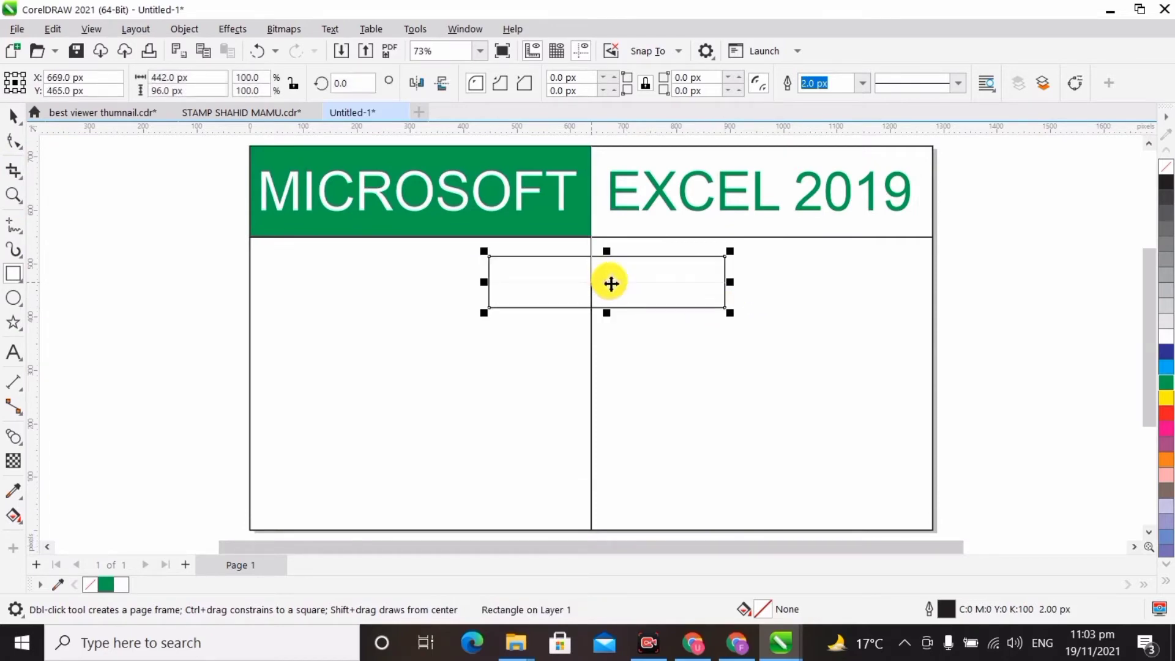
{"action": "left_click_drag", "start_coordinate": [607, 282], "coordinate": [598, 281]}
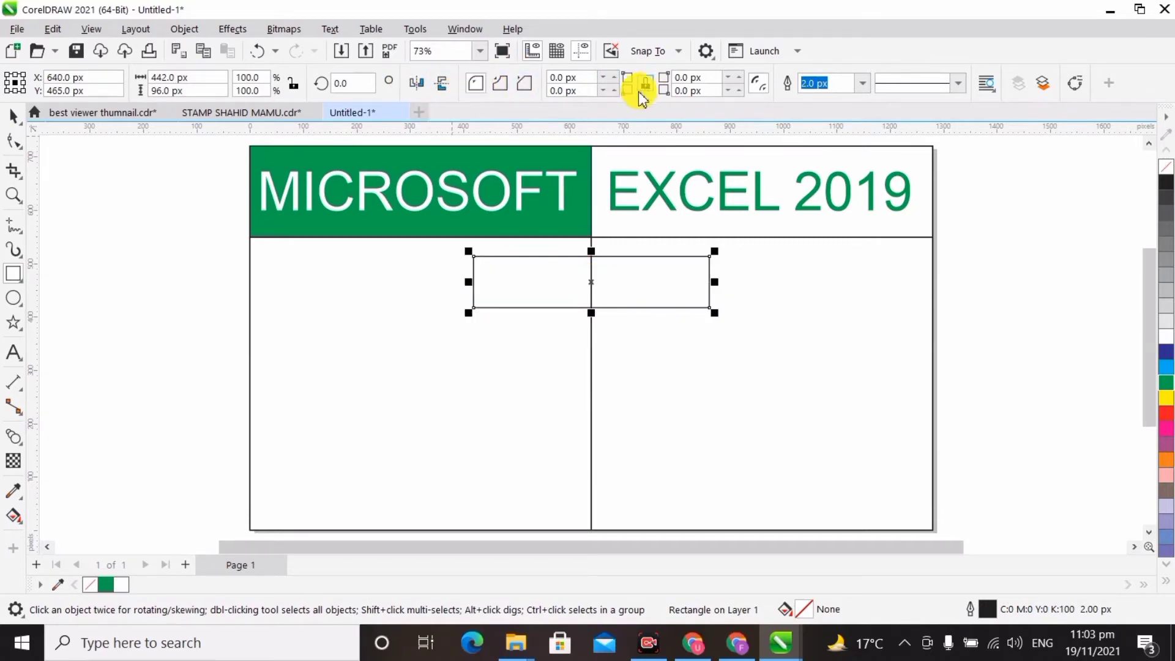
{"action": "left_click", "coordinate": [612, 92]}
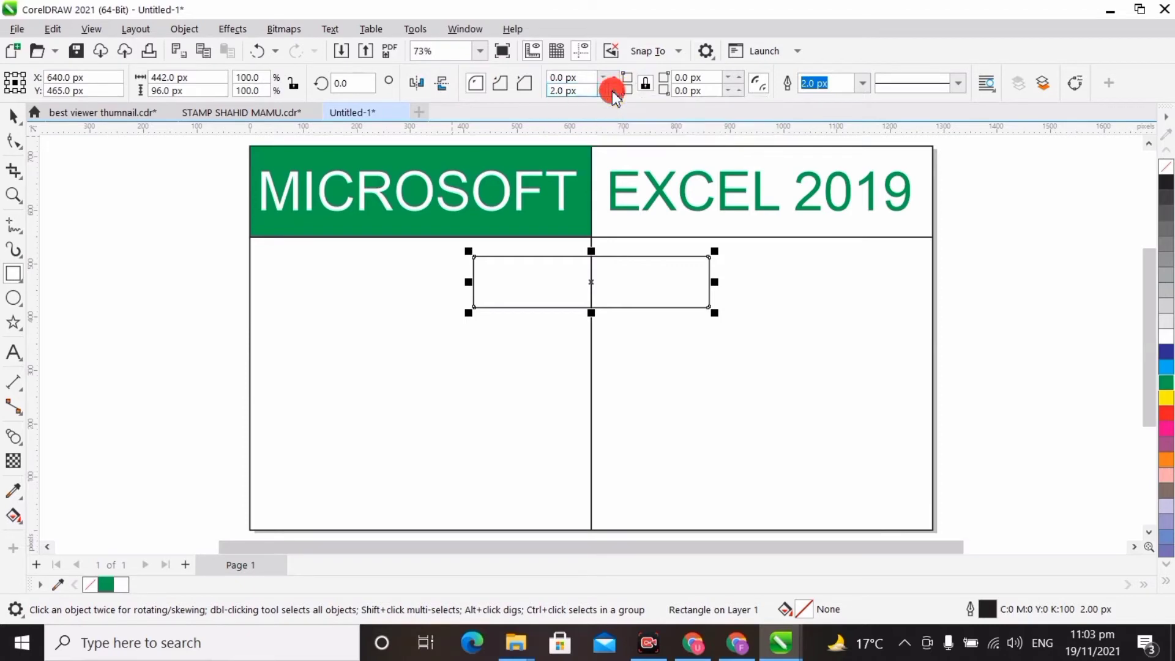
{"action": "left_click", "coordinate": [613, 91]}
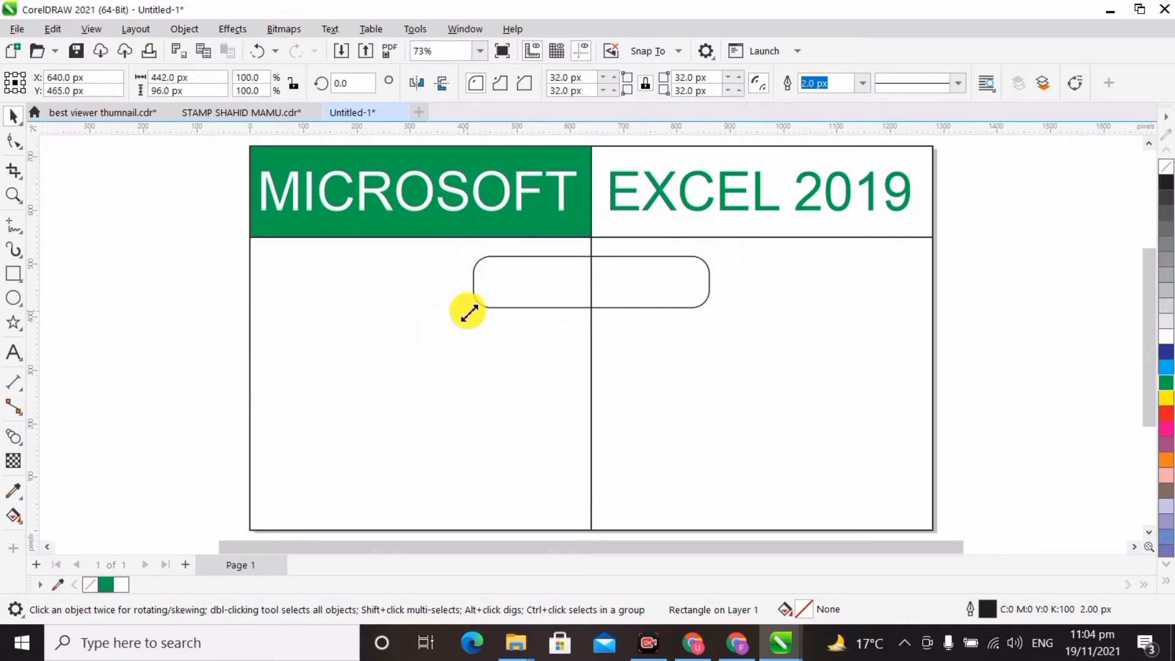
Step: Enlarge the rounded rectangle about its centre to about 570 by 124 px, and fill it with green
{"action": "left_click_drag", "start_coordinate": [468, 312], "coordinate": [435, 320]}
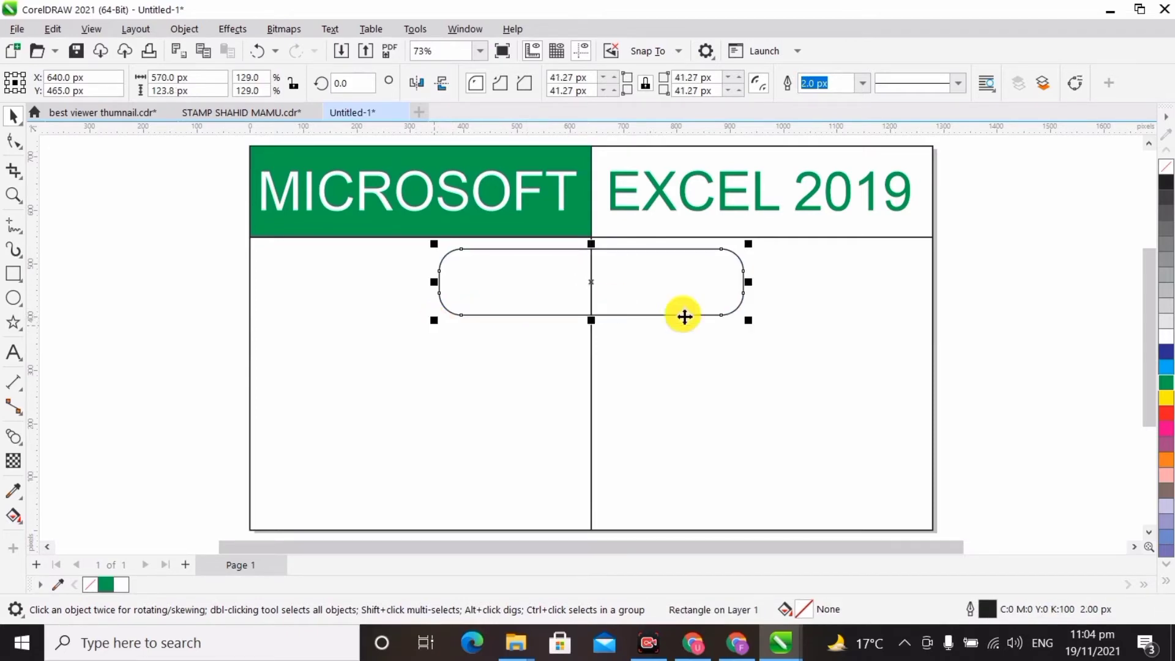
{"action": "left_click", "coordinate": [1166, 385]}
{"action": "left_click", "coordinate": [1041, 405]}
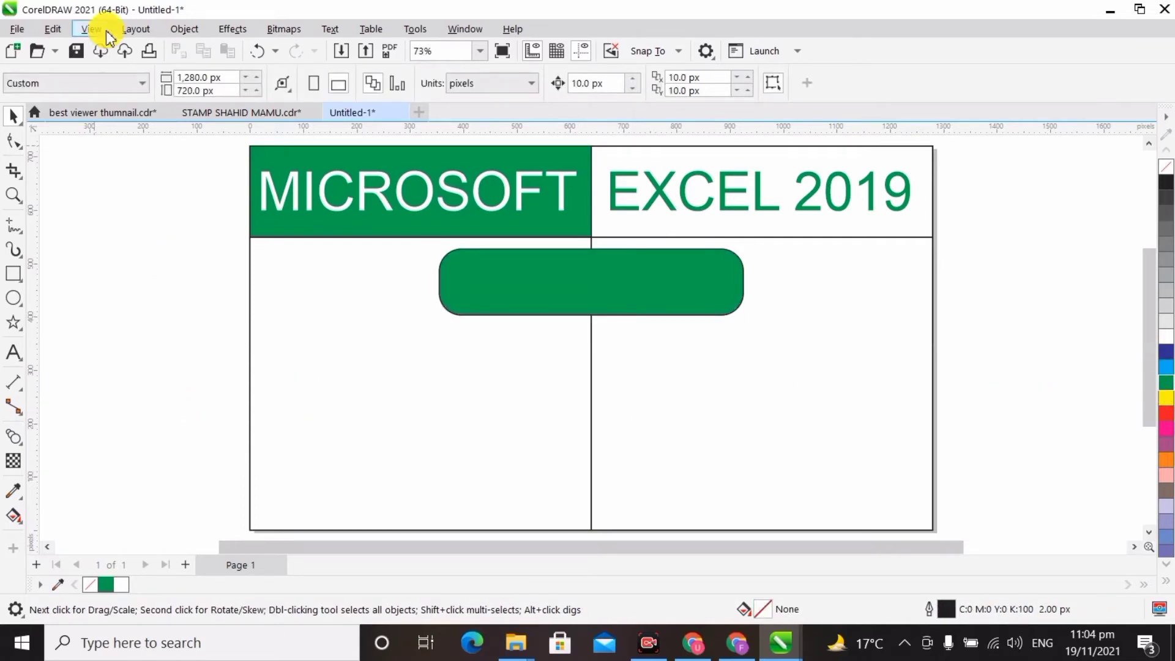
Step: Switch to File Explorer and bring the image BURAQ INSTITUTE LOGO from the Desktop folder into the thumbnail page in CorelDRAW
{"action": "mouse_move", "coordinate": [518, 639]}
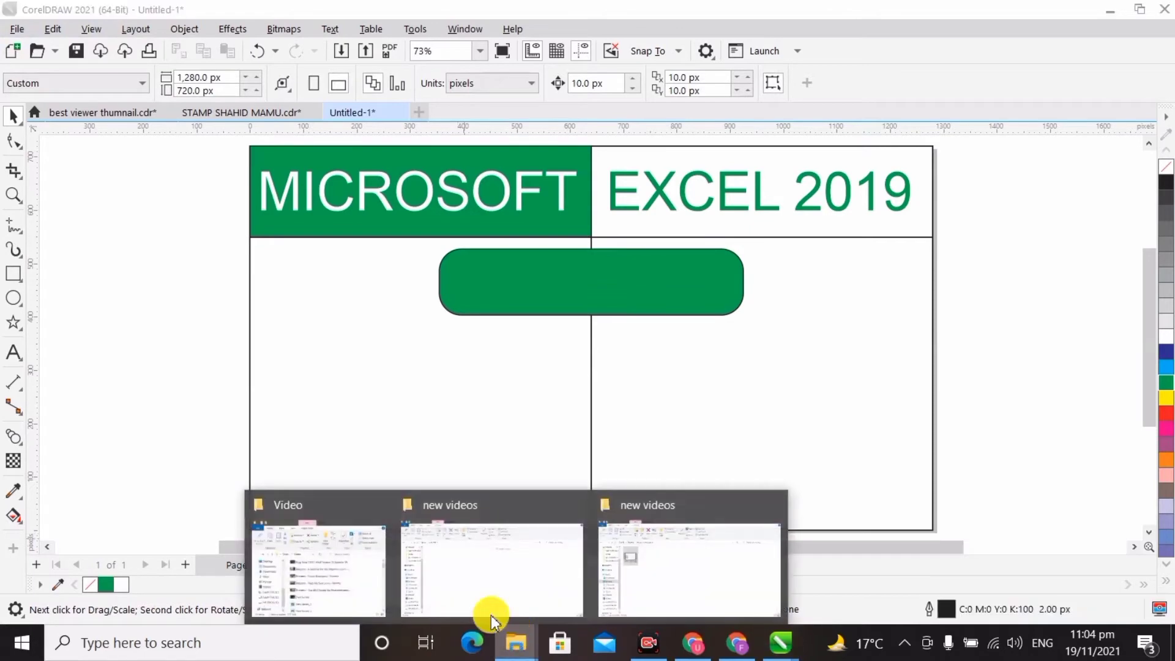
{"action": "left_click", "coordinate": [499, 557]}
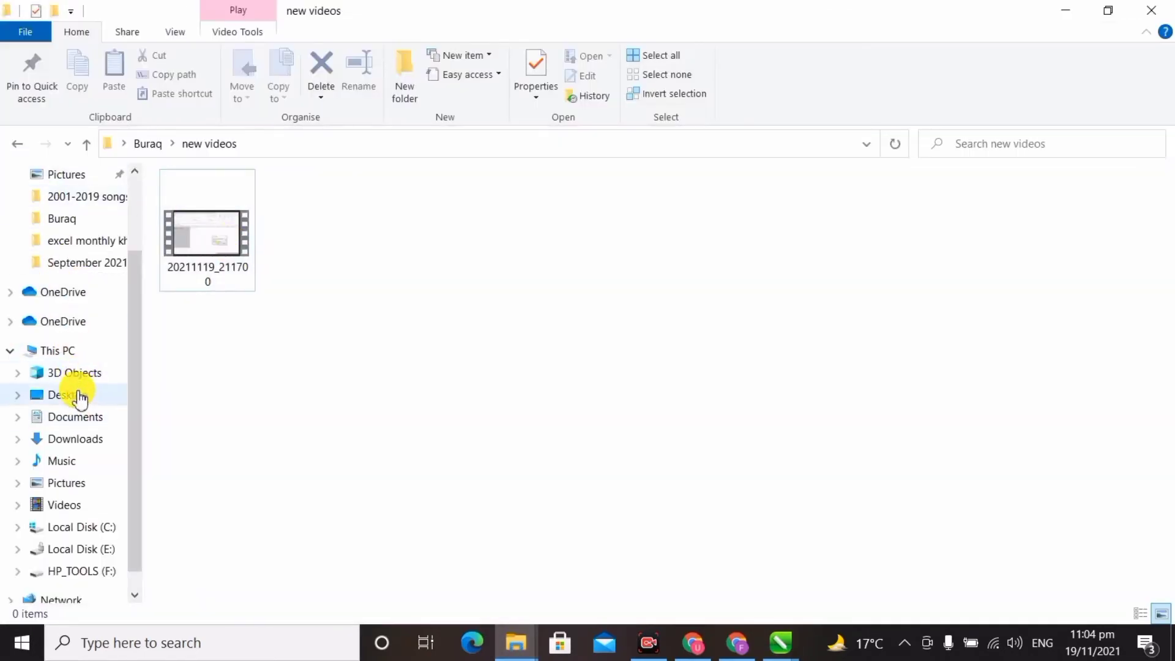
{"action": "left_click", "coordinate": [74, 394]}
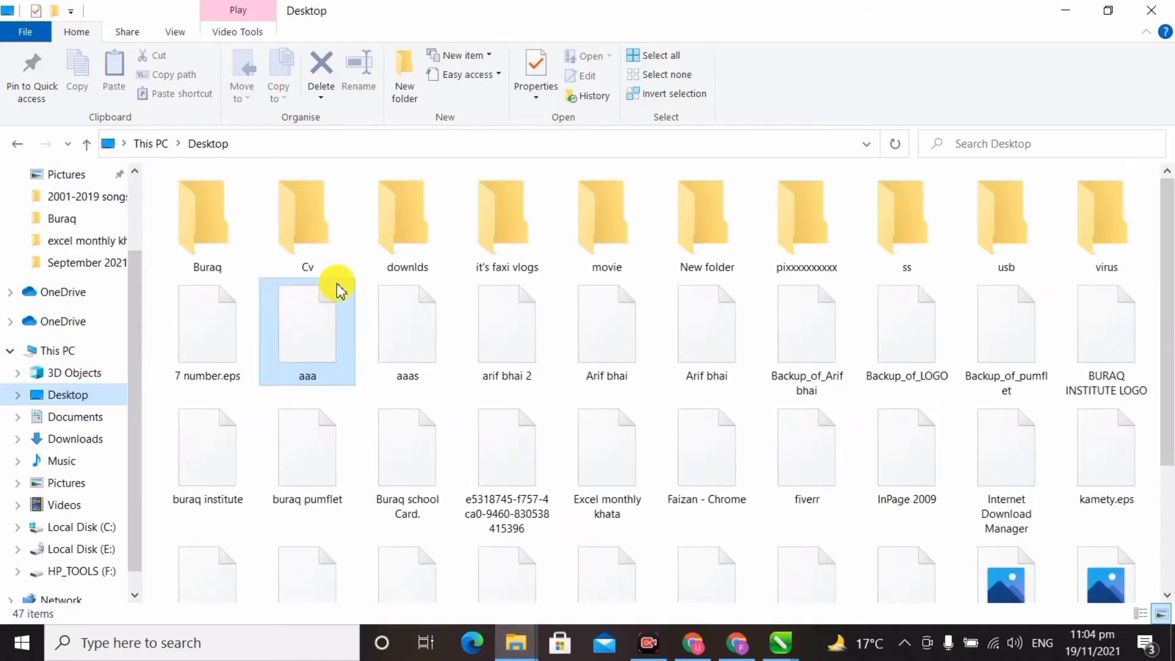
{"action": "scroll", "coordinate": [340, 290], "scroll_direction": "down", "scroll_amount": 3}
{"action": "left_click", "coordinate": [333, 245]}
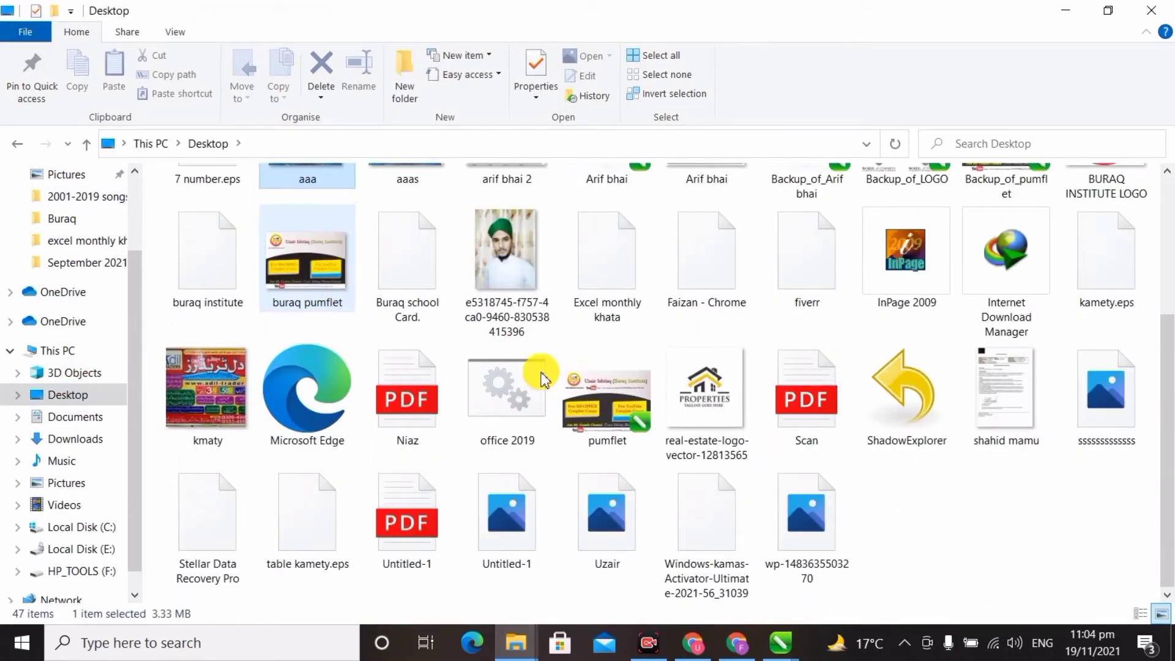
{"action": "scroll", "coordinate": [539, 374], "scroll_direction": "up", "scroll_amount": 3}
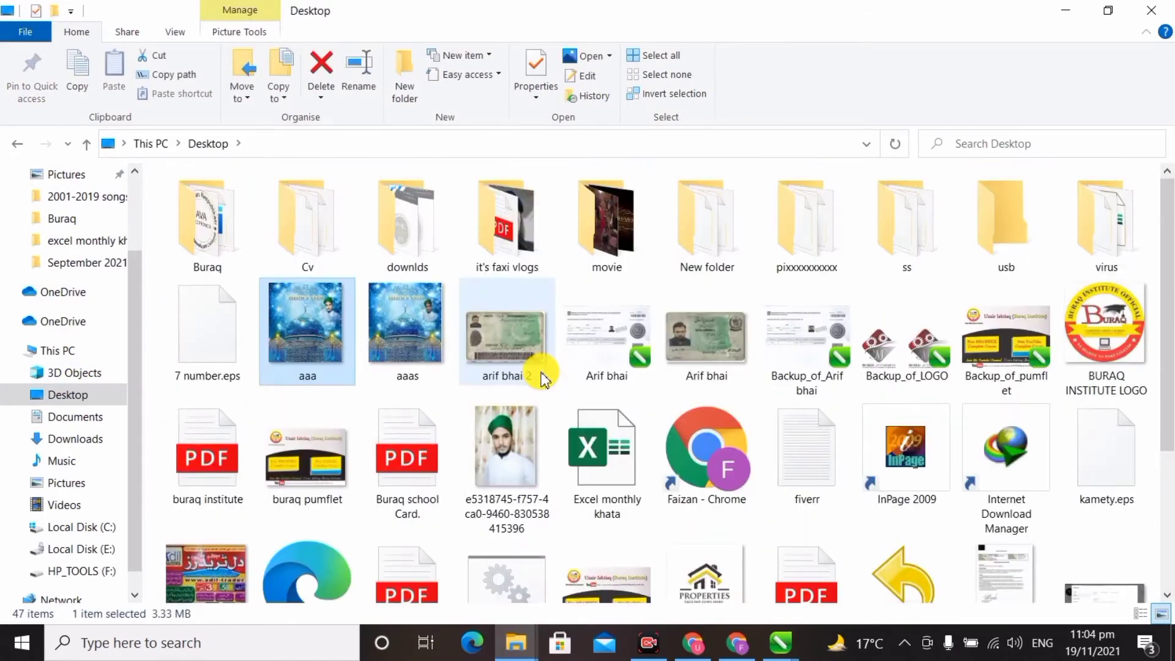
{"action": "left_click", "coordinate": [1107, 320]}
{"action": "left_click_drag", "start_coordinate": [1107, 321], "coordinate": [459, 344]}
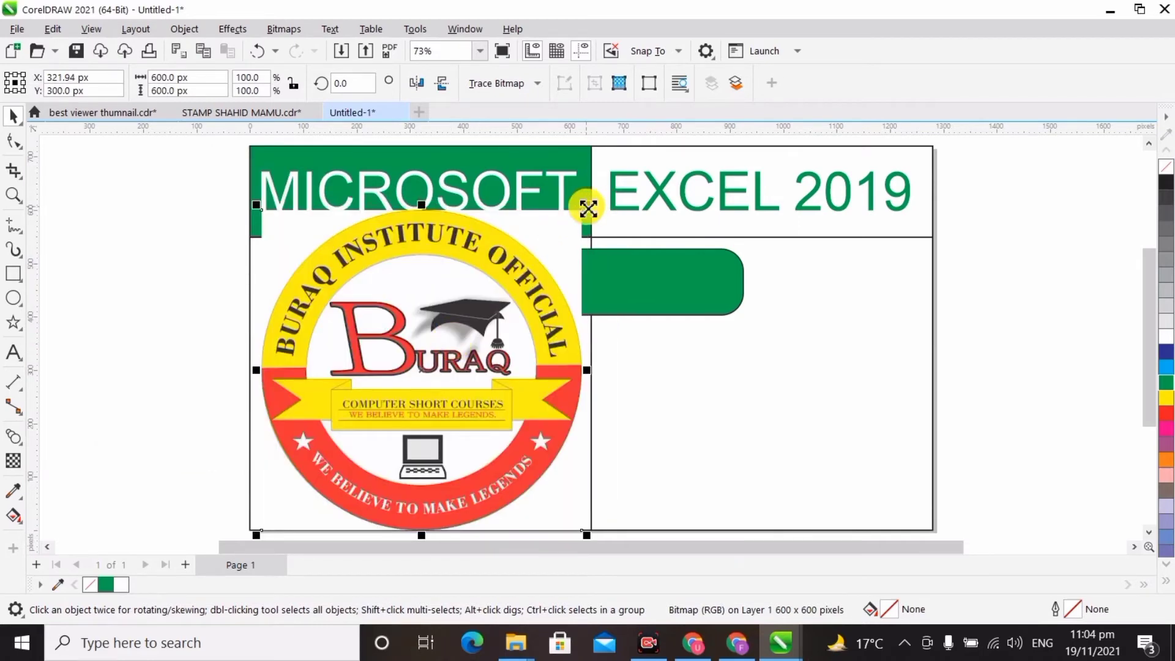
Step: Shrink the logo to about 231 by 231 px and place it in the left panel, beside the green rounded rectangle
{"action": "left_click_drag", "start_coordinate": [588, 209], "coordinate": [428, 367]}
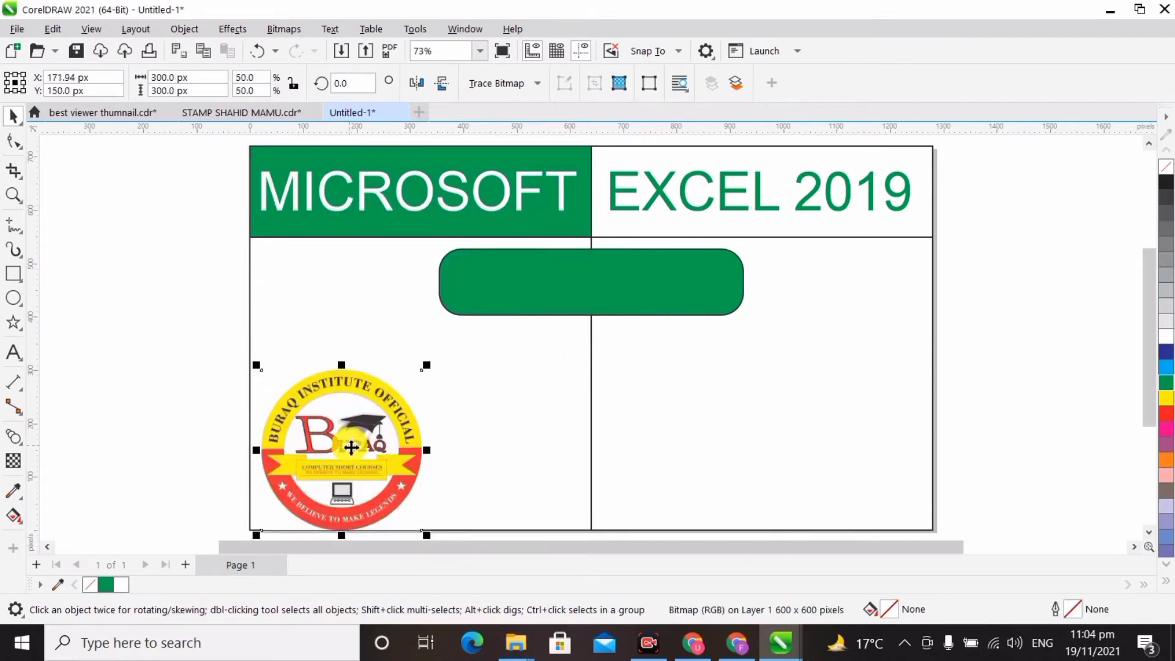
{"action": "left_click_drag", "start_coordinate": [351, 447], "coordinate": [351, 368]}
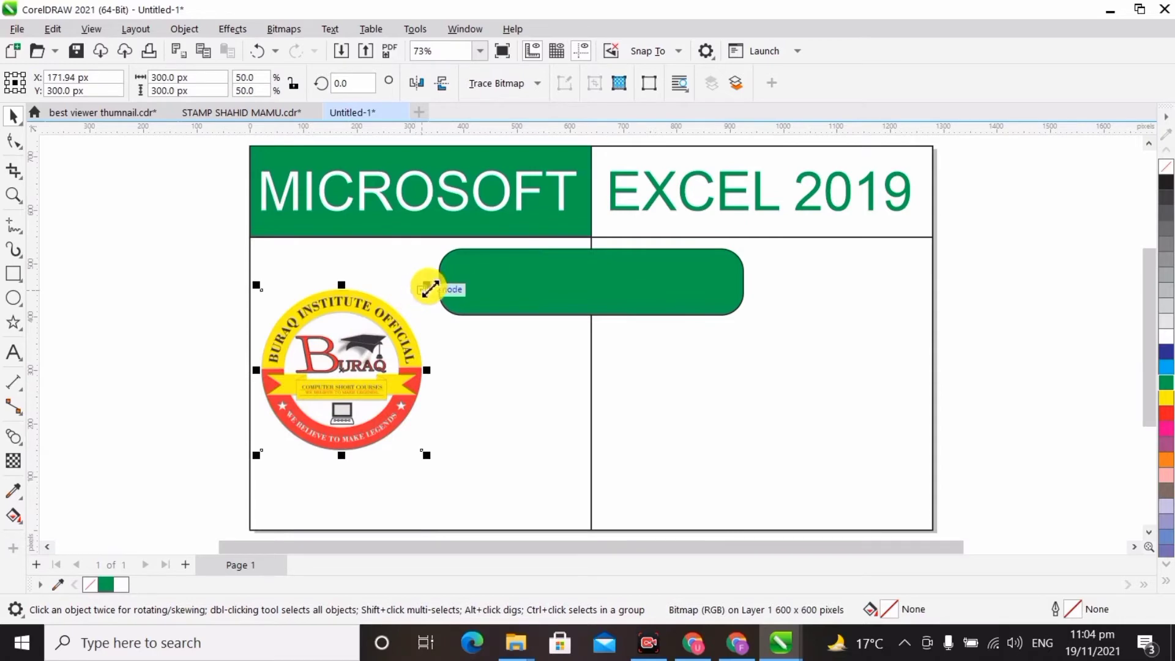
{"action": "left_click_drag", "start_coordinate": [429, 287], "coordinate": [391, 326]}
{"action": "left_click_drag", "start_coordinate": [331, 405], "coordinate": [343, 355]}
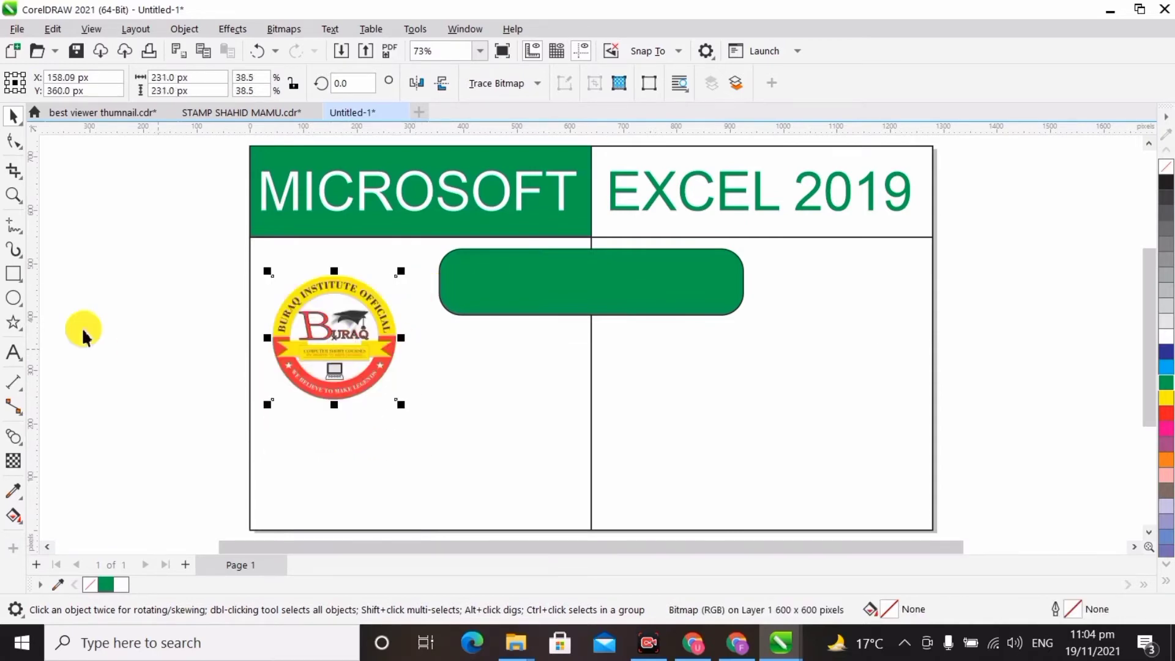
Step: Add a two-line text below the logo with the presenter's full name on the first line and Buraq Institute on the second
{"action": "left_click", "coordinate": [13, 353]}
{"action": "left_click", "coordinate": [304, 433]}
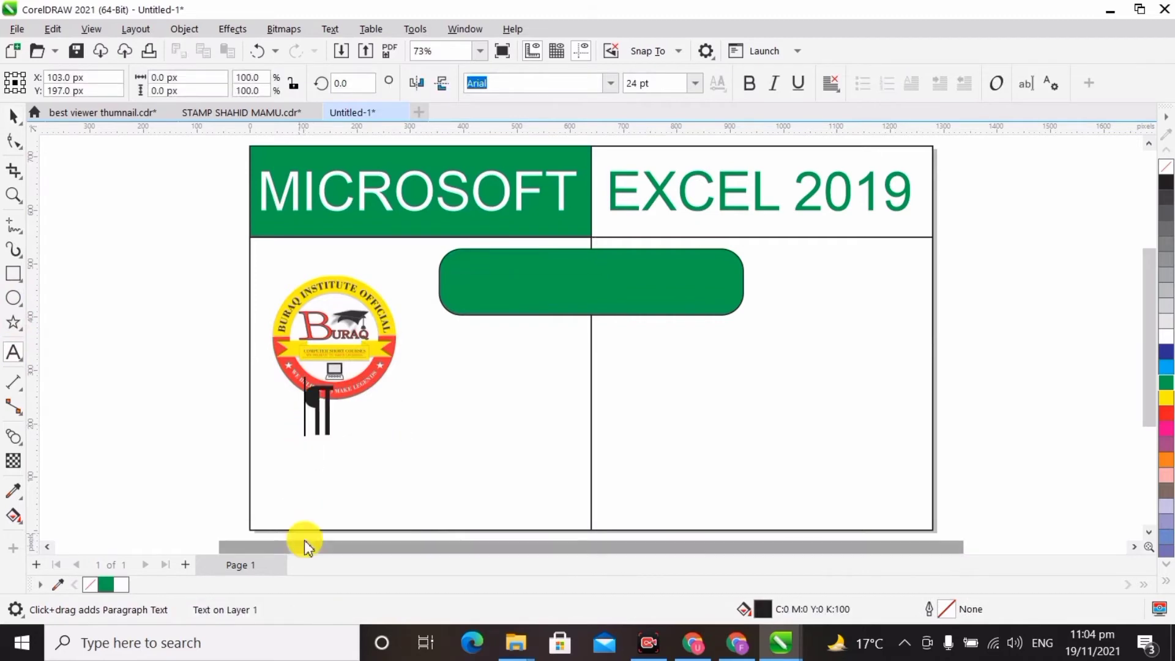
{"action": "type", "text": "uzAR"}
{"action": "key", "text": "BackSpace"}
{"action": "key", "text": "BackSpace"}
{"action": "key", "text": "BackSpace"}
{"action": "key", "text": "BackSpace"}
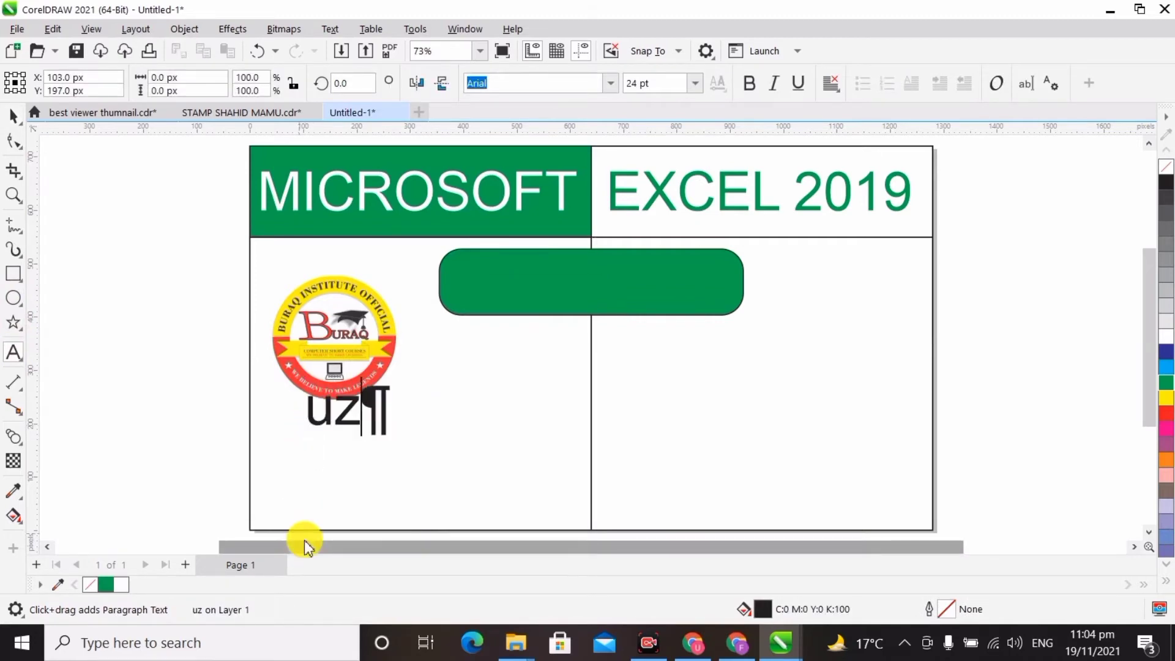
{"action": "type", "text": "Uz"}
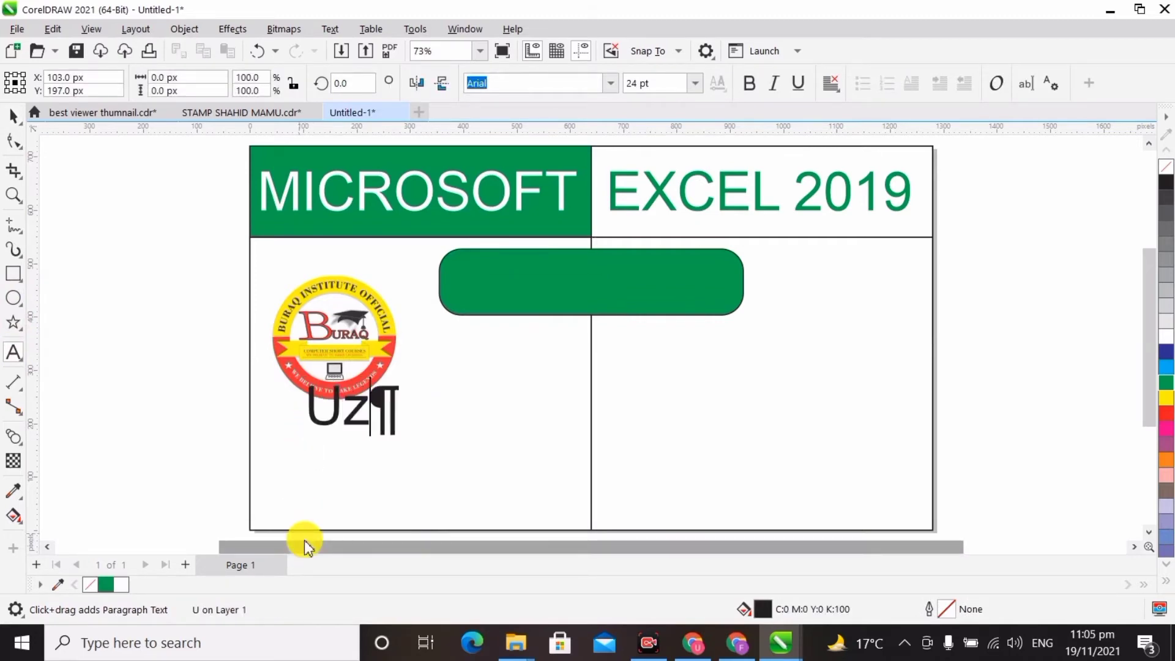
{"action": "type", "text": "air Ishtiaq"}
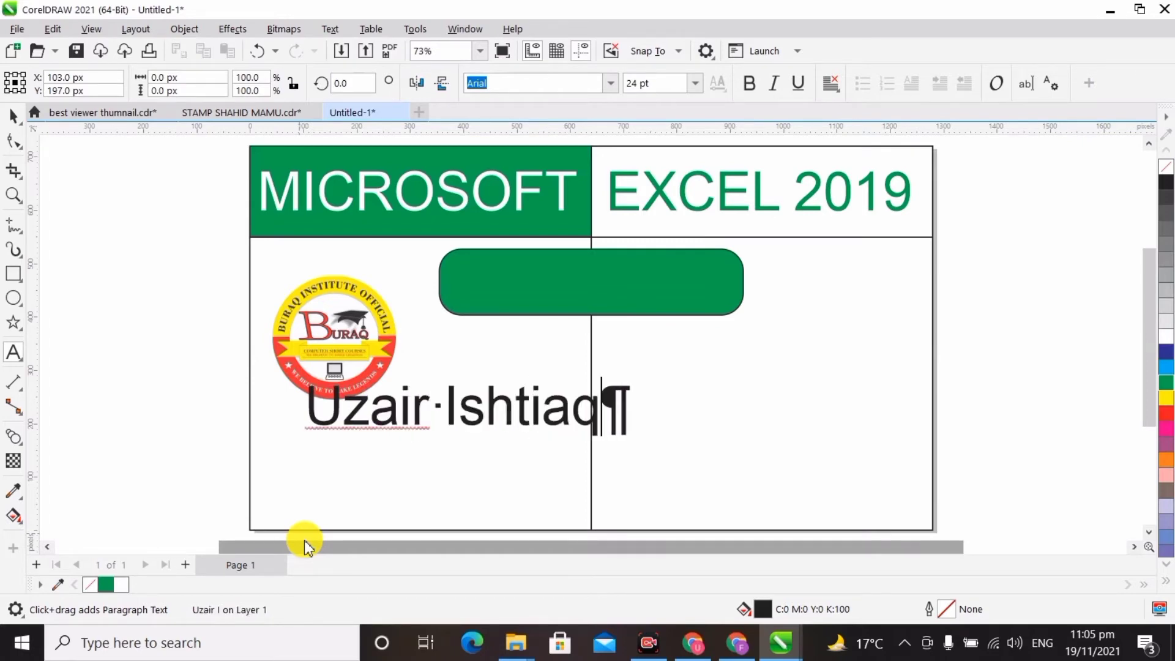
{"action": "key", "text": "Return"}
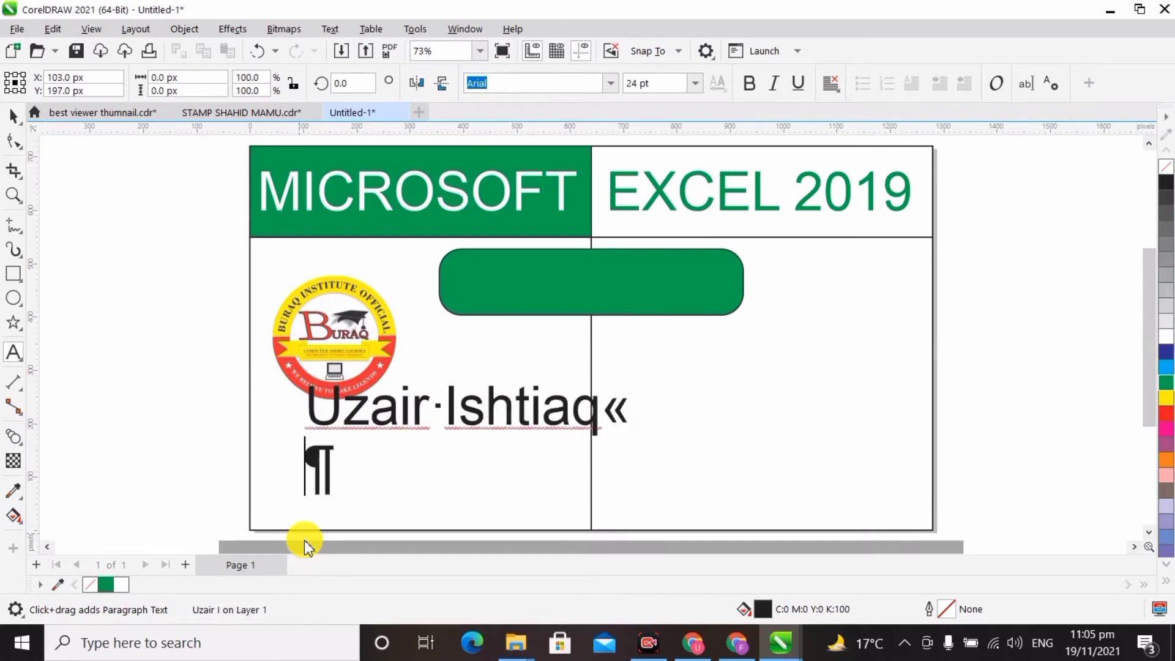
{"action": "type", "text": "Buraq Instit"}
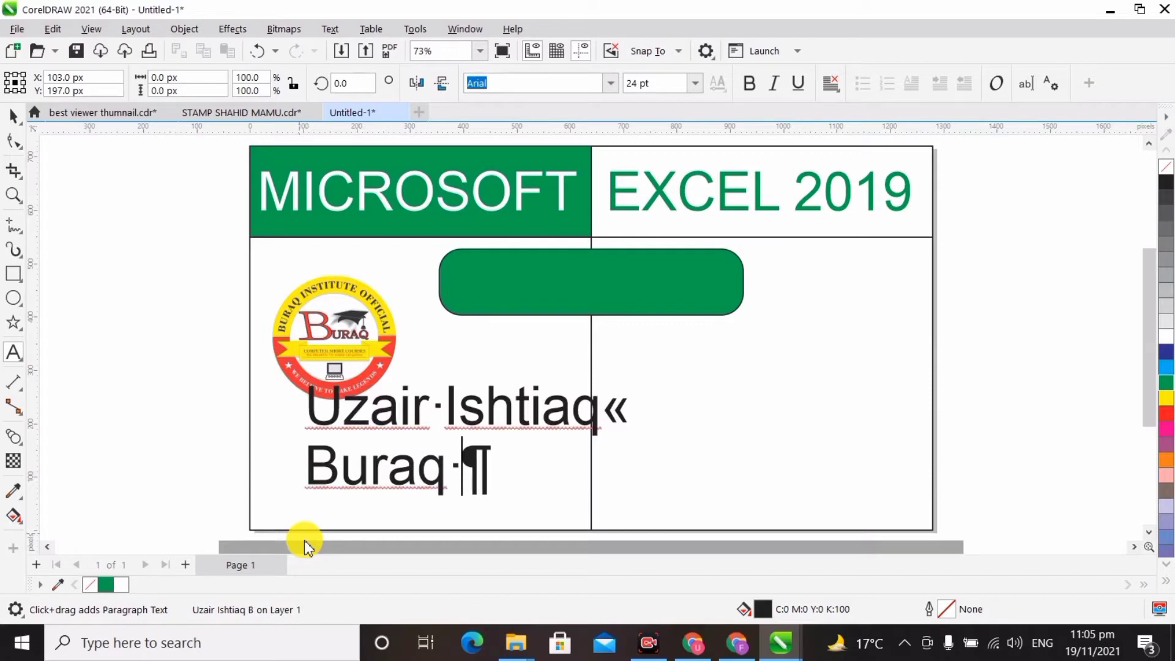
{"action": "type", "text": "ute"}
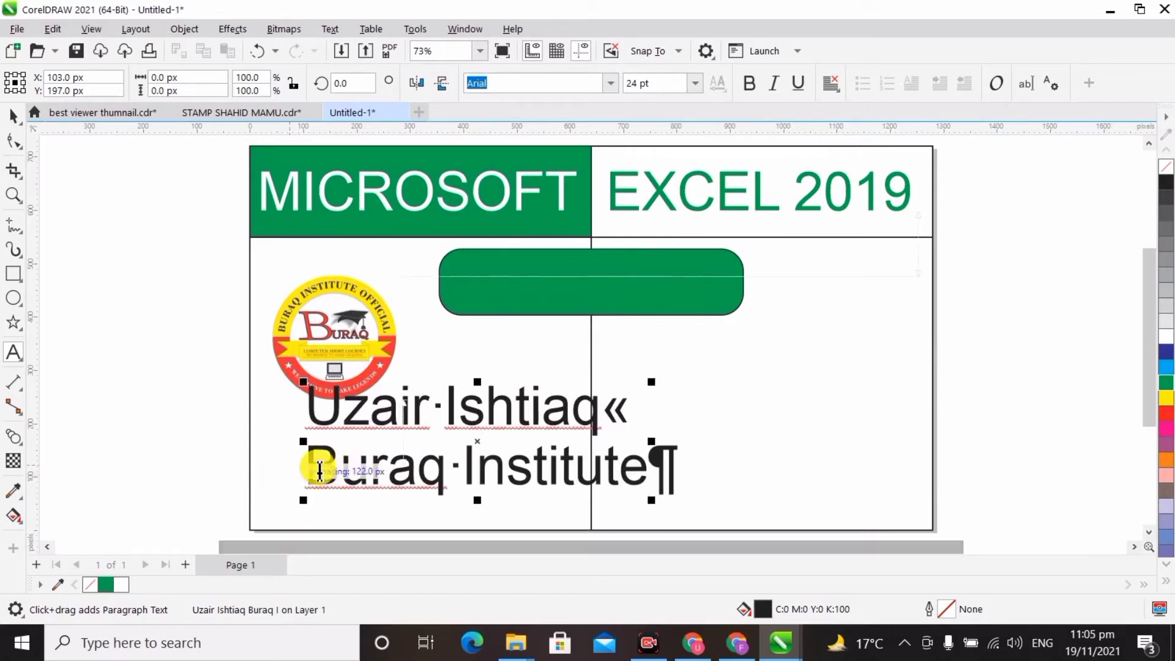
Step: Set the Buraq Institute line to 16 pt and centre-align the two-line text
{"action": "left_click_drag", "start_coordinate": [309, 468], "coordinate": [653, 478]}
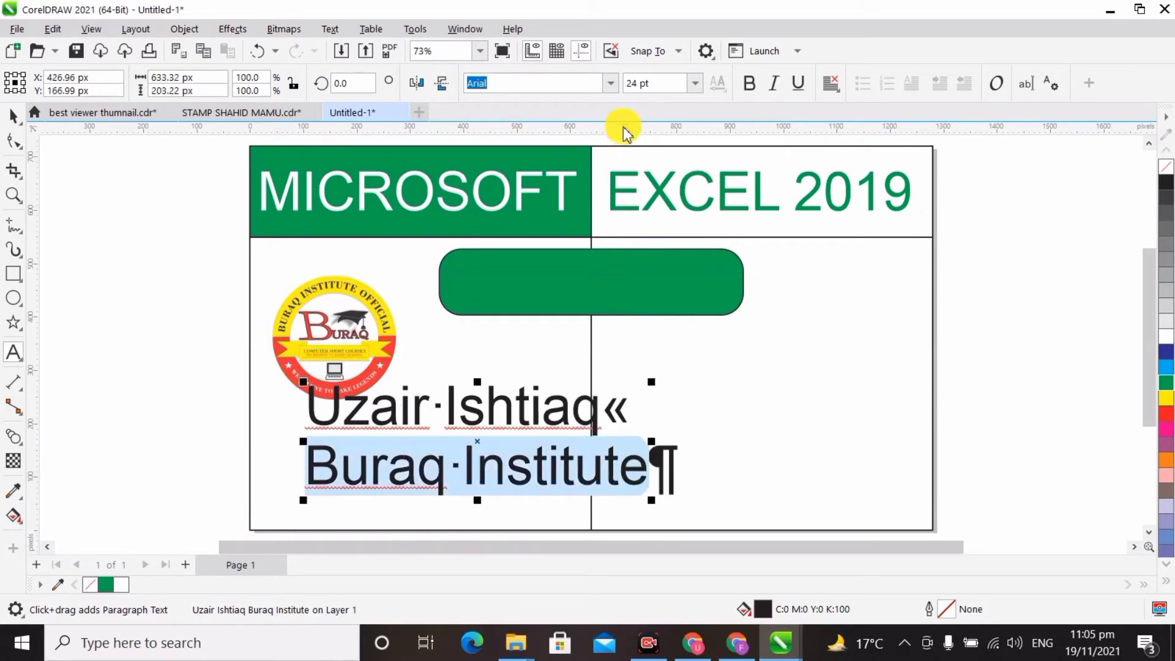
{"action": "left_click", "coordinate": [697, 89]}
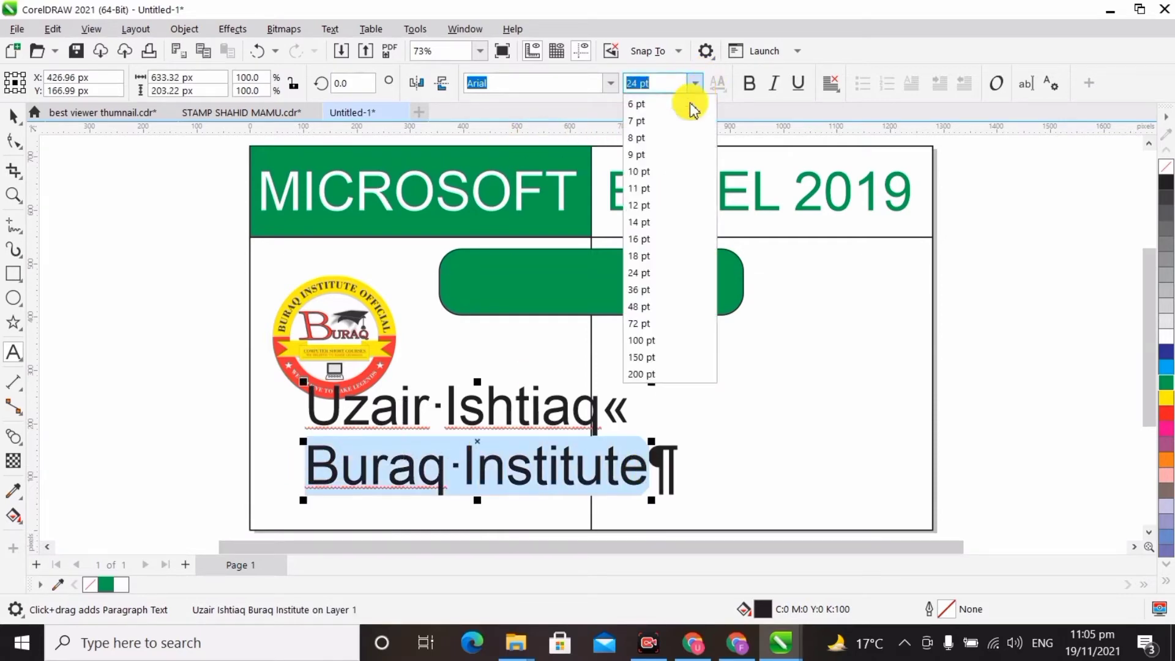
{"action": "left_click", "coordinate": [657, 239]}
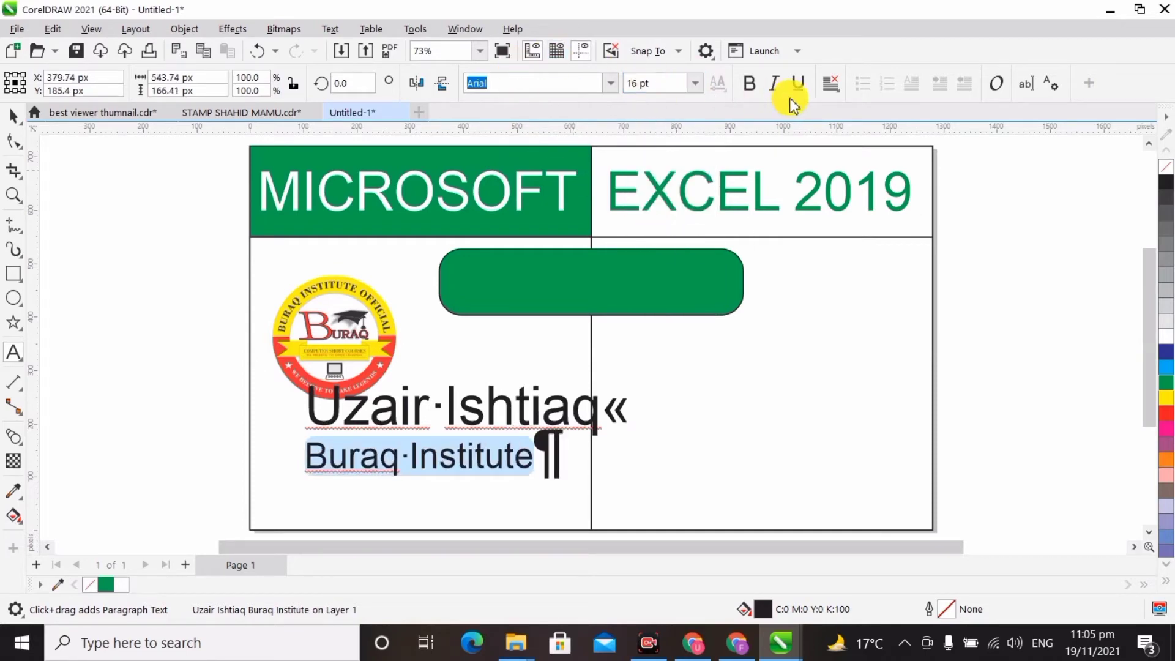
{"action": "left_click", "coordinate": [832, 84]}
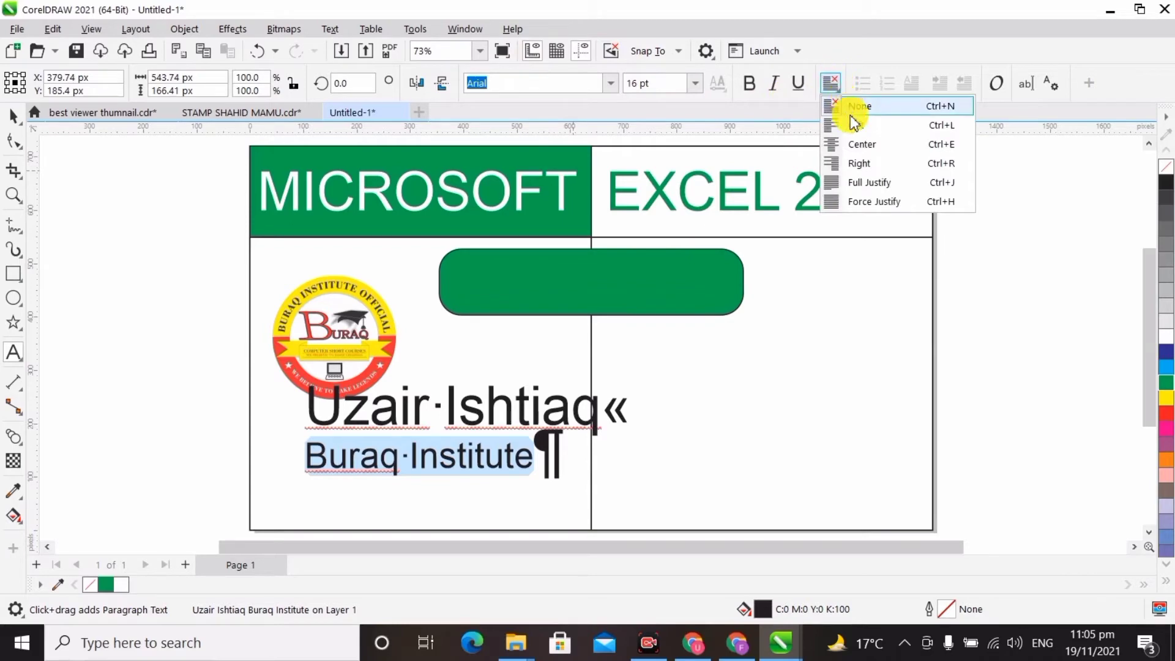
{"action": "left_click", "coordinate": [860, 144]}
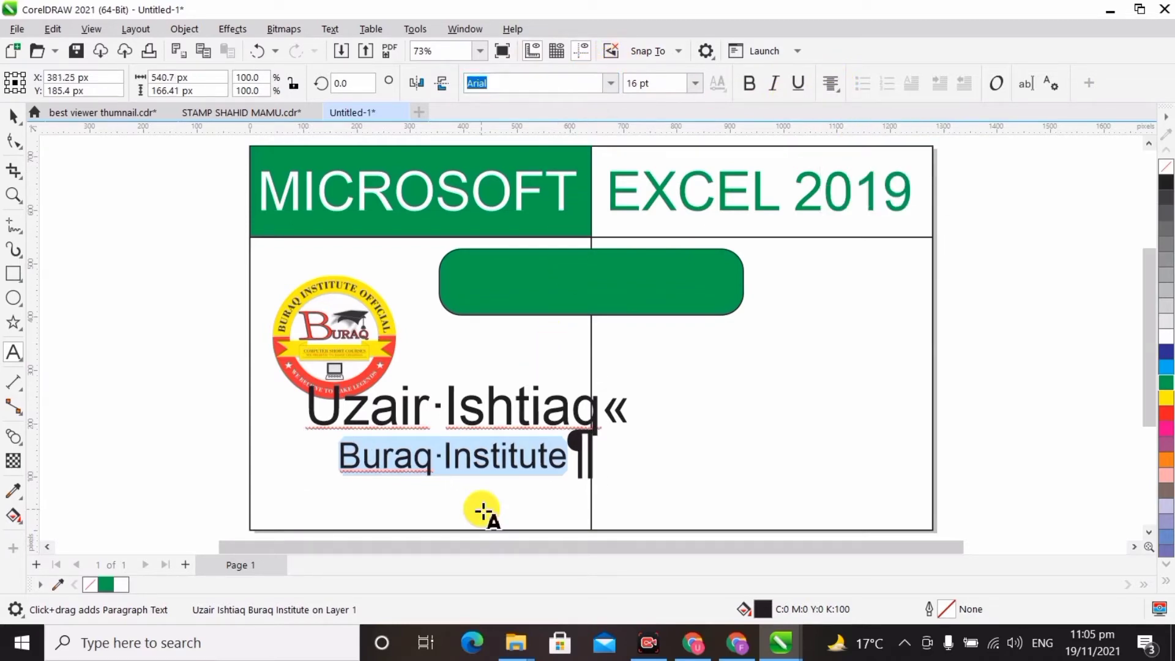
Step: Change the font of both presenter text lines to Times New Roman
{"action": "key", "text": "ctrl+a"}
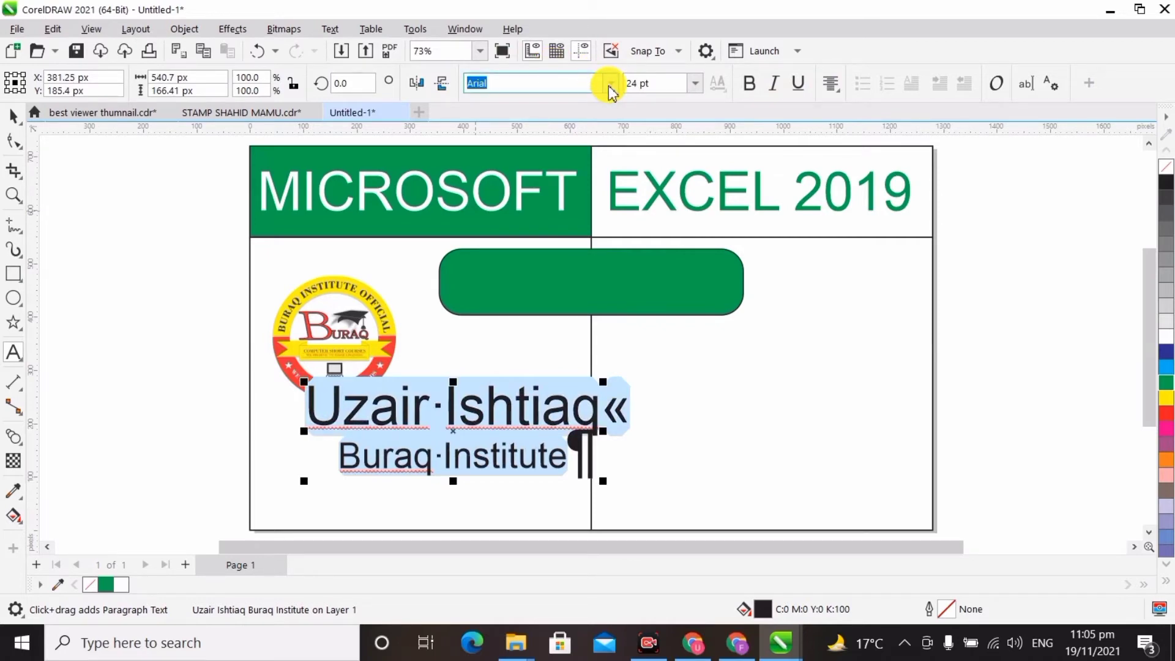
{"action": "left_click", "coordinate": [609, 86]}
{"action": "left_click", "coordinate": [609, 87]}
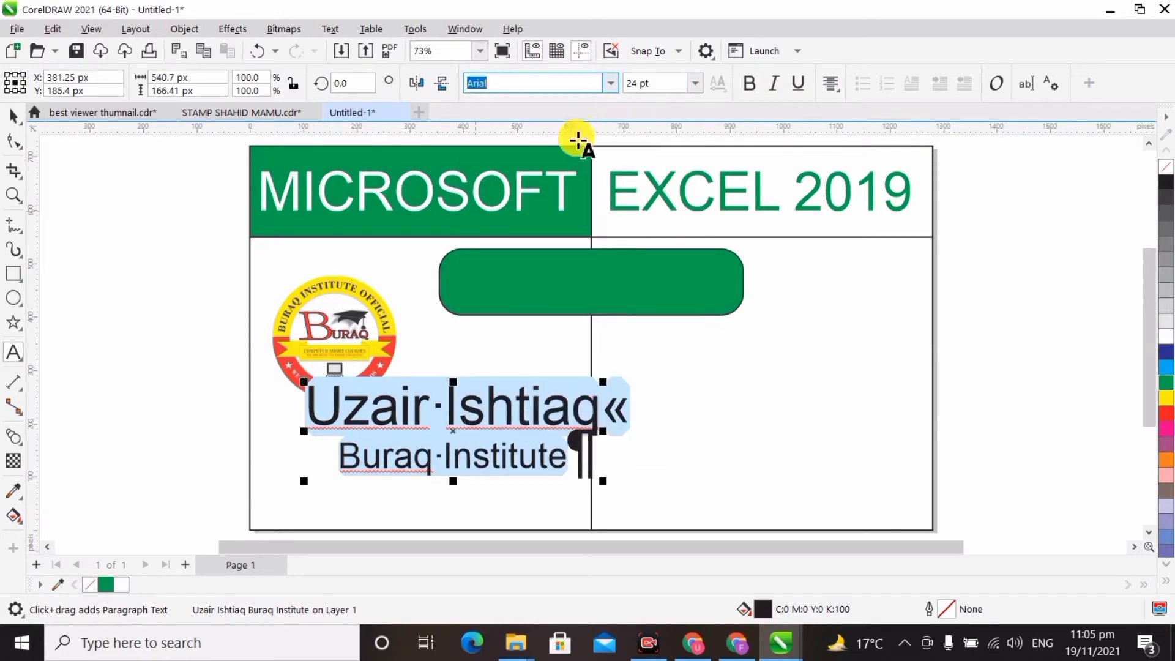
{"action": "left_click", "coordinate": [611, 84]}
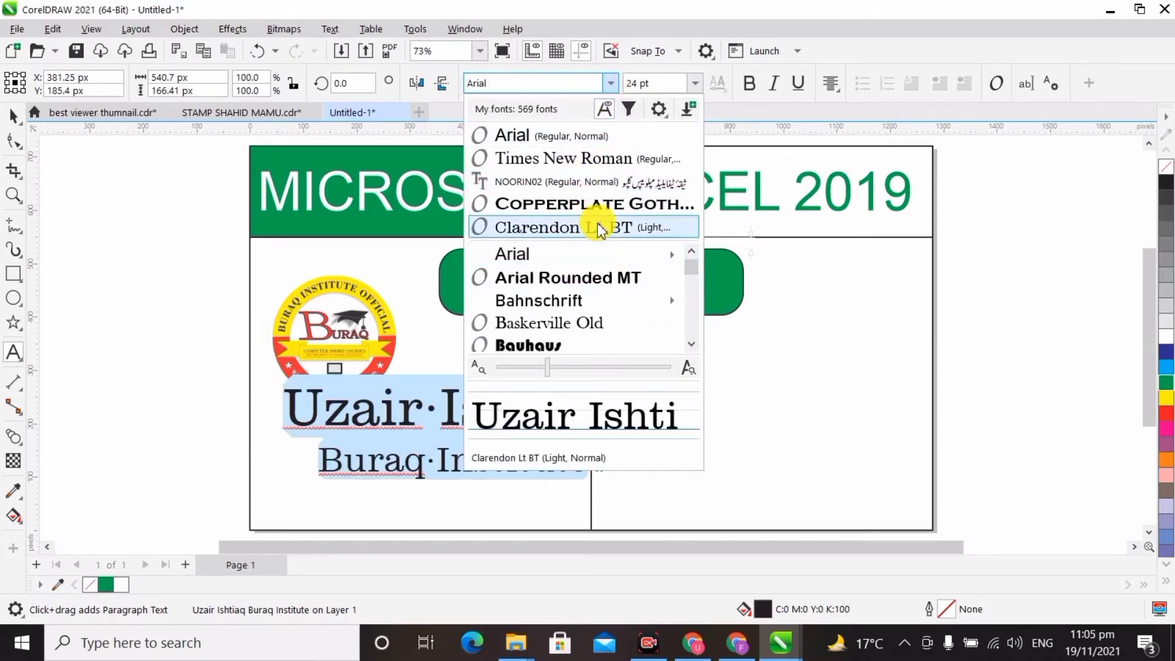
{"action": "left_click", "coordinate": [597, 158]}
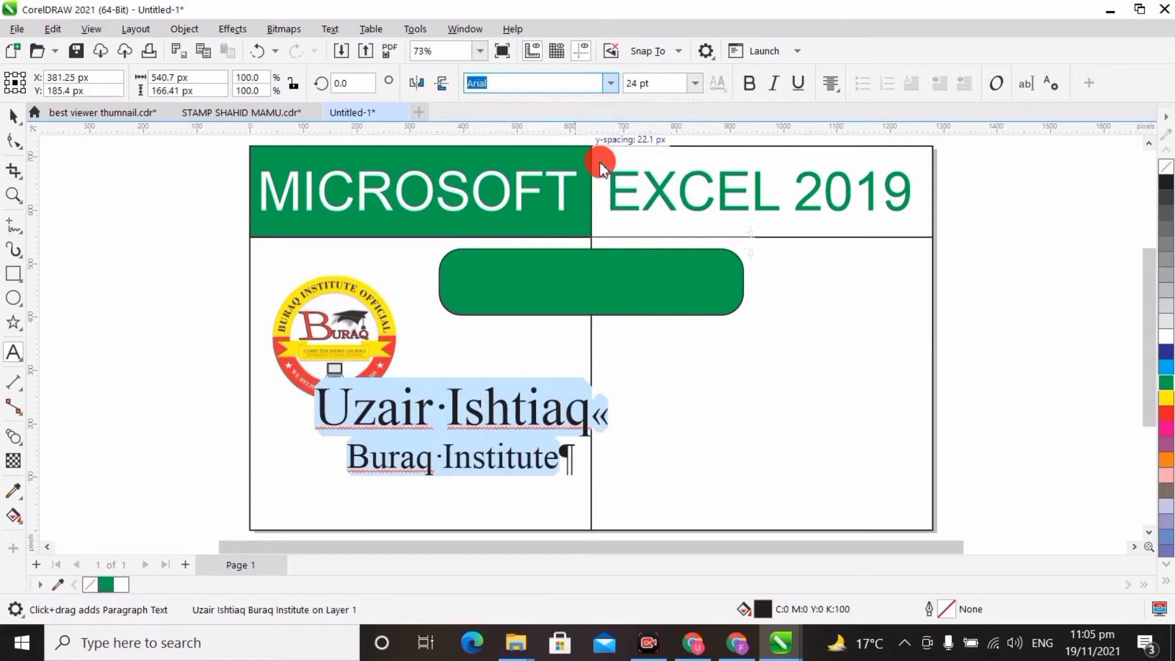
Step: Shrink the presenter text to about 233 by 74 px directly beneath the logo and make it bold
{"action": "left_click", "coordinate": [13, 122]}
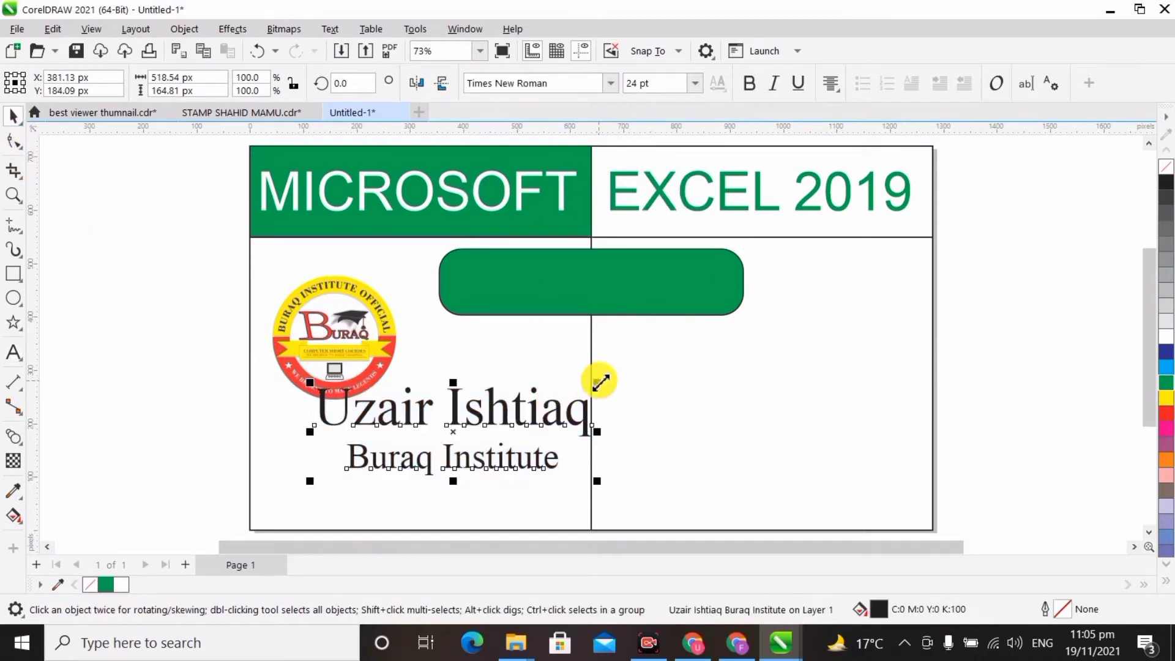
{"action": "left_click_drag", "start_coordinate": [599, 380], "coordinate": [543, 405]}
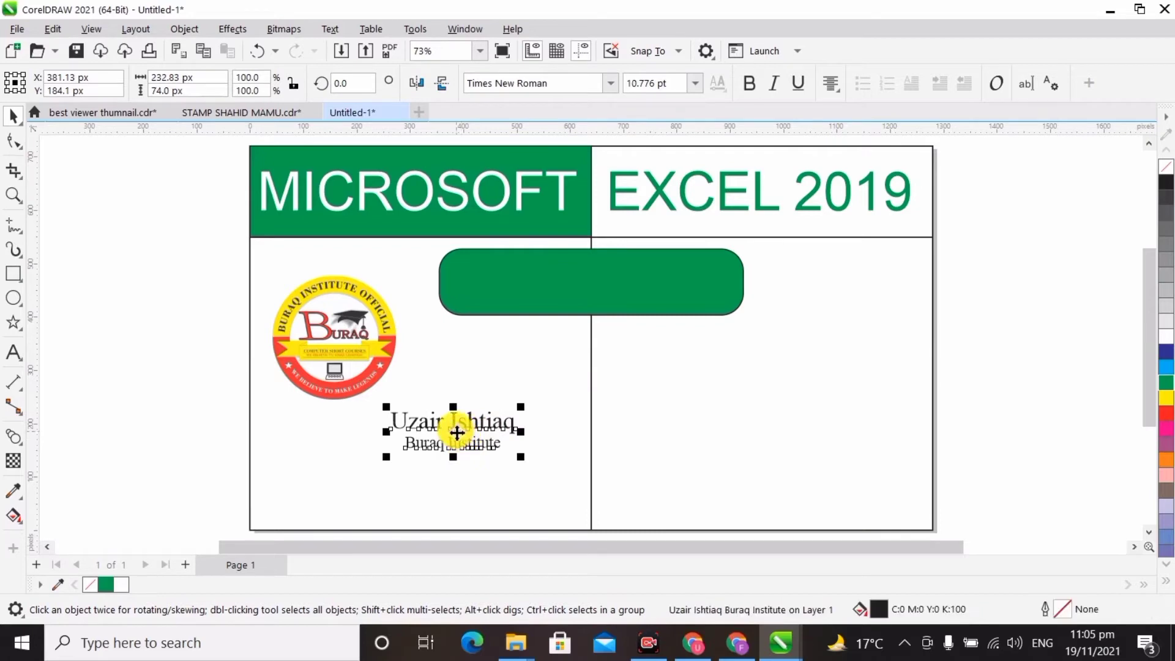
{"action": "left_click_drag", "start_coordinate": [459, 420], "coordinate": [341, 426]}
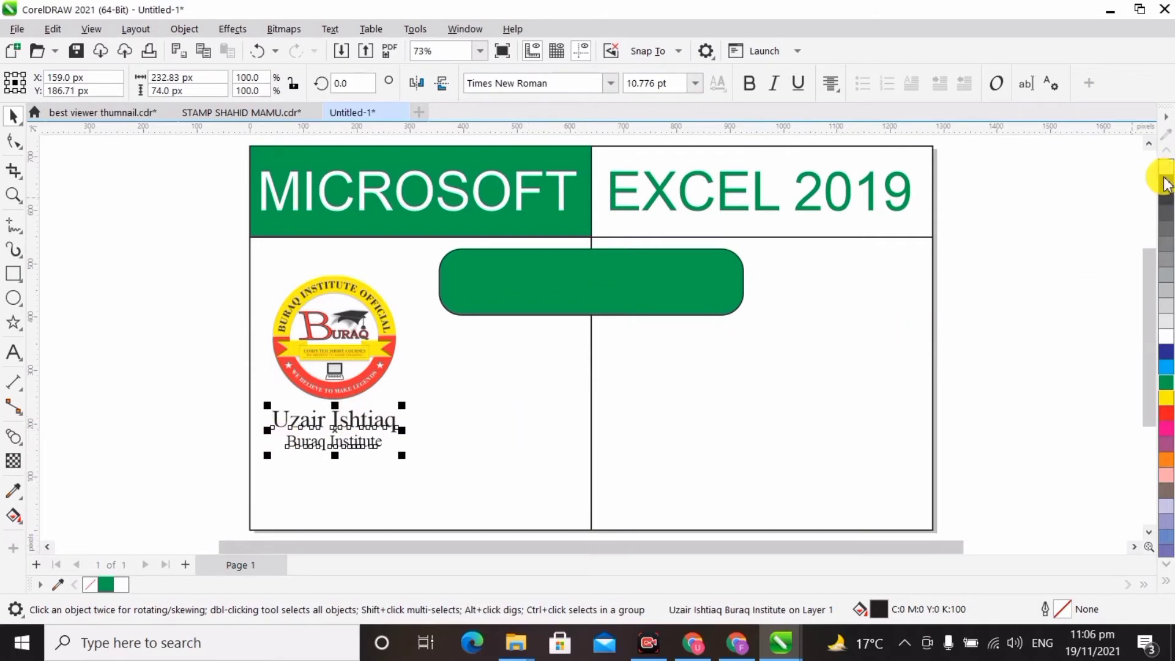
{"action": "left_click", "coordinate": [758, 89]}
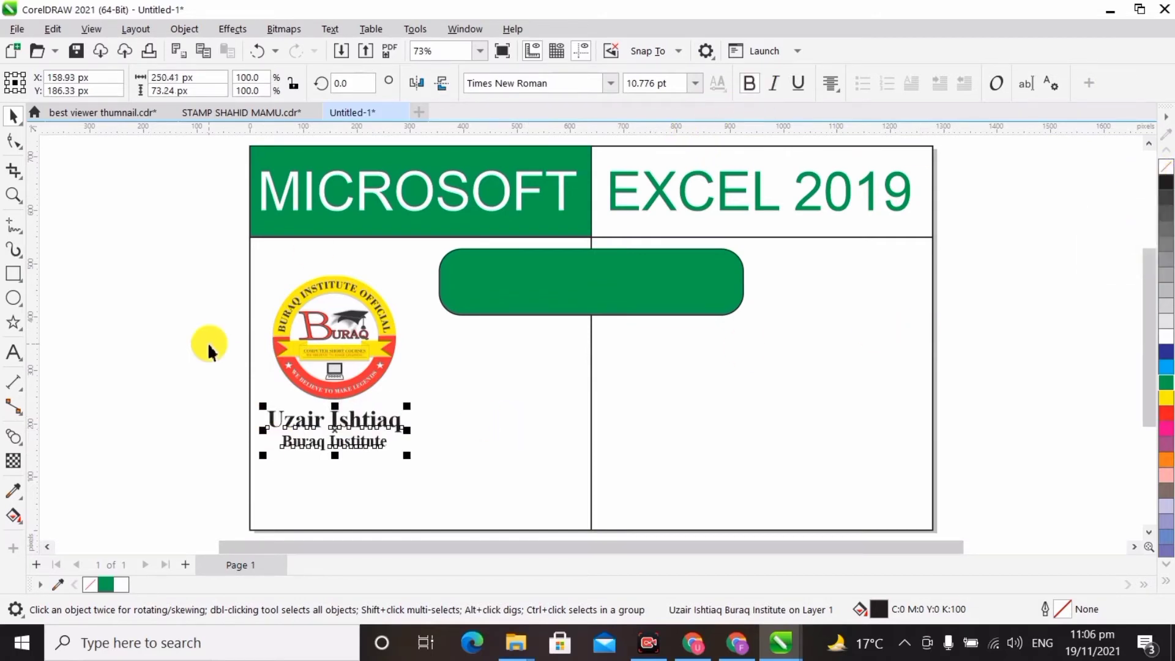
{"action": "left_click", "coordinate": [92, 385]}
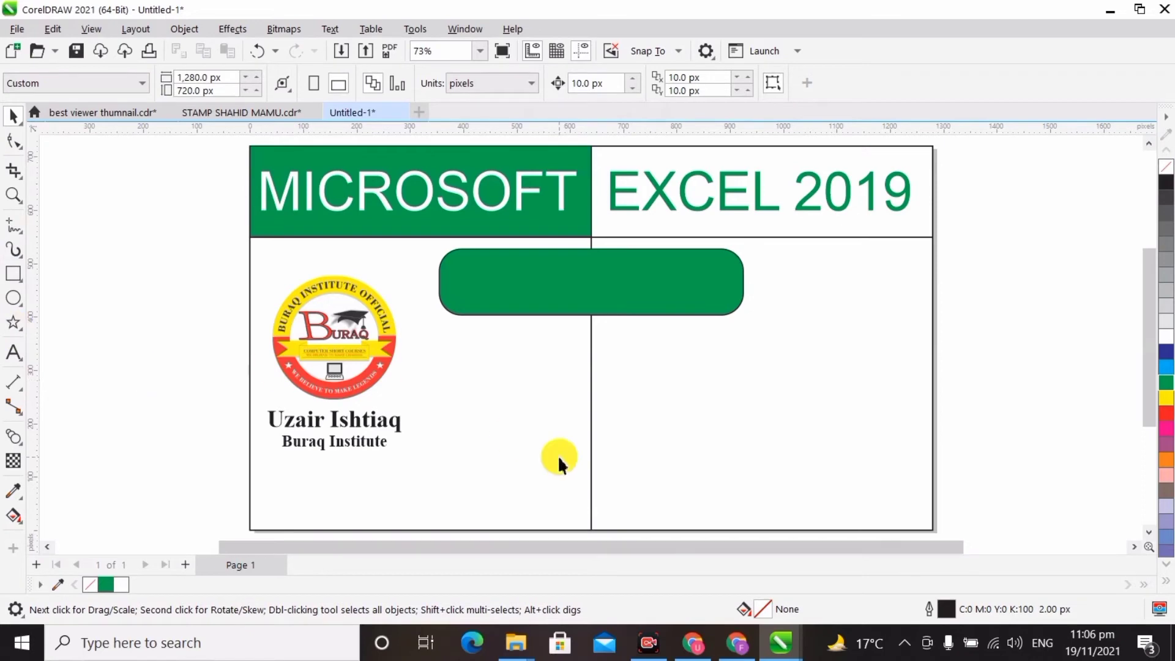
Step: Fill the large rectangle below the EXCEL 2019 header with green
{"action": "left_click", "coordinate": [758, 434]}
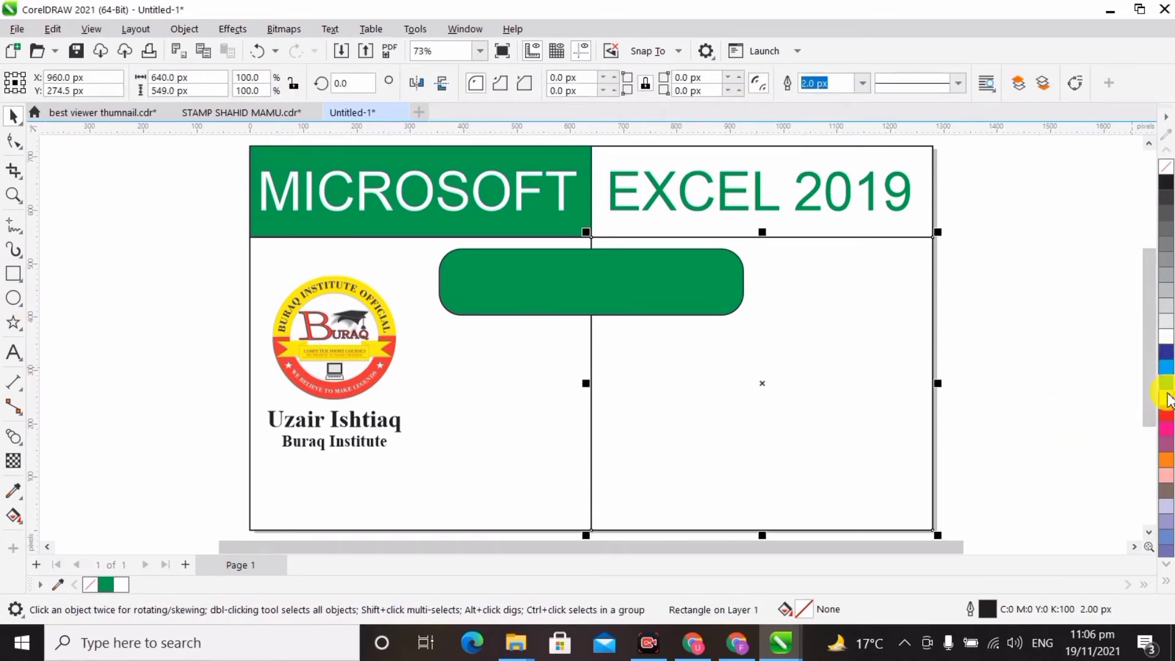
{"action": "left_click", "coordinate": [1168, 384]}
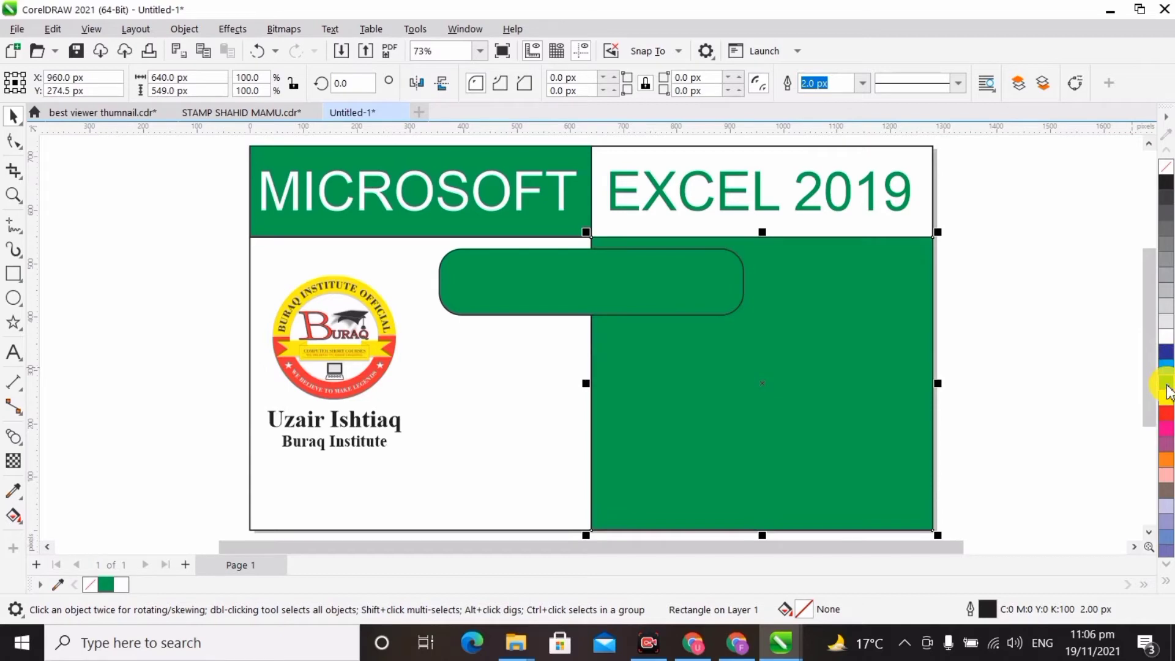
{"action": "left_click", "coordinate": [482, 440]}
{"action": "left_click", "coordinate": [655, 281]}
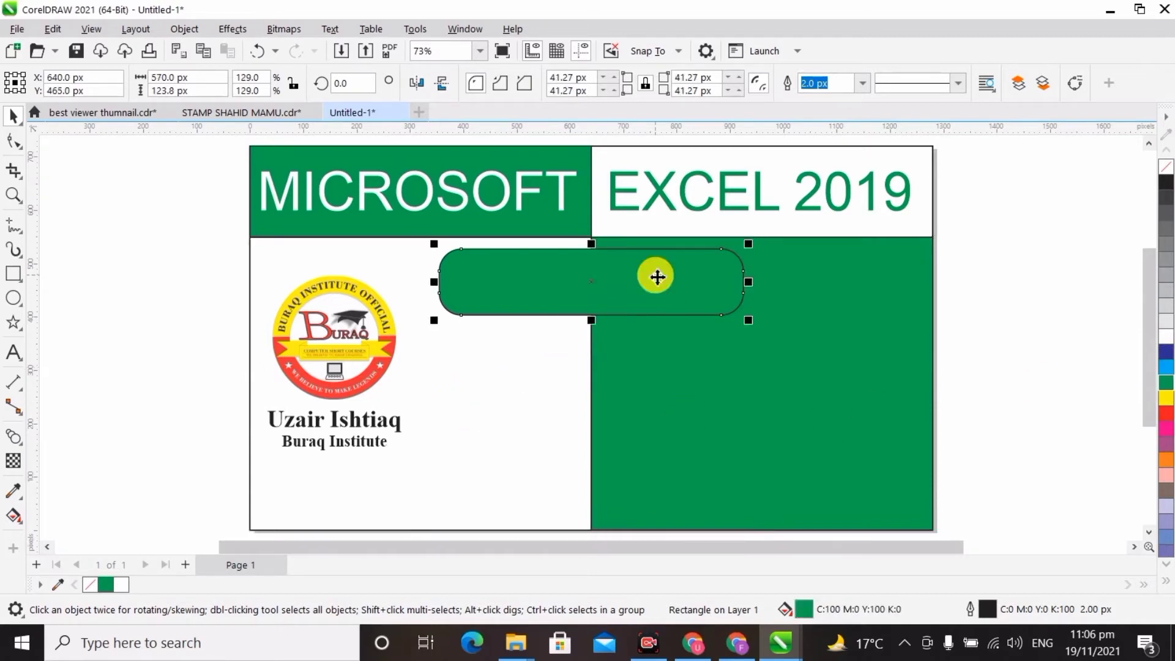
{"action": "left_click", "coordinate": [678, 460]}
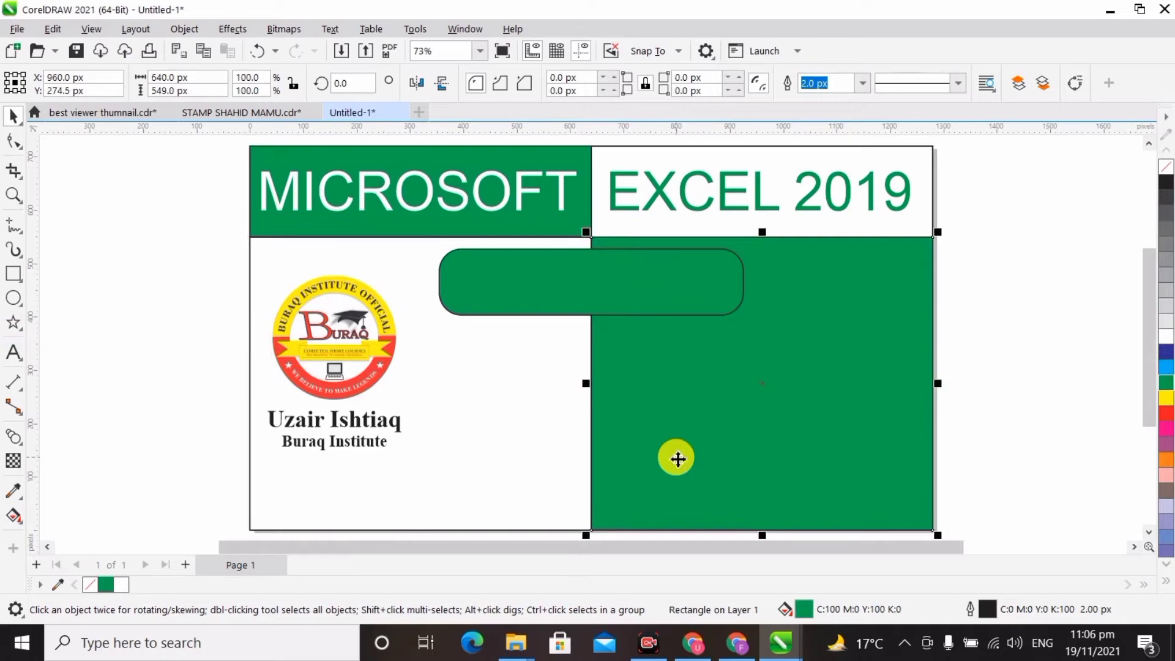
{"action": "left_click", "coordinate": [1118, 9]}
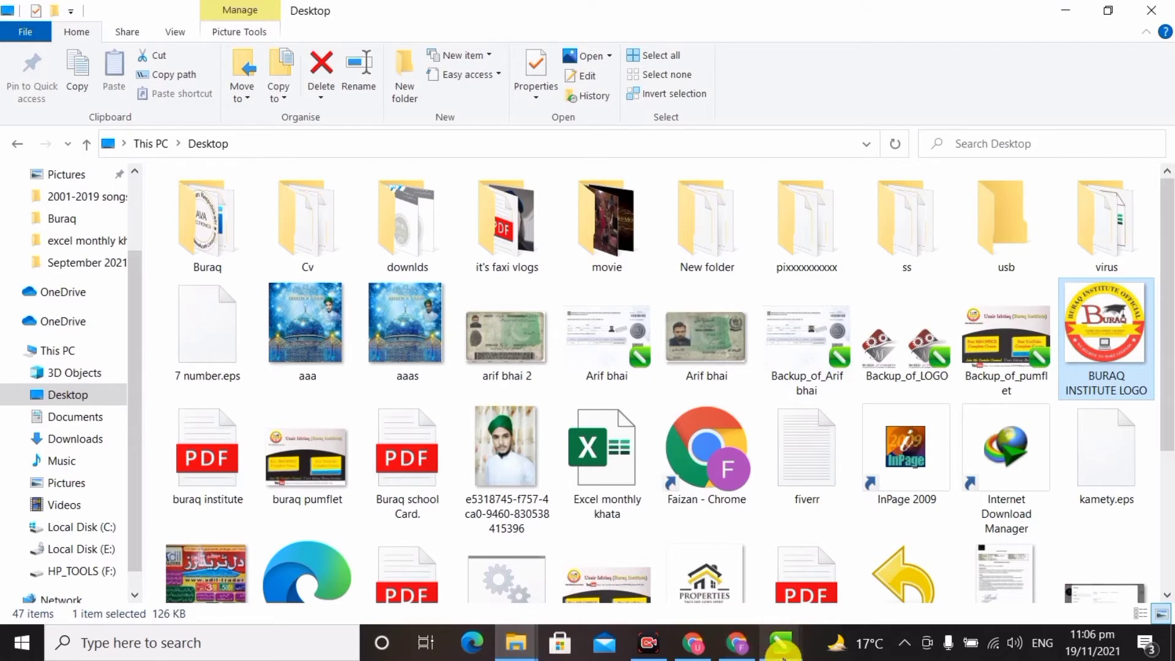
{"action": "mouse_move", "coordinate": [795, 651]}
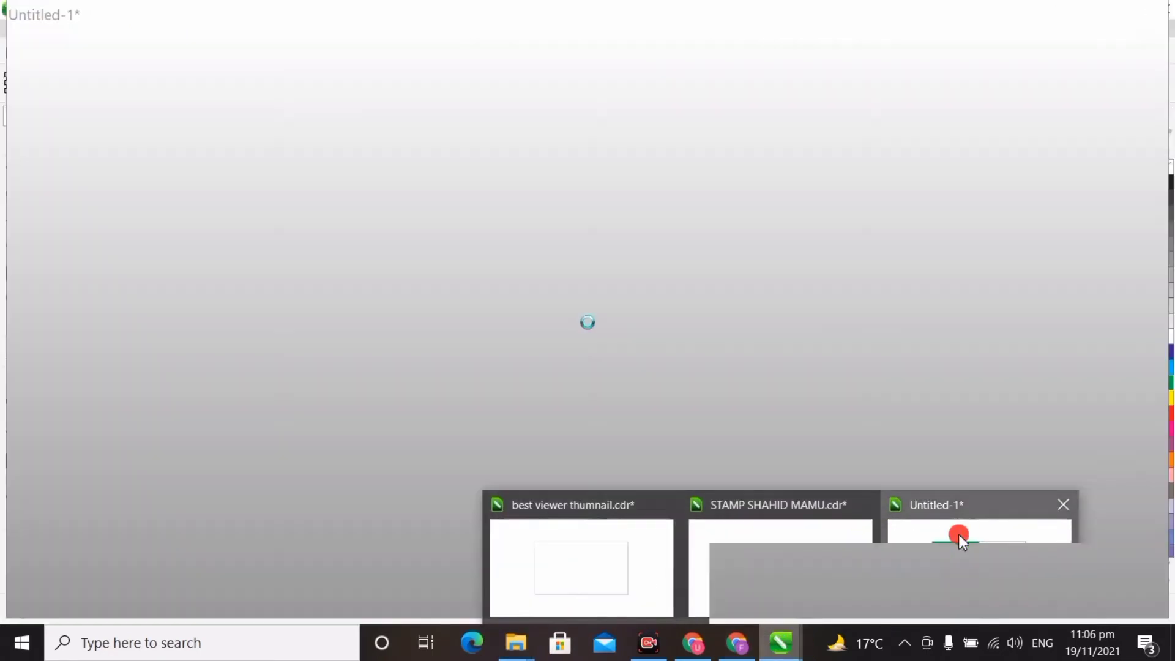
{"action": "left_click", "coordinate": [959, 535]}
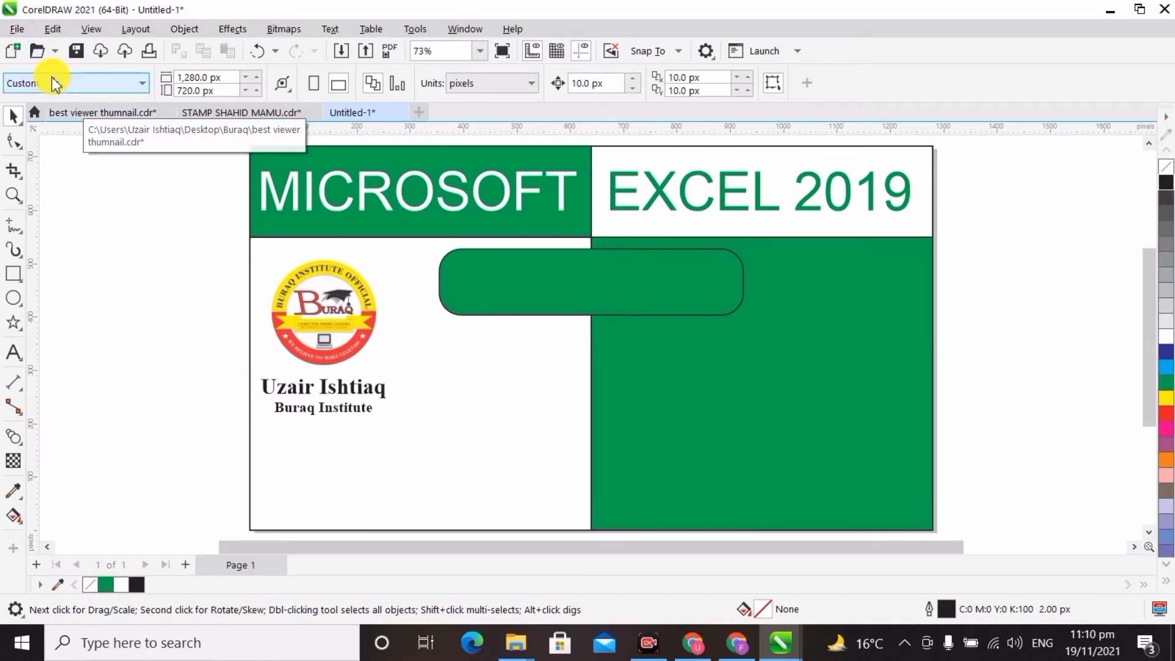
Step: Import excel.eps from the Excel folder as editable with its text kept as text, and place it outside the page beside the logo
{"action": "left_click", "coordinate": [20, 29]}
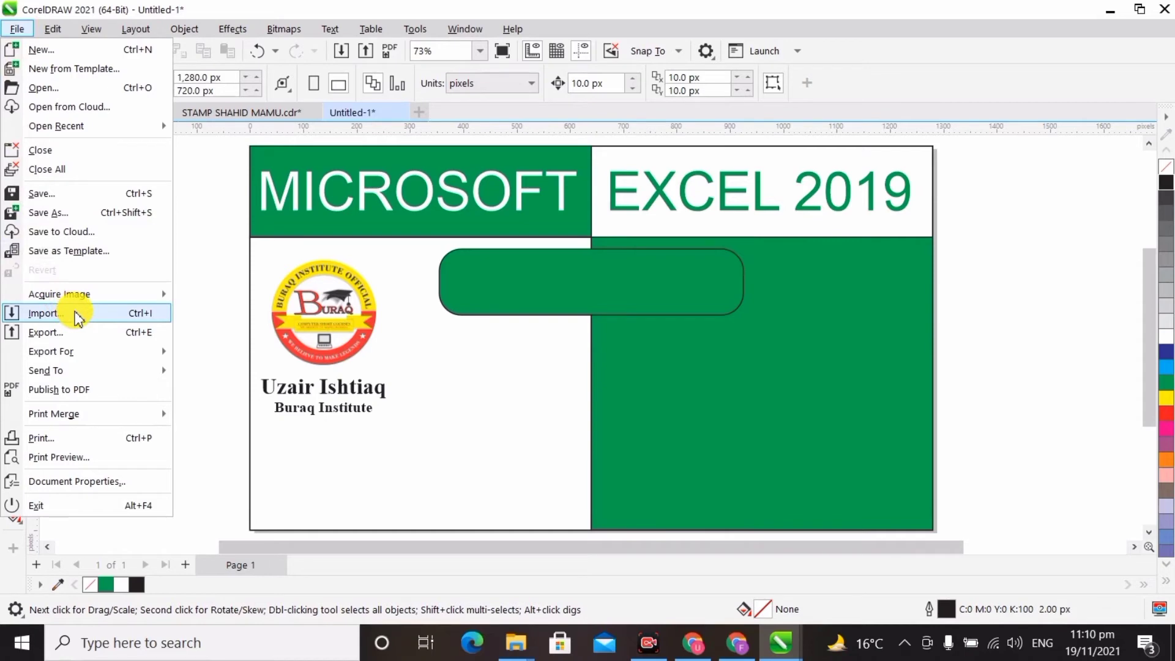
{"action": "left_click", "coordinate": [44, 312]}
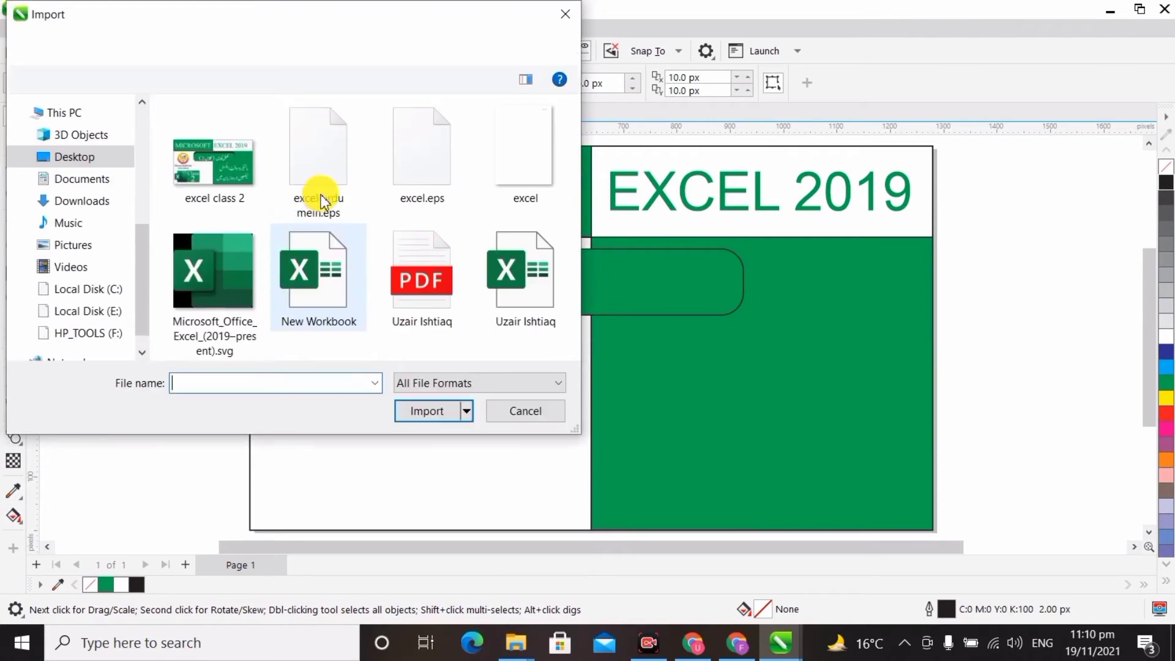
{"action": "left_click", "coordinate": [406, 190]}
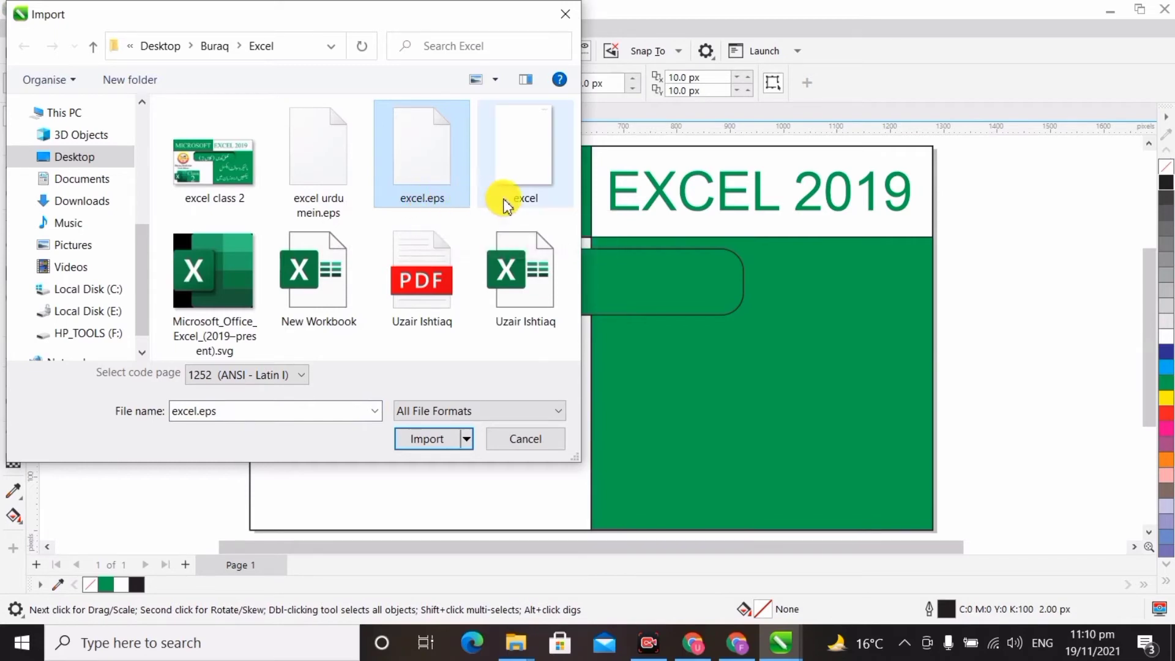
{"action": "left_click", "coordinate": [504, 202]}
{"action": "double_click", "coordinate": [429, 179]}
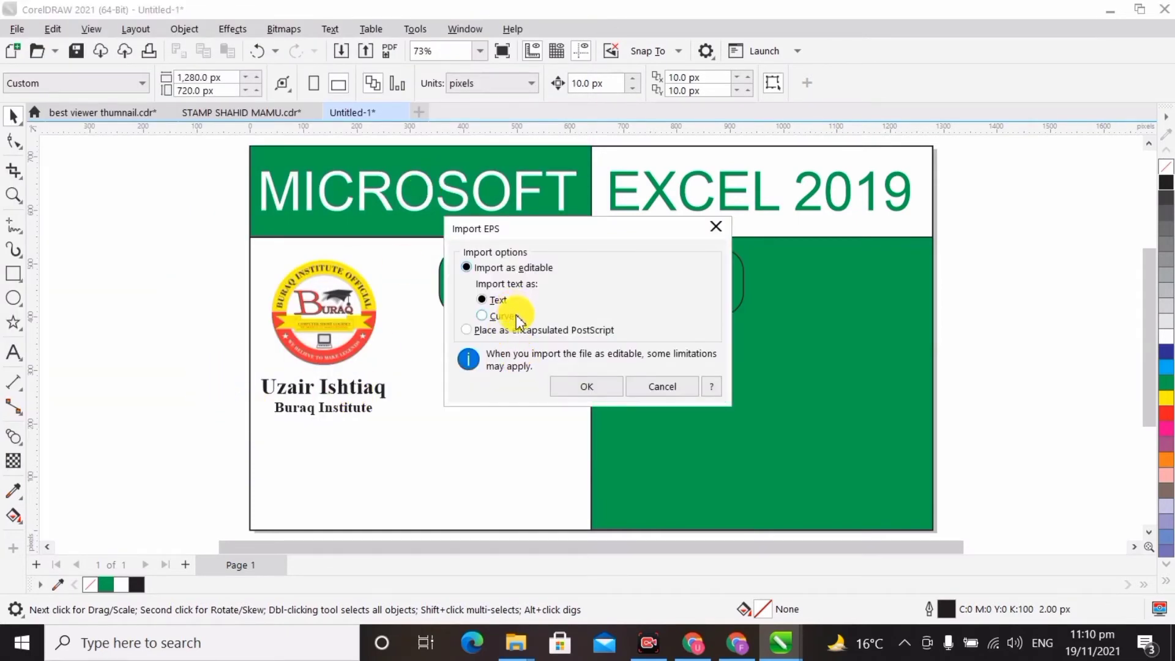
{"action": "left_click", "coordinate": [614, 393]}
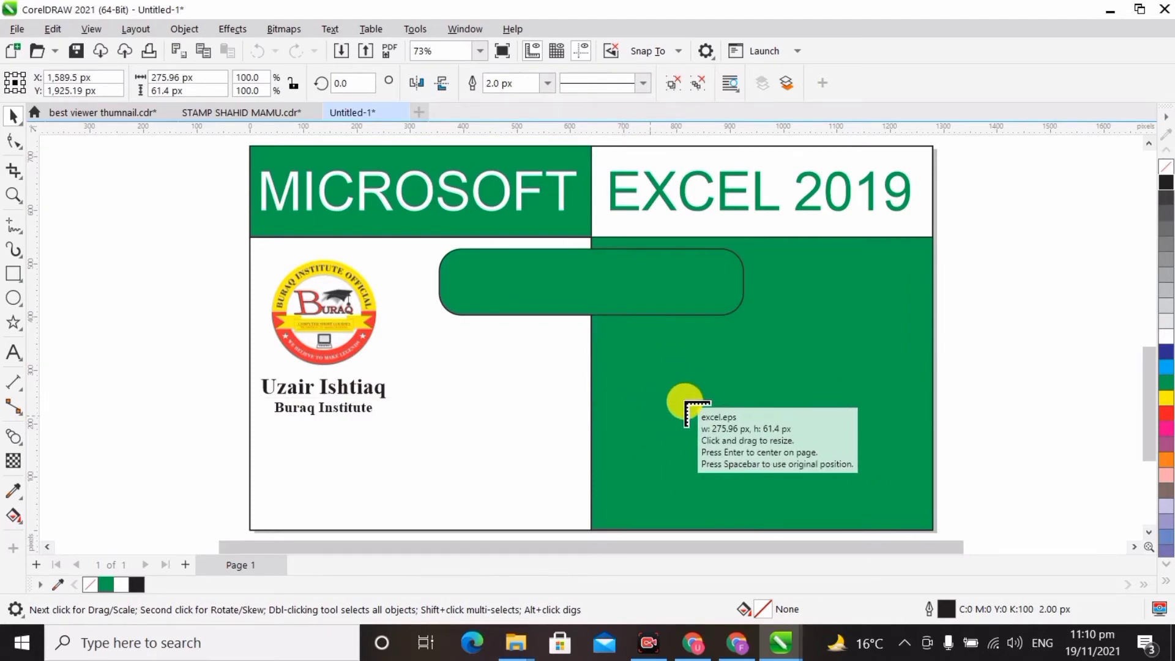
{"action": "left_click", "coordinate": [142, 331]}
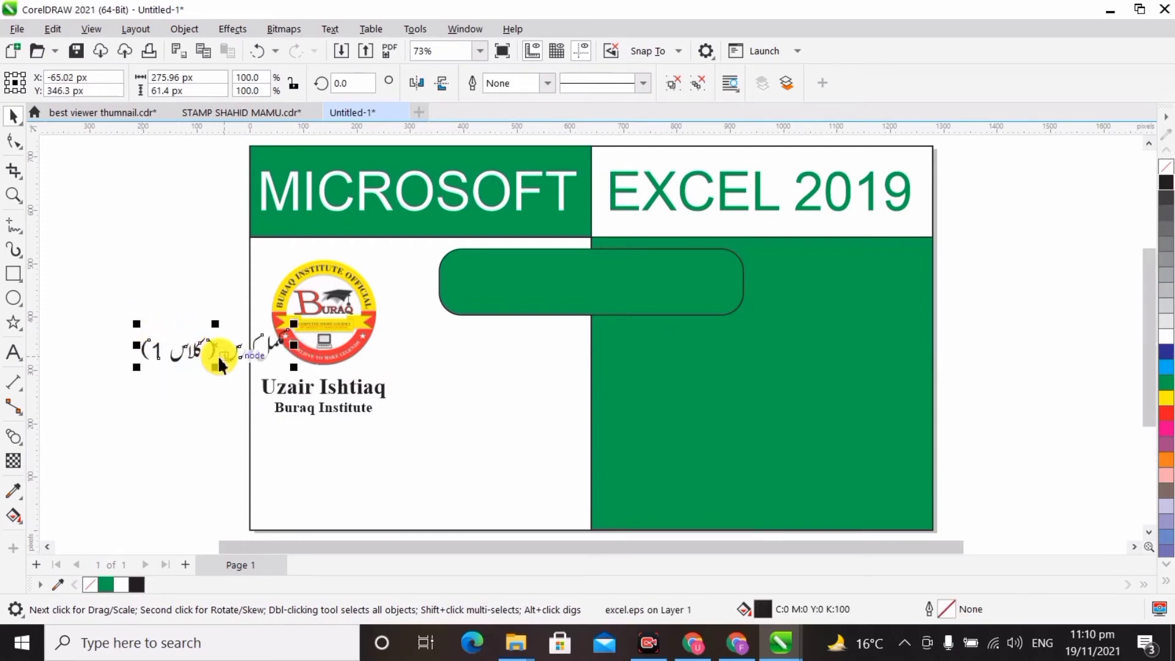
{"action": "left_click_drag", "start_coordinate": [217, 347], "coordinate": [157, 298]}
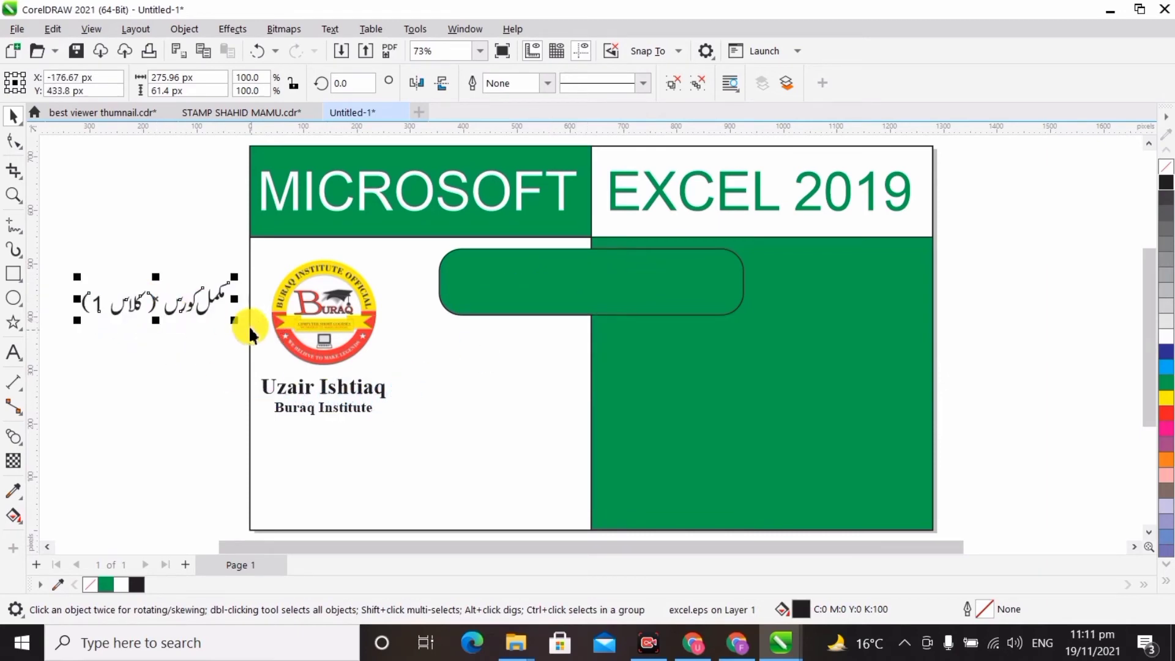
Step: Enlarge the imported Urdu text to about 337 by 75 px outside the page beside the logo, and ungroup it completely
{"action": "left_click_drag", "start_coordinate": [239, 320], "coordinate": [268, 338]}
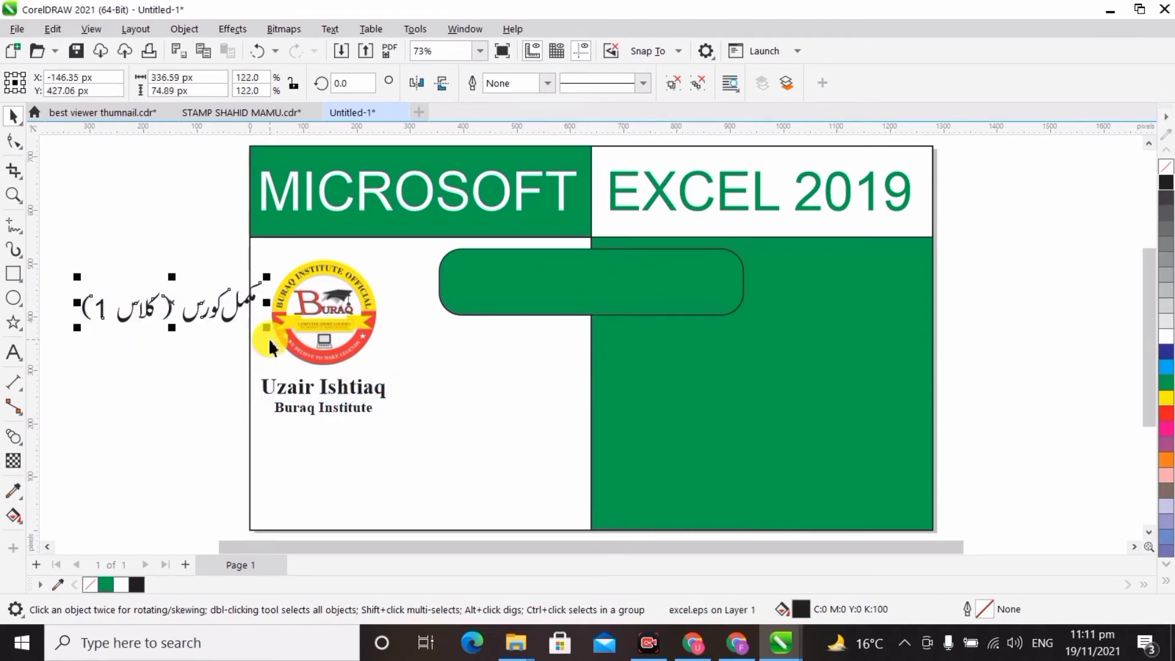
{"action": "scroll", "coordinate": [268, 338], "scroll_direction": "left", "scroll_amount": 2}
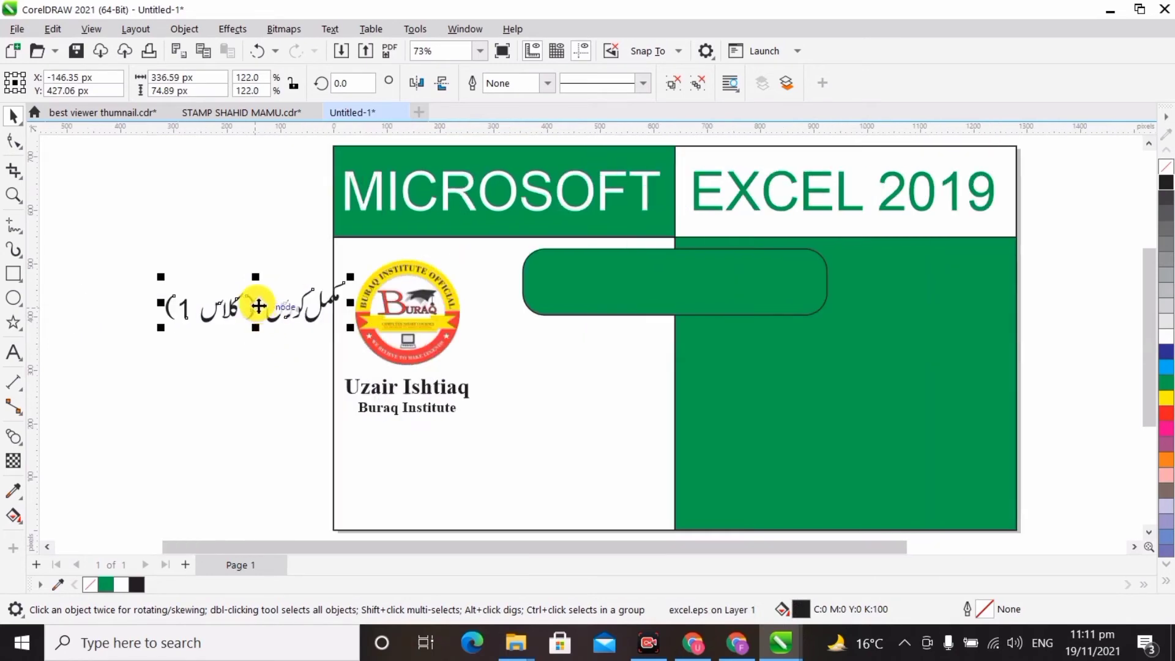
{"action": "left_click_drag", "start_coordinate": [256, 304], "coordinate": [230, 311]}
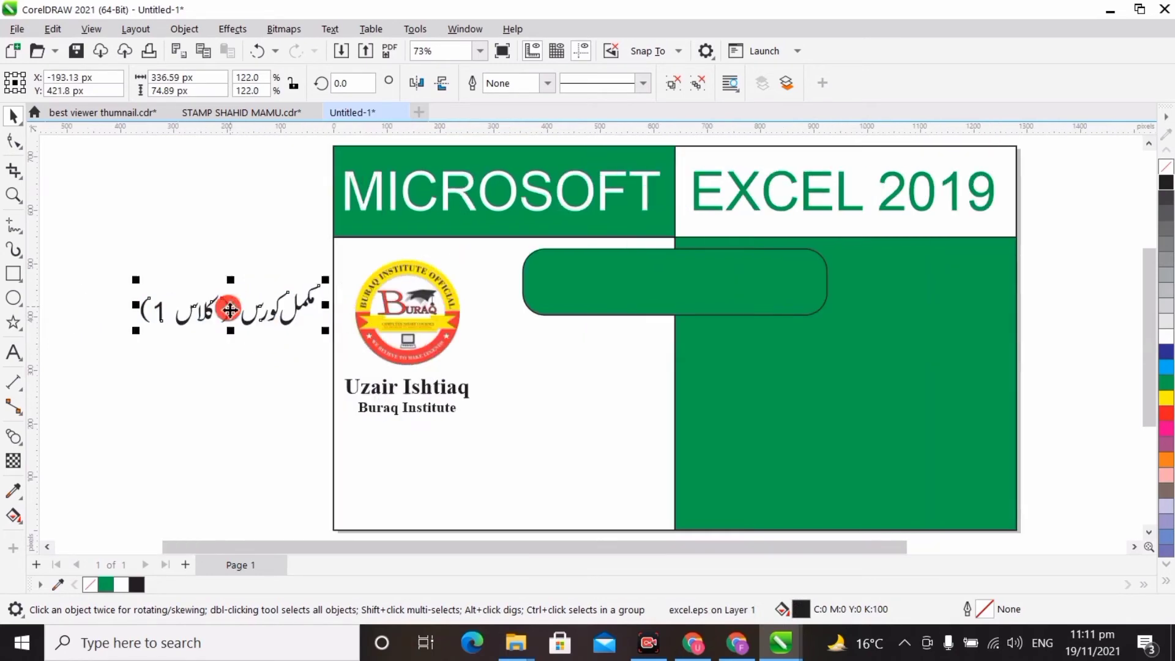
{"action": "left_click", "coordinate": [700, 86]}
{"action": "left_click", "coordinate": [359, 349]}
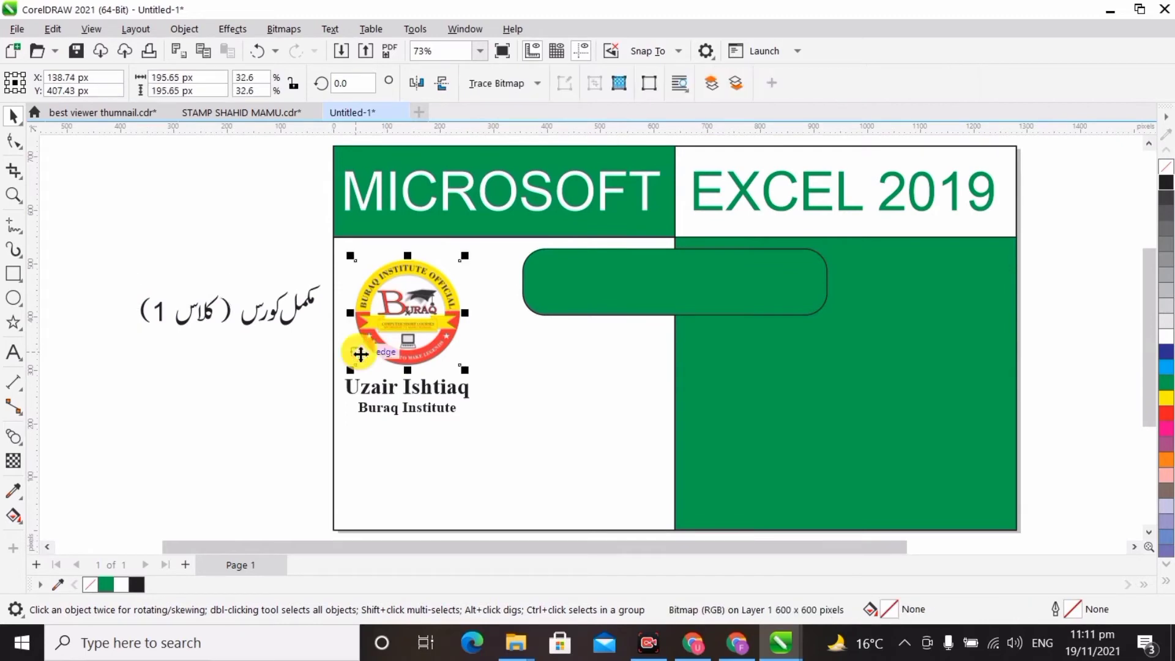
Step: Delete the numeral 1 between the brackets of the Urdu text
{"action": "left_click", "coordinate": [184, 339]}
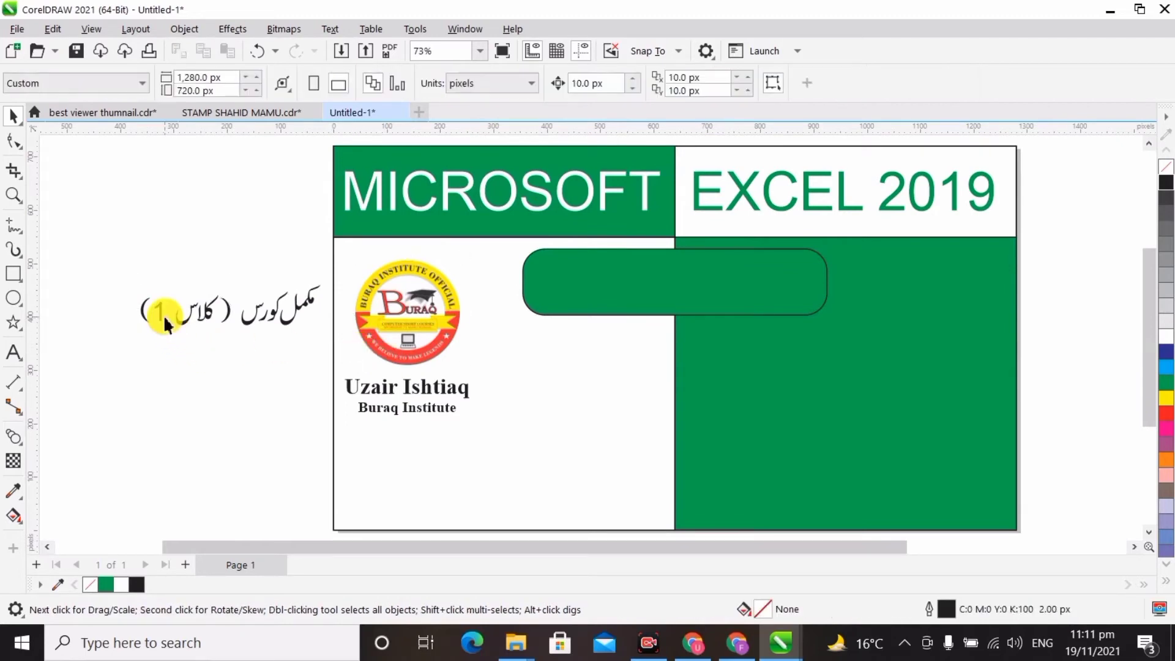
{"action": "left_click", "coordinate": [163, 319]}
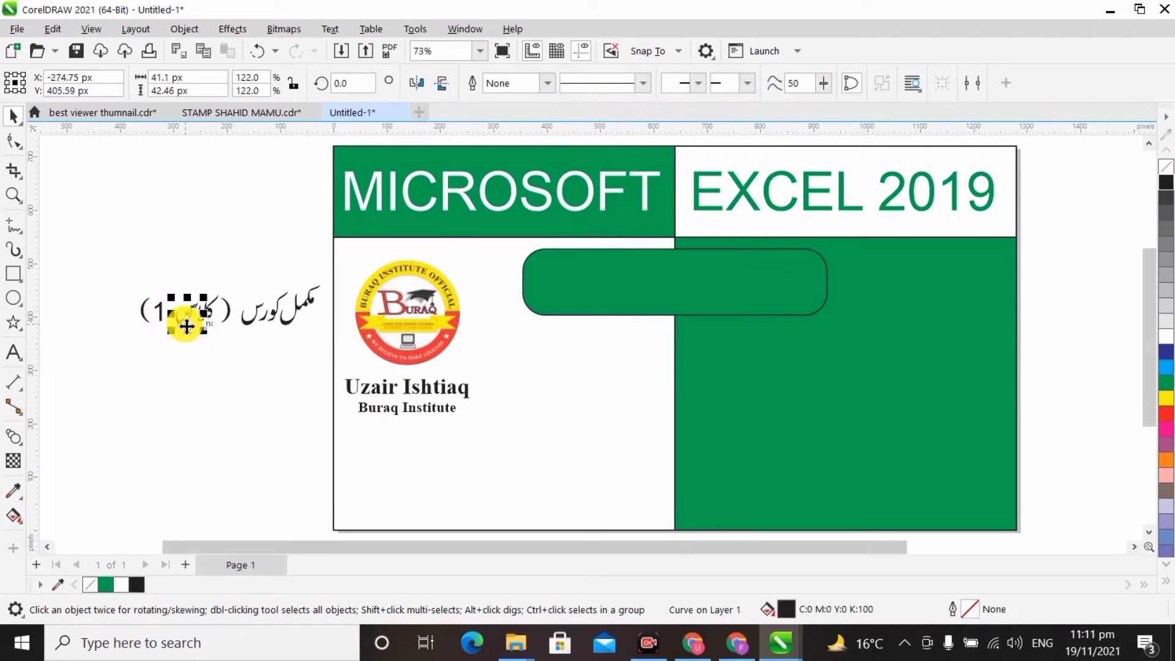
{"action": "left_click", "coordinate": [126, 377]}
{"action": "left_click", "coordinate": [161, 320]}
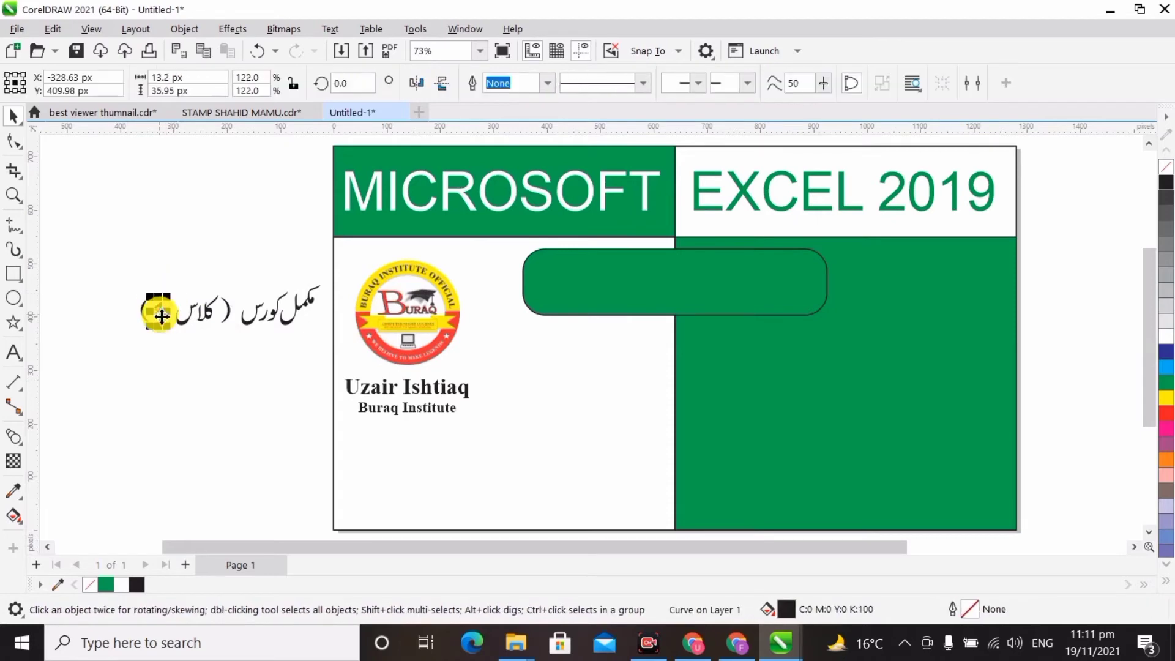
{"action": "key", "text": "Delete"}
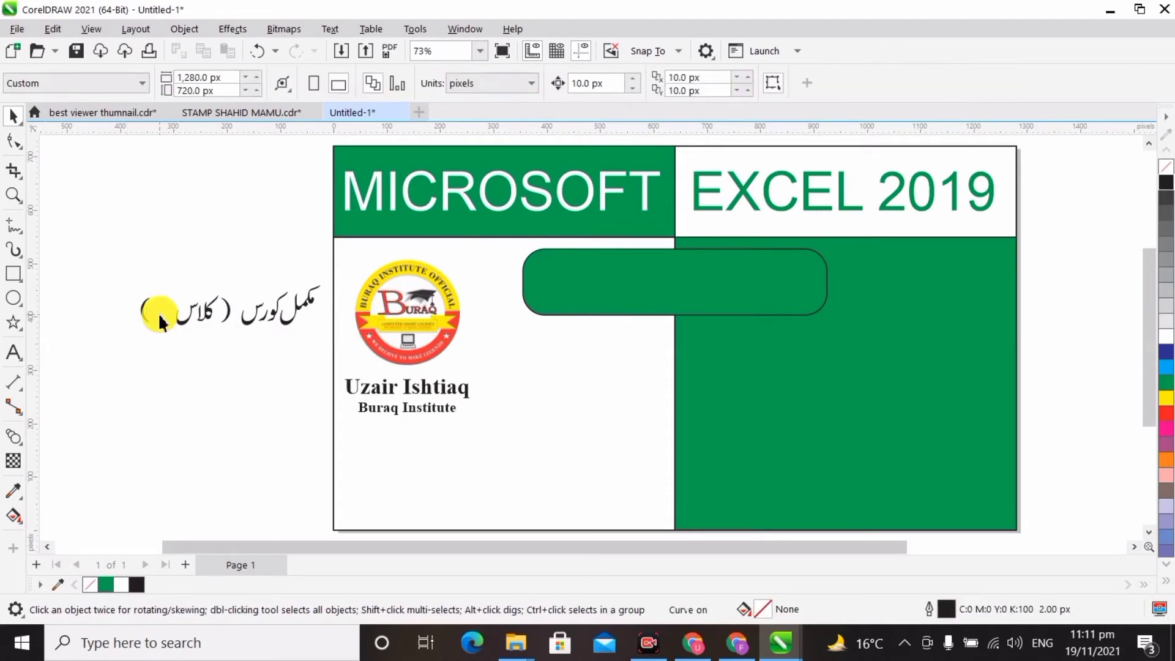
Step: Add a separate text object reading 3 and place it between the brackets of the Urdu text
{"action": "left_click", "coordinate": [13, 355]}
{"action": "left_click", "coordinate": [102, 381]}
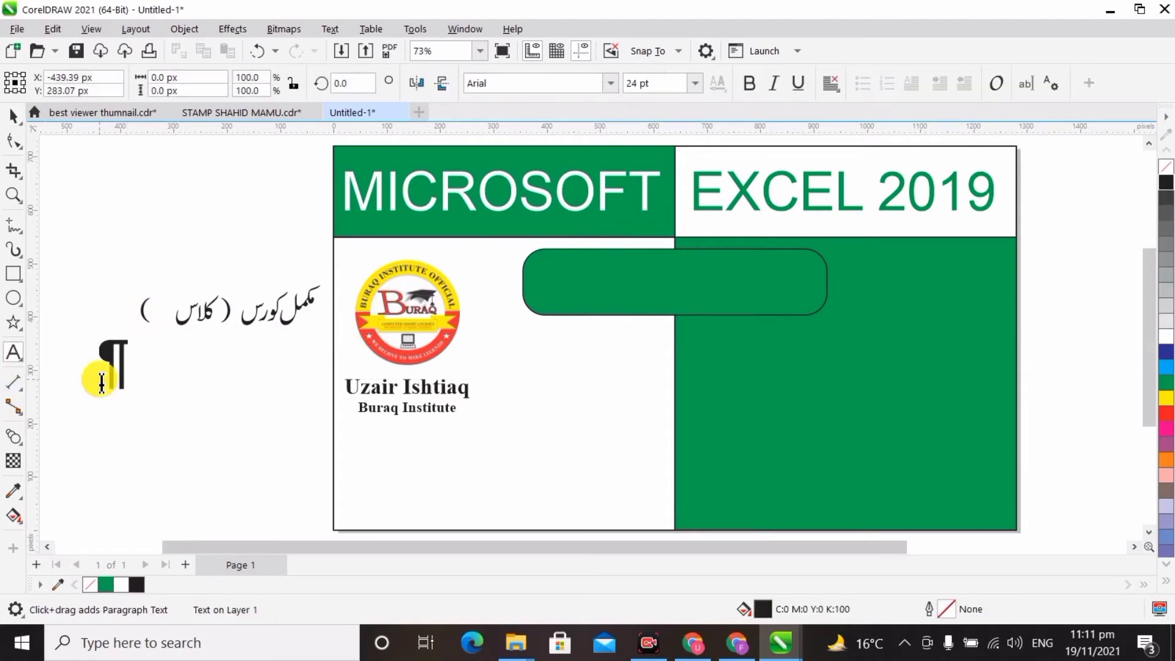
{"action": "type", "text": "3"}
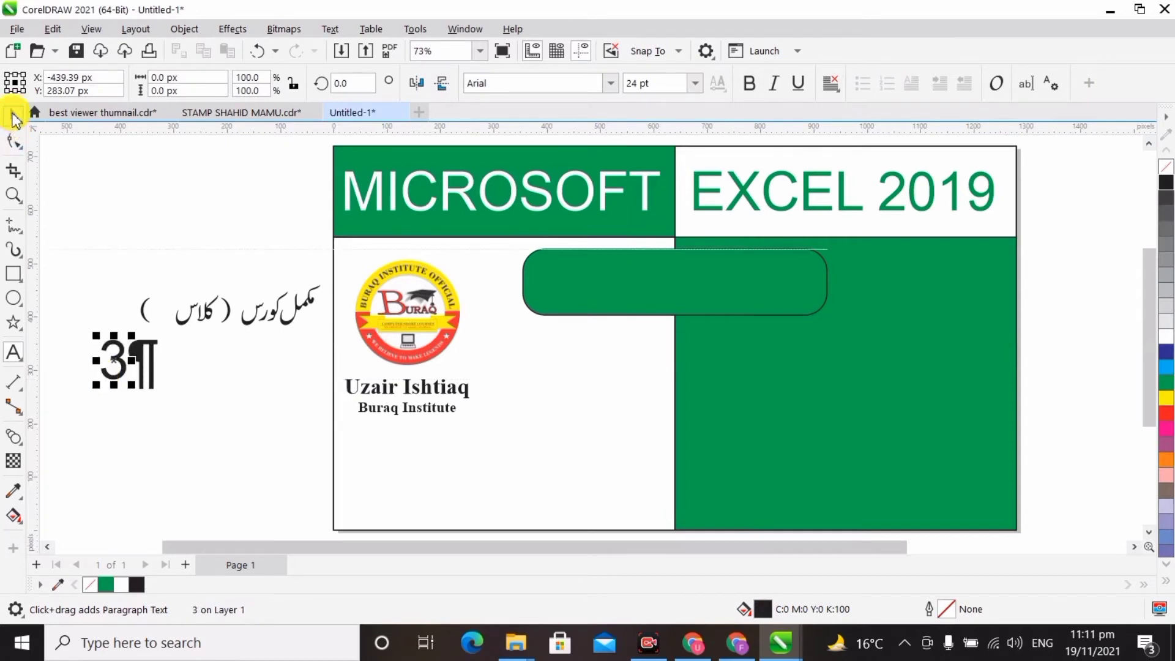
{"action": "left_click", "coordinate": [14, 117]}
{"action": "left_click_drag", "start_coordinate": [126, 380], "coordinate": [165, 315]}
{"action": "left_click", "coordinate": [110, 284]}
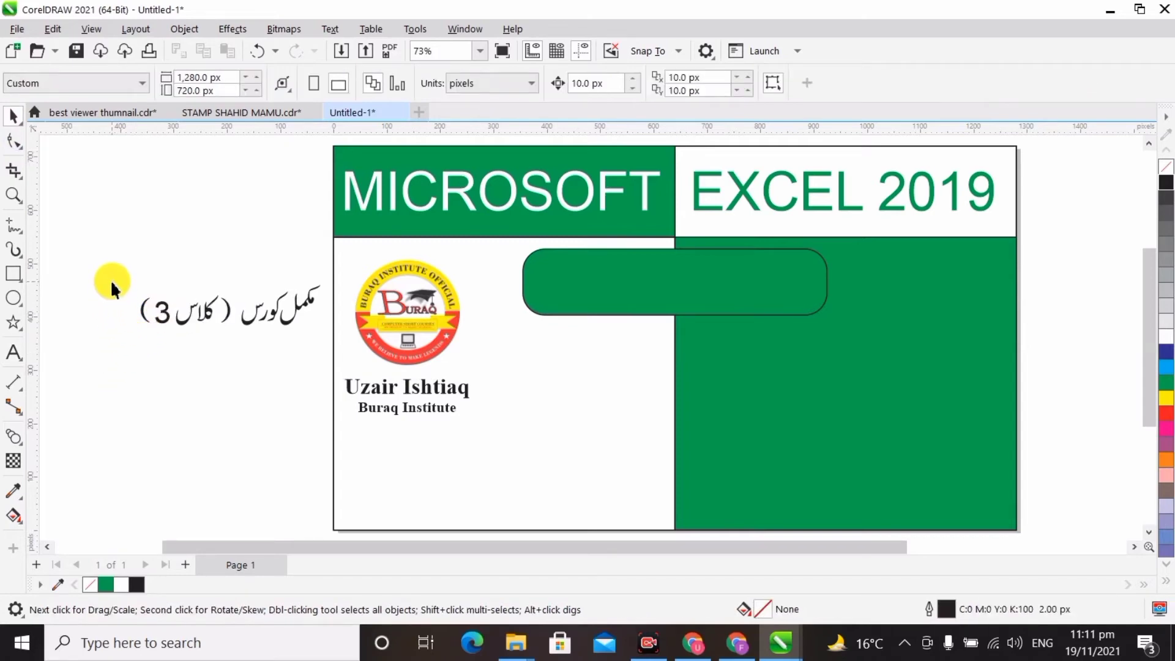
Step: Place the whole Urdu course line on the green rounded banner at about 398 by 89 px and fill it with white
{"action": "left_click_drag", "start_coordinate": [111, 265], "coordinate": [319, 353]}
{"action": "left_click_drag", "start_coordinate": [86, 251], "coordinate": [329, 358]}
{"action": "left_click_drag", "start_coordinate": [230, 302], "coordinate": [663, 277]}
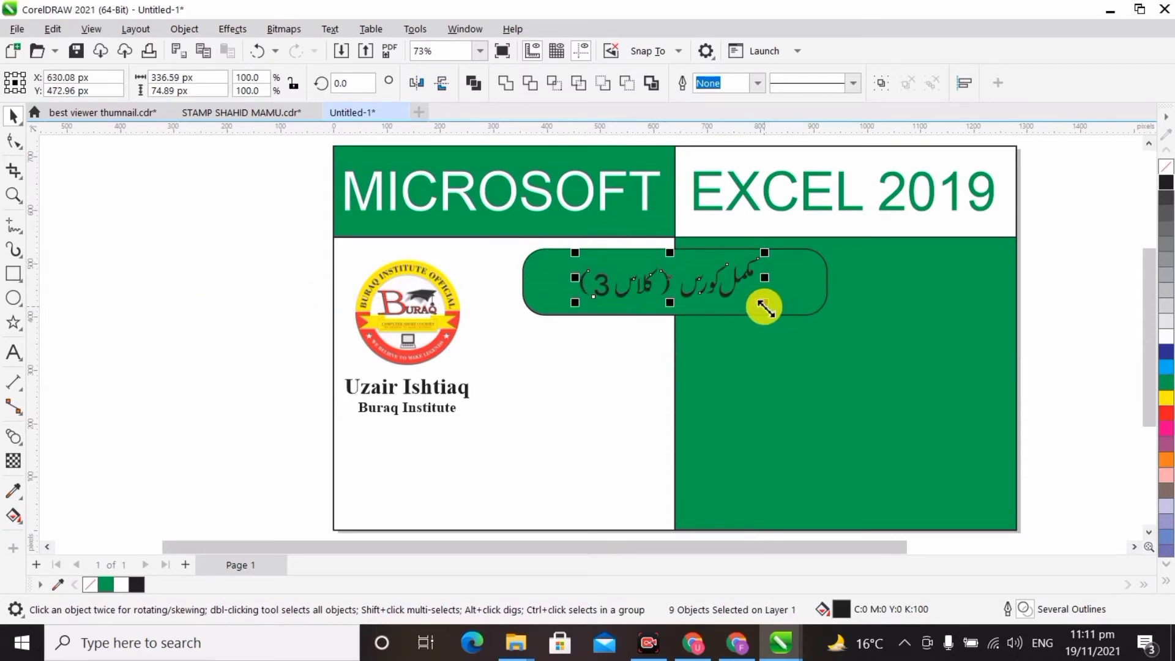
{"action": "left_click_drag", "start_coordinate": [765, 308], "coordinate": [782, 317]}
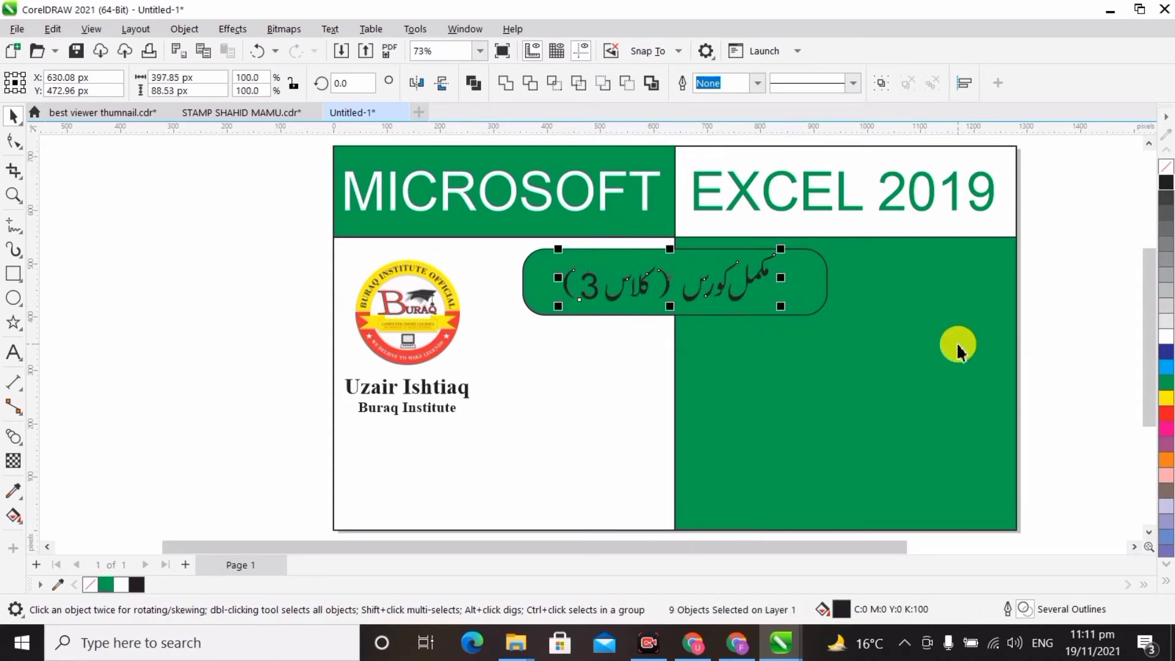
{"action": "left_click", "coordinate": [1165, 341]}
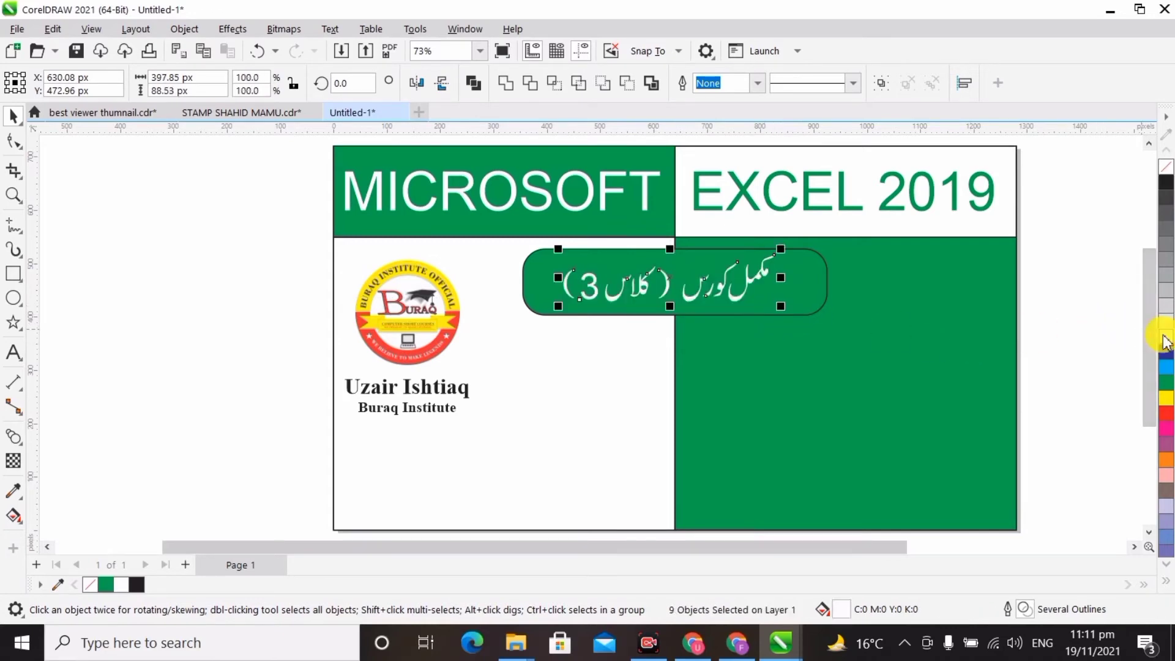
{"action": "left_click", "coordinate": [1104, 391]}
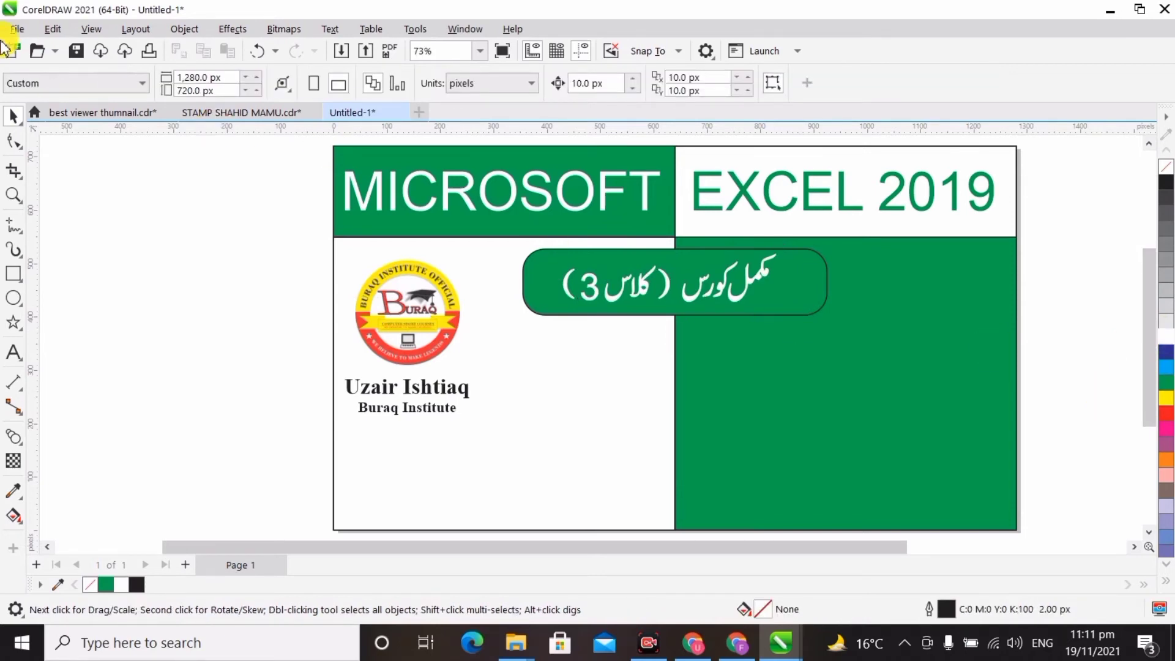
{"action": "left_click", "coordinate": [17, 30]}
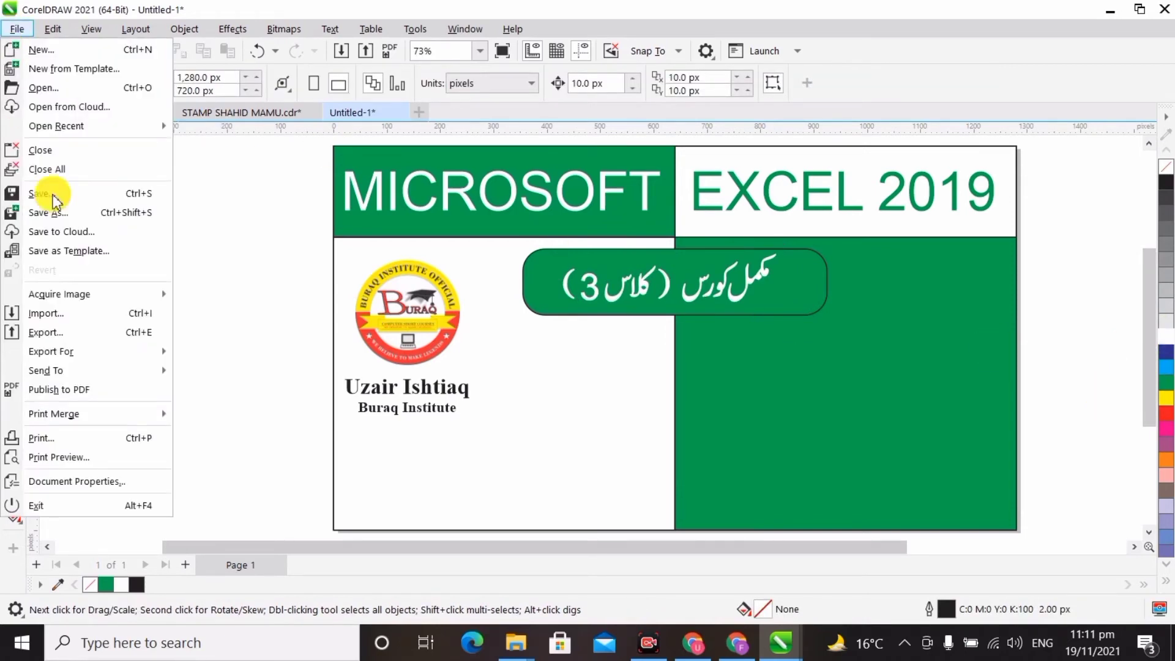
{"action": "left_click", "coordinate": [98, 315]}
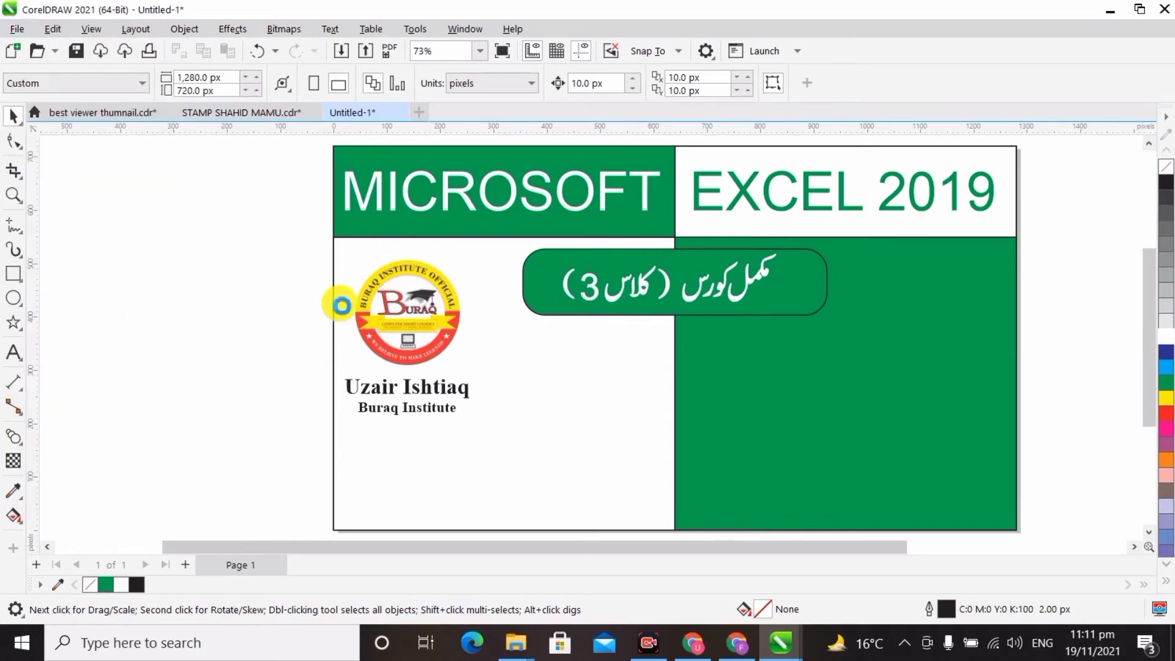
{"action": "left_click", "coordinate": [519, 171]}
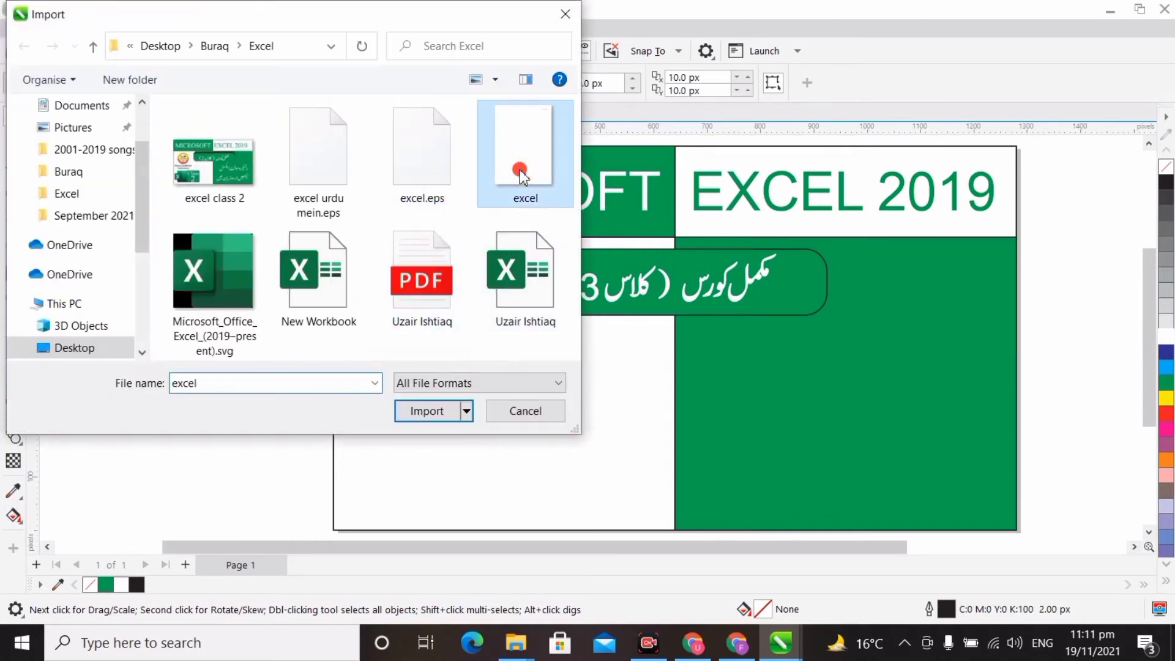
{"action": "left_click", "coordinate": [435, 415]}
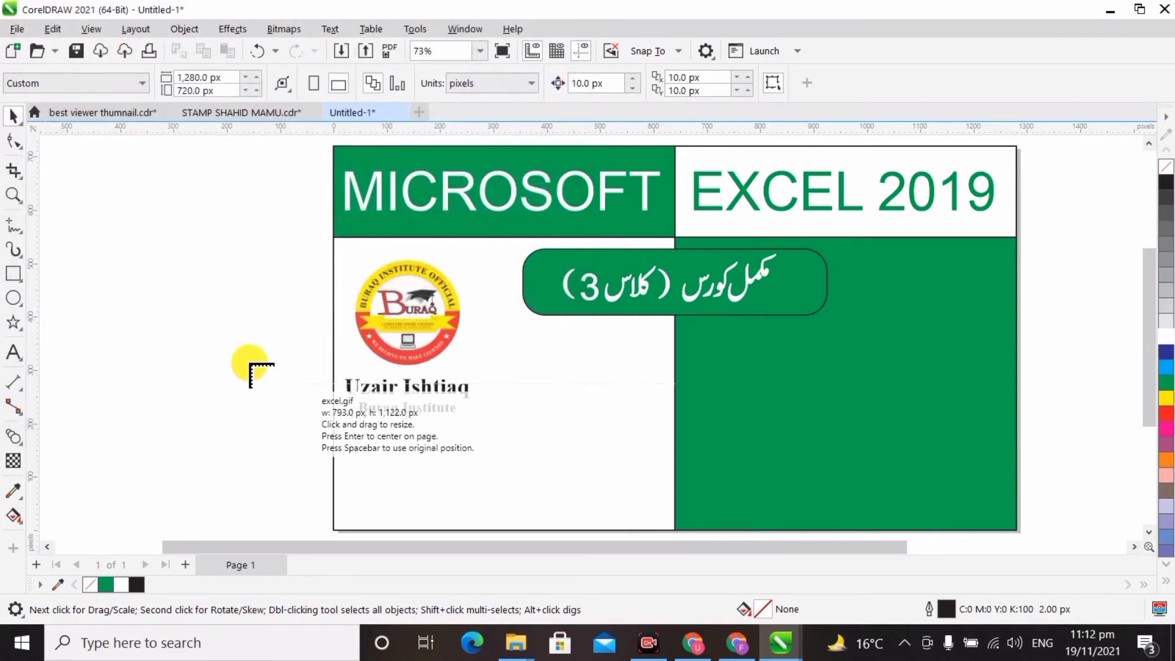
{"action": "left_click", "coordinate": [250, 366]}
{"action": "left_click", "coordinate": [582, 381]}
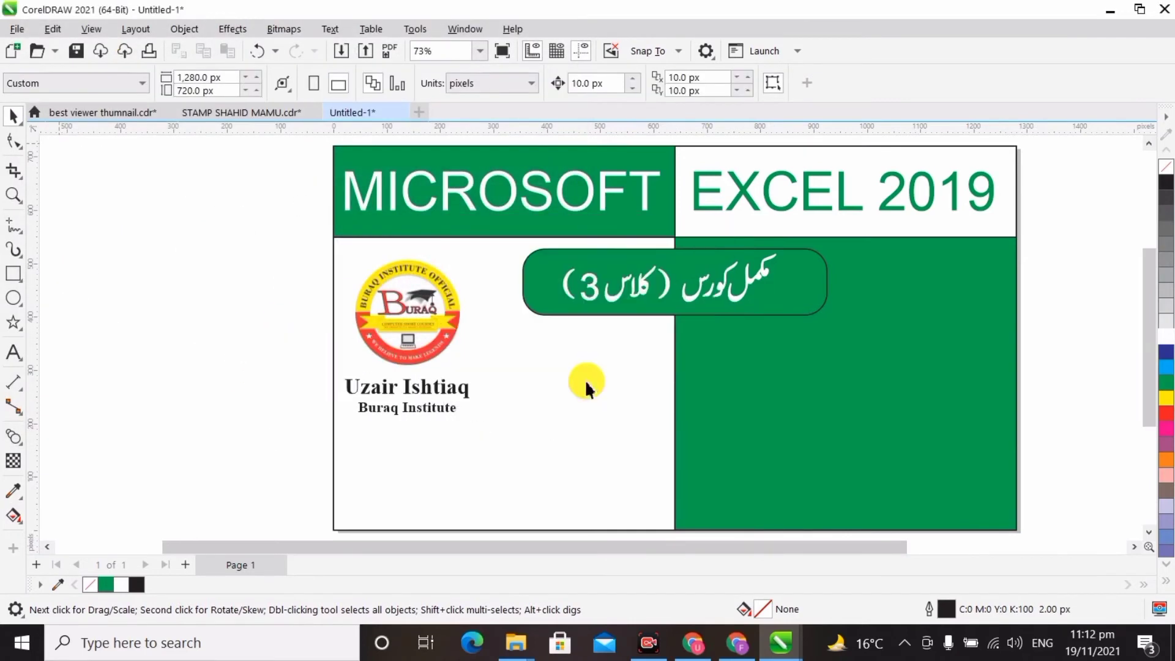
Step: Place the excel urdu mein.eps text, scale it to 50% (about 666 by 106 px) and position it outside the page beside the logo
{"action": "left_click", "coordinate": [215, 330]}
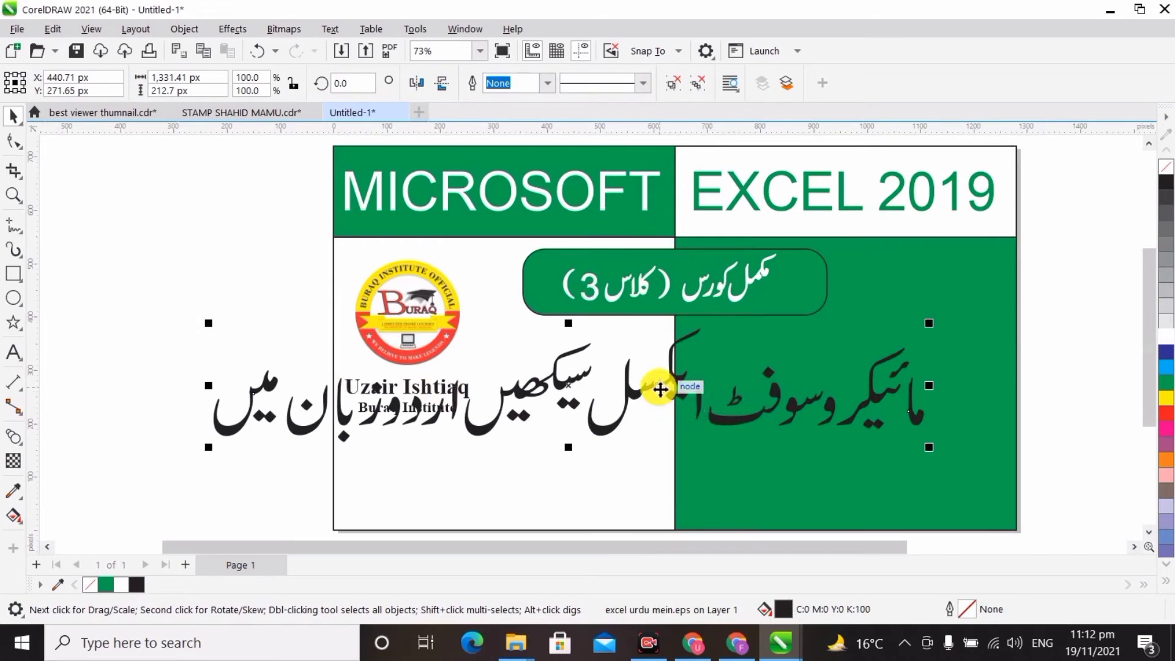
{"action": "left_click_drag", "start_coordinate": [660, 390], "coordinate": [415, 354]}
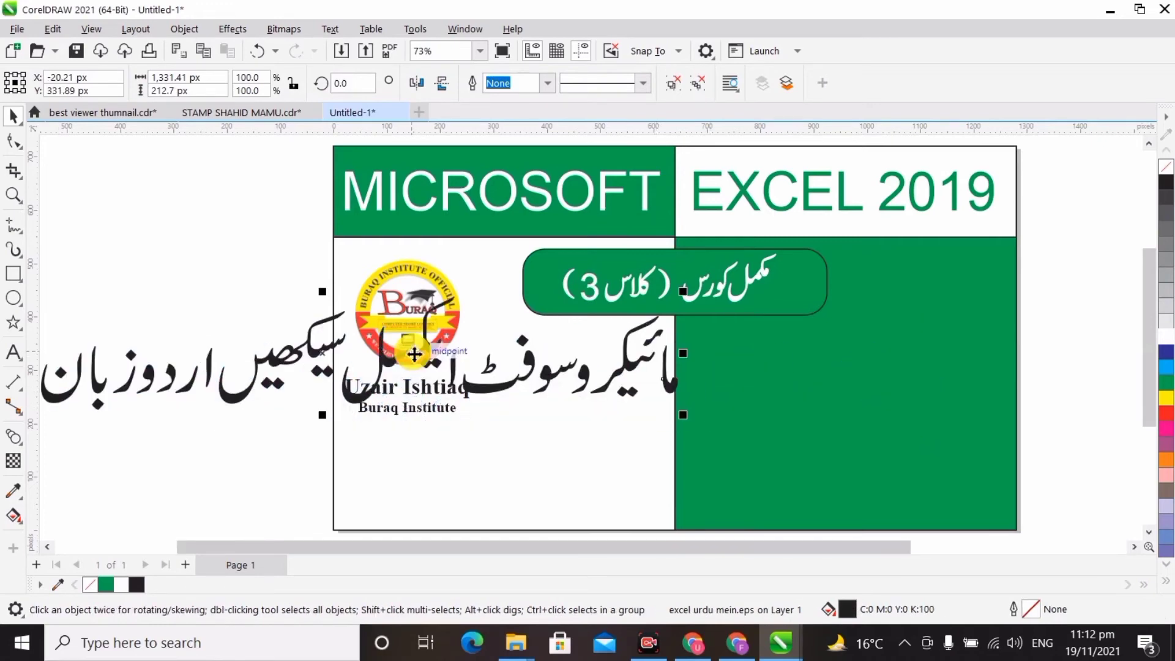
{"action": "scroll", "coordinate": [414, 355], "scroll_direction": "left", "scroll_amount": 2}
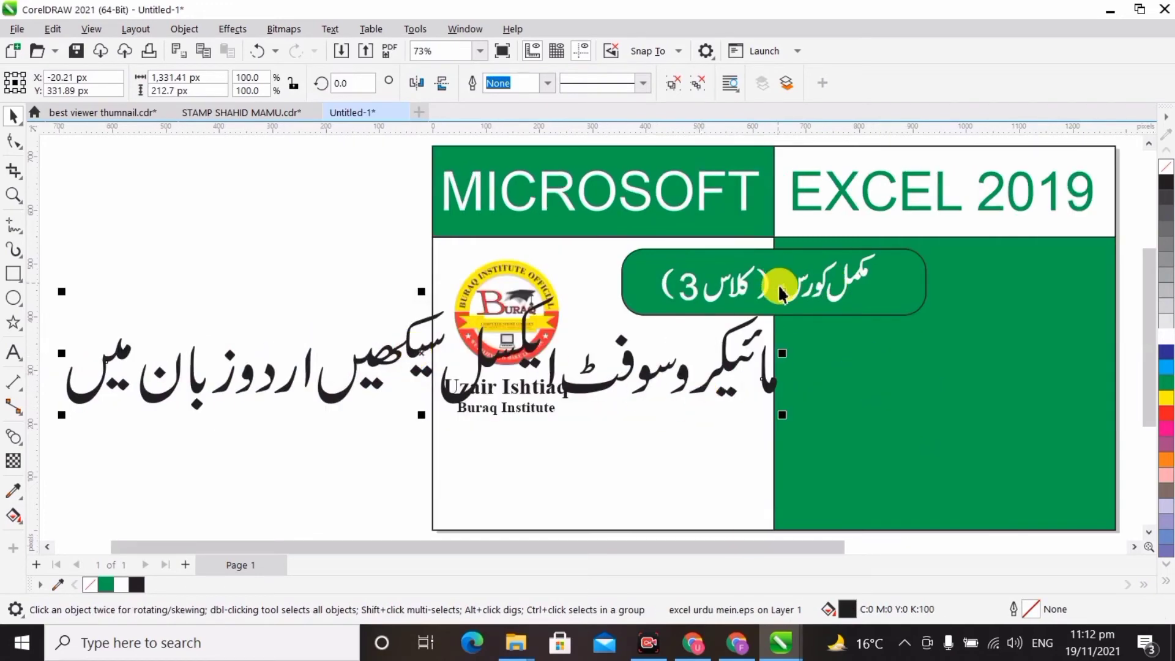
{"action": "left_click_drag", "start_coordinate": [787, 292], "coordinate": [650, 352]}
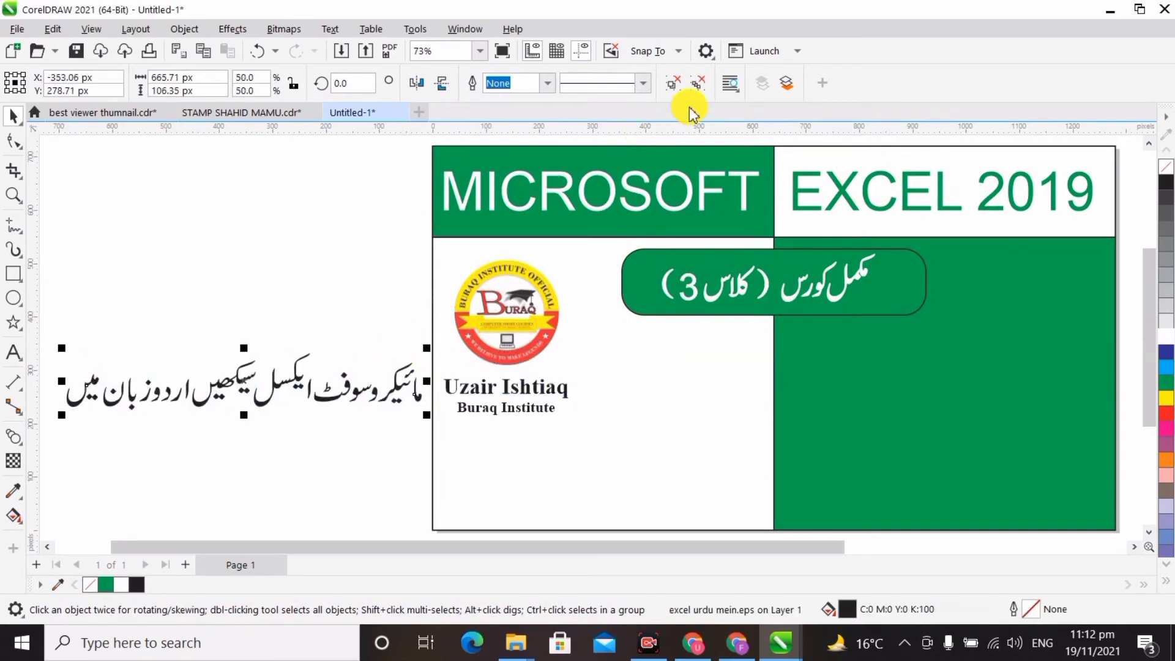
Step: Ungroup the new Urdu line and place its words مائیکروسوفٹ ایکسل on the large green rectangle in white, about 374 by 119 px
{"action": "left_click", "coordinate": [699, 84]}
{"action": "left_click", "coordinate": [261, 301]}
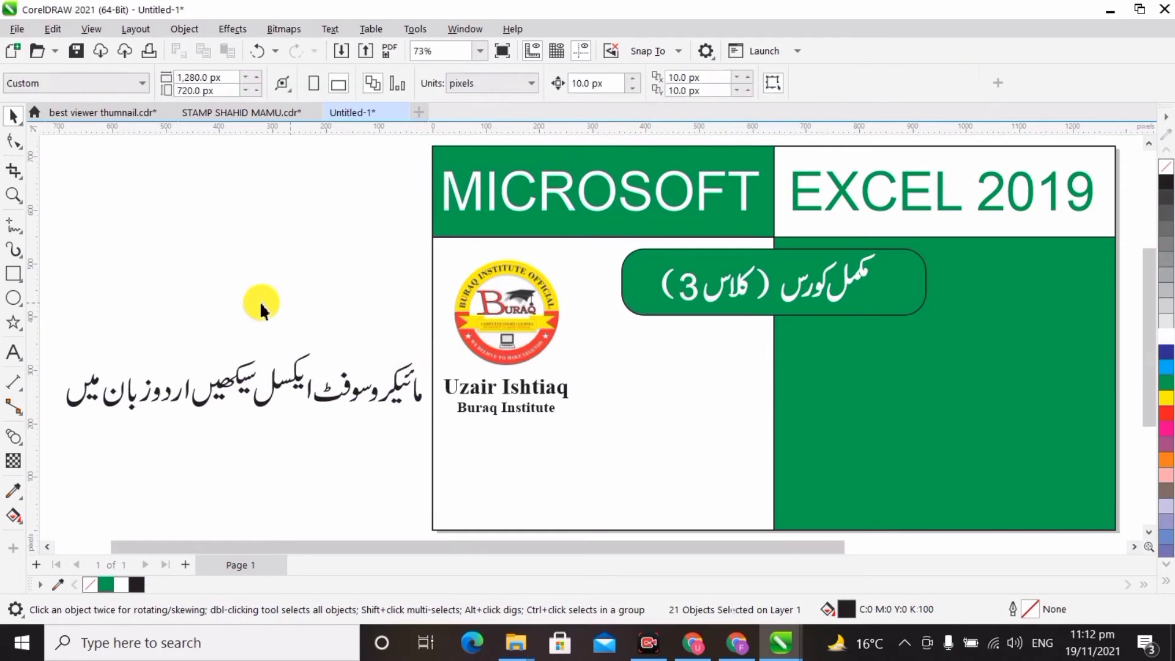
{"action": "left_click_drag", "start_coordinate": [428, 336], "coordinate": [251, 438]}
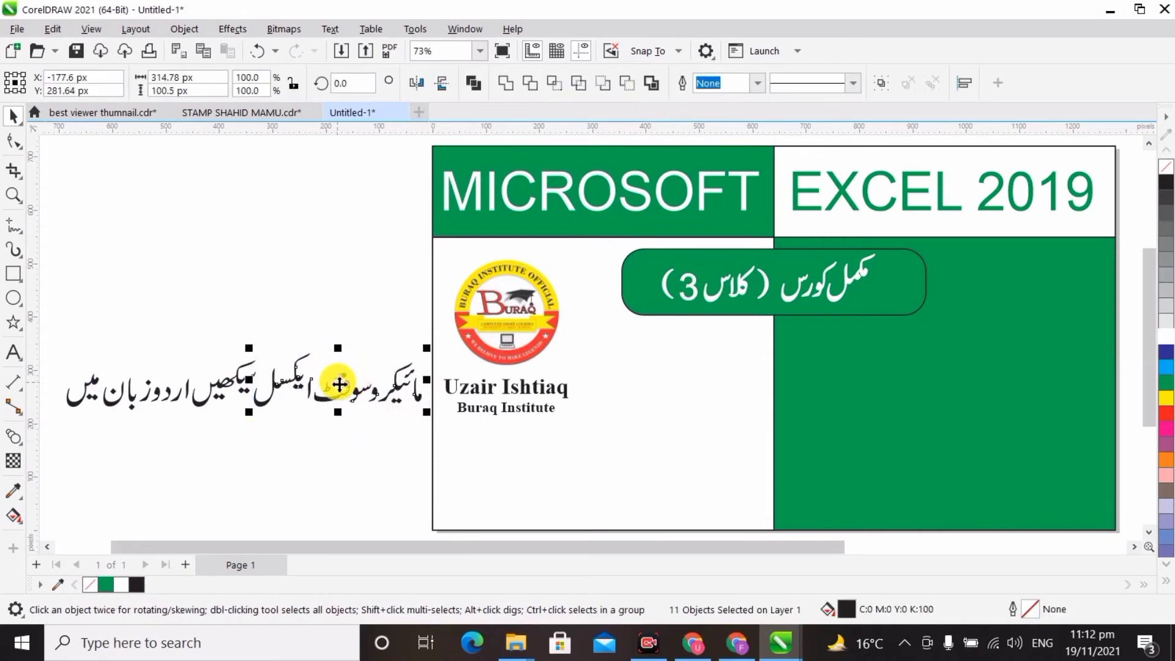
{"action": "left_click_drag", "start_coordinate": [350, 382], "coordinate": [970, 360]}
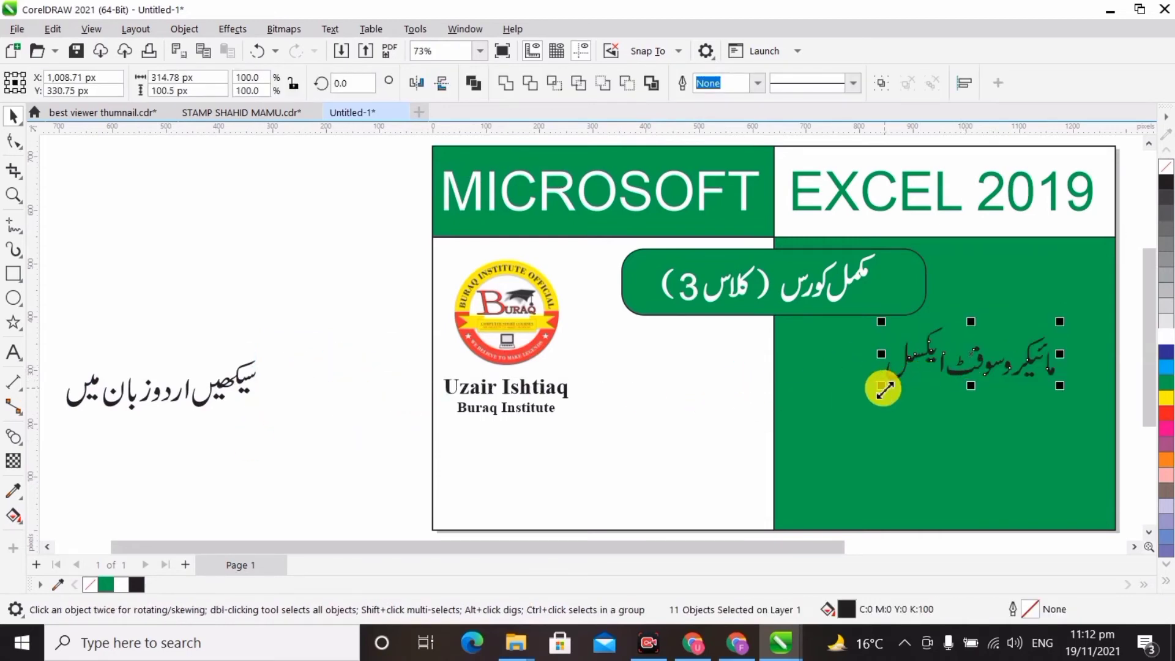
{"action": "left_click_drag", "start_coordinate": [875, 391], "coordinate": [849, 396]}
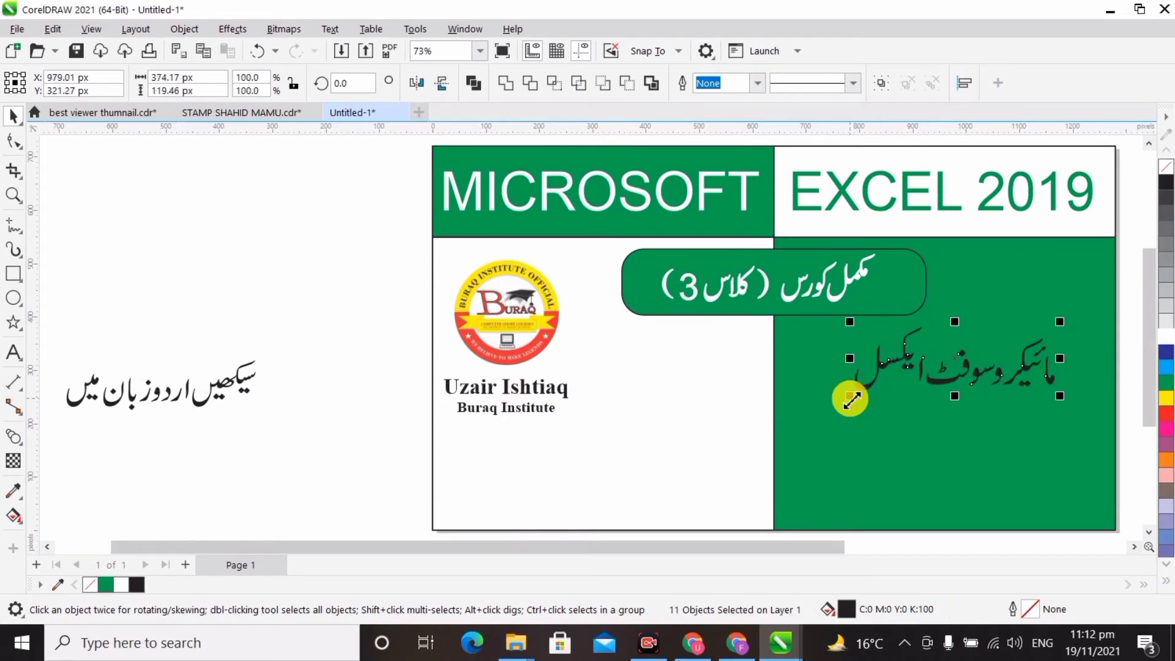
{"action": "left_click", "coordinate": [1166, 343]}
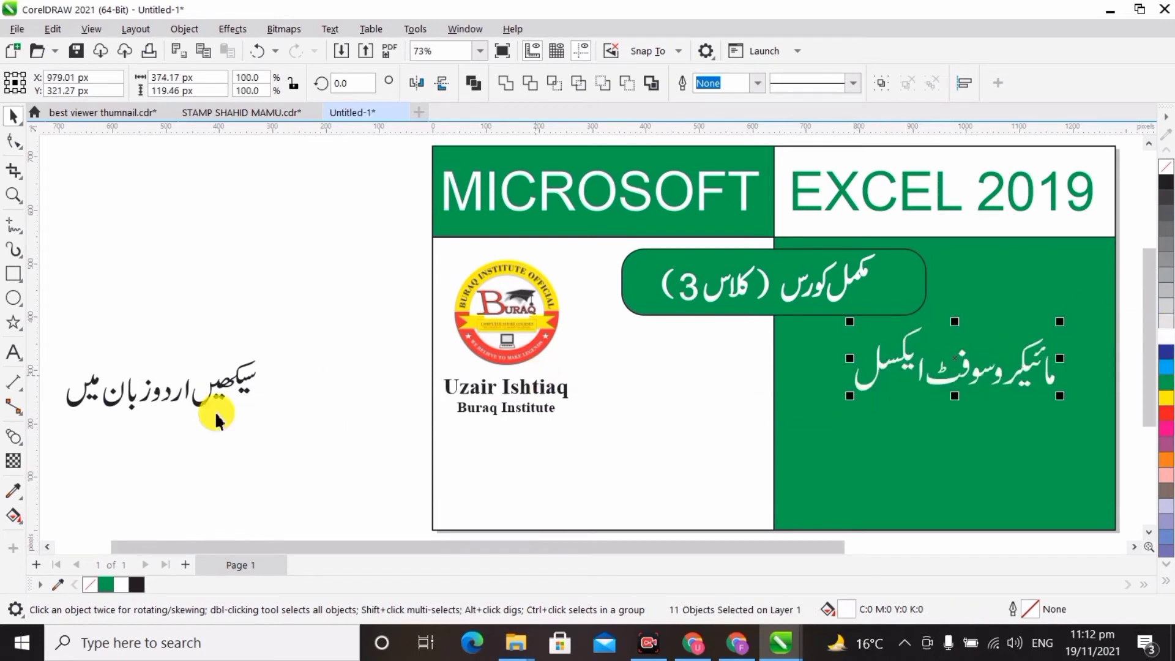
Step: Move the remaining Urdu words سیکھیں اردو زبان میں onto the green rectangle, directly beneath the white Urdu words
{"action": "left_click_drag", "start_coordinate": [213, 427], "coordinate": [54, 471]}
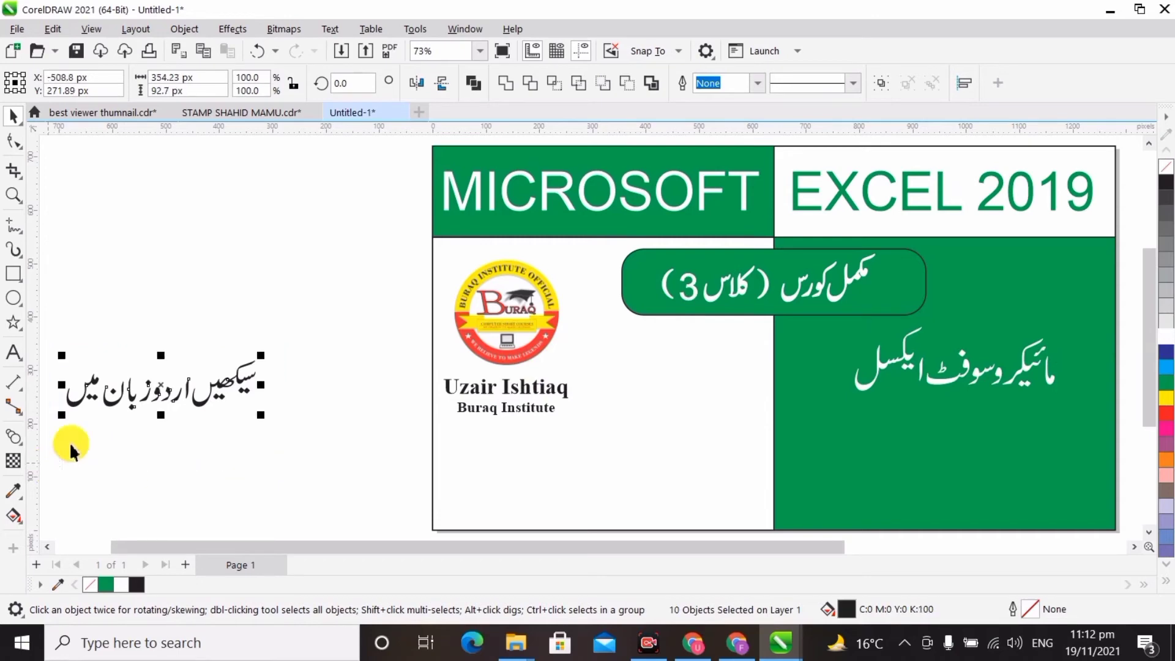
{"action": "left_click_drag", "start_coordinate": [161, 392], "coordinate": [965, 435]}
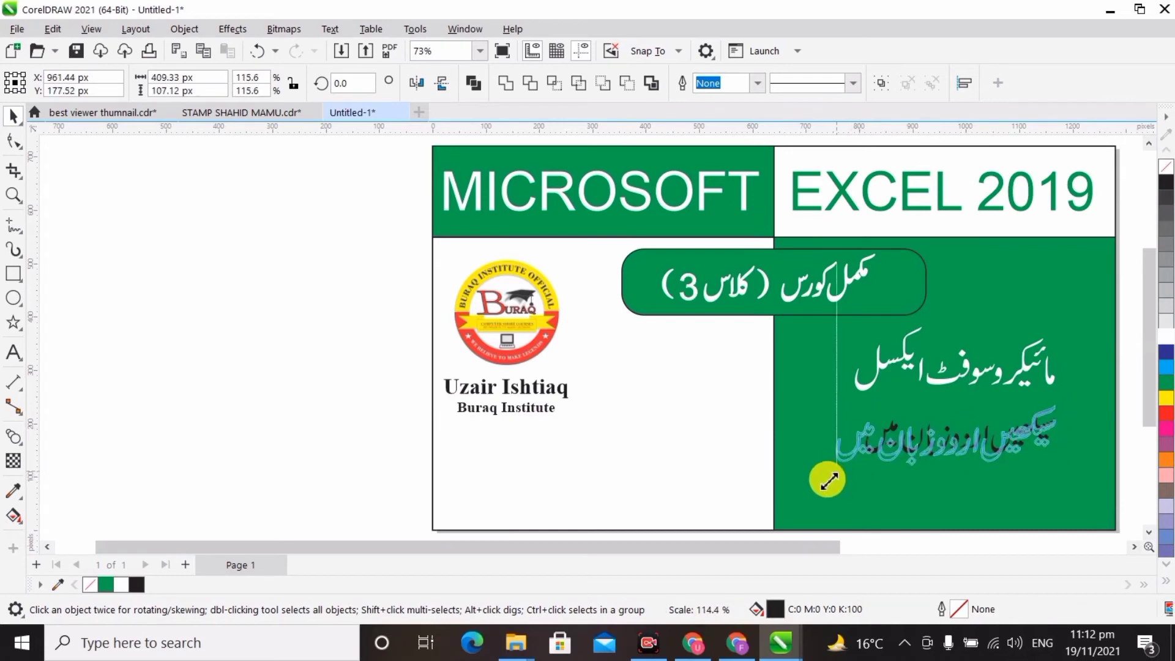